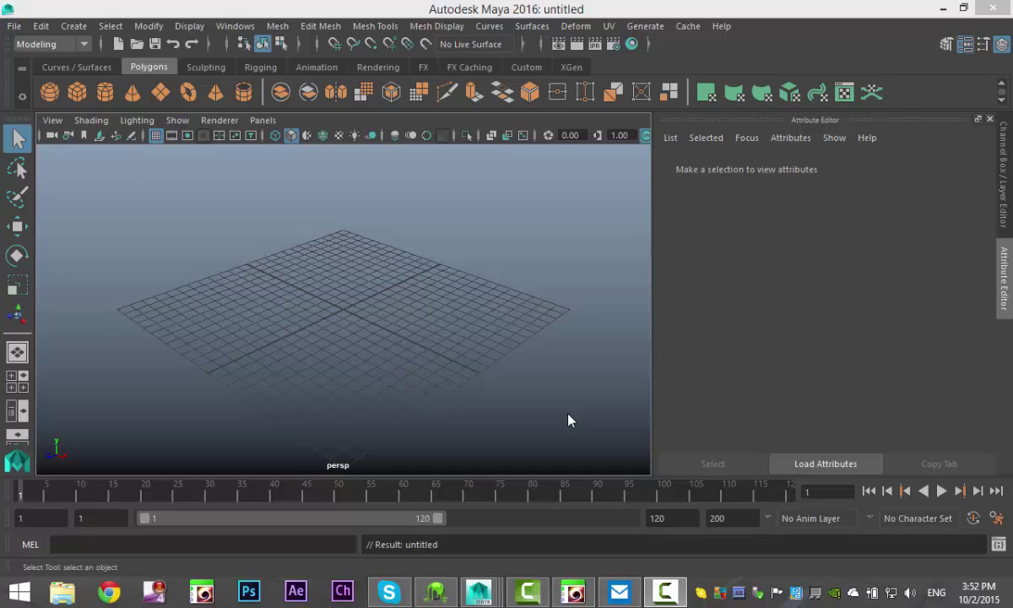
- Draw a polygon cylinder on the grid in the perspective view
click(105, 92)
drag(344, 311, 486, 355)
drag(468, 315, 459, 290)
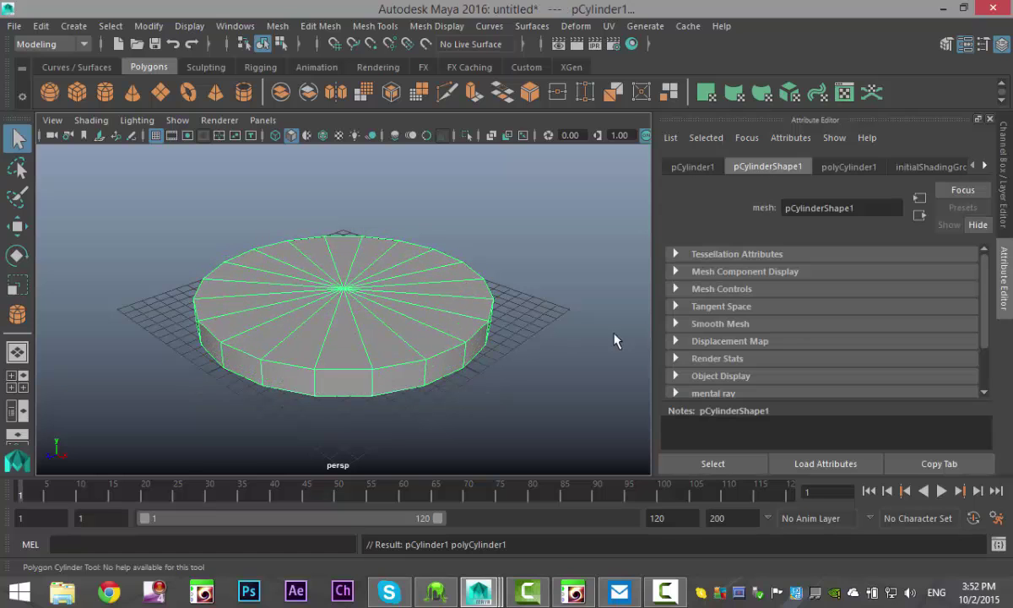
- Set the cylinder's Translate X, Y and Z to 0 to centre it at the origin
click(692, 167)
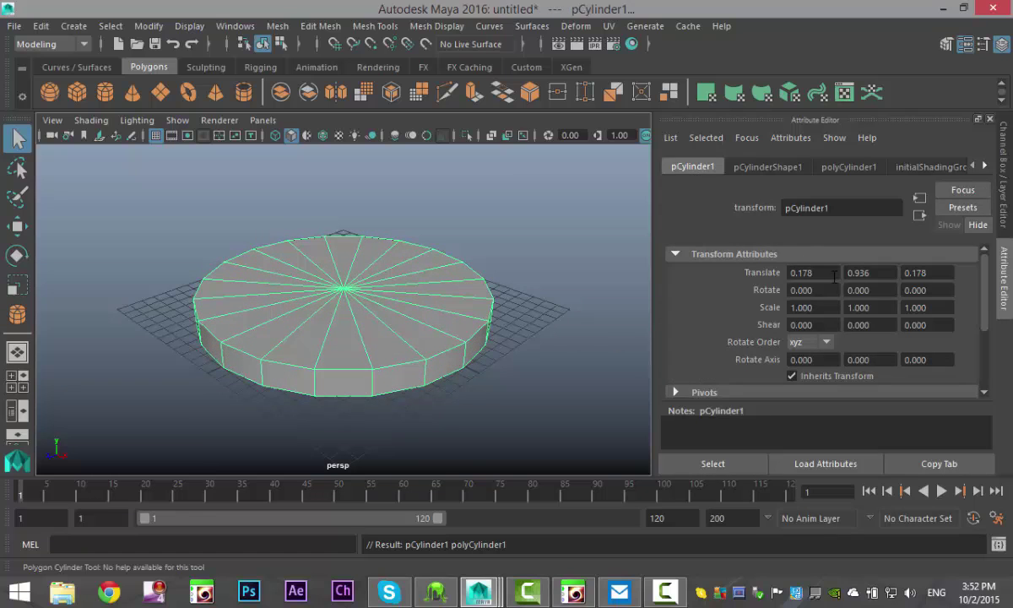
text(0)
key(Tab)
text(0)
key(Tab)
text(0)
key(Return)
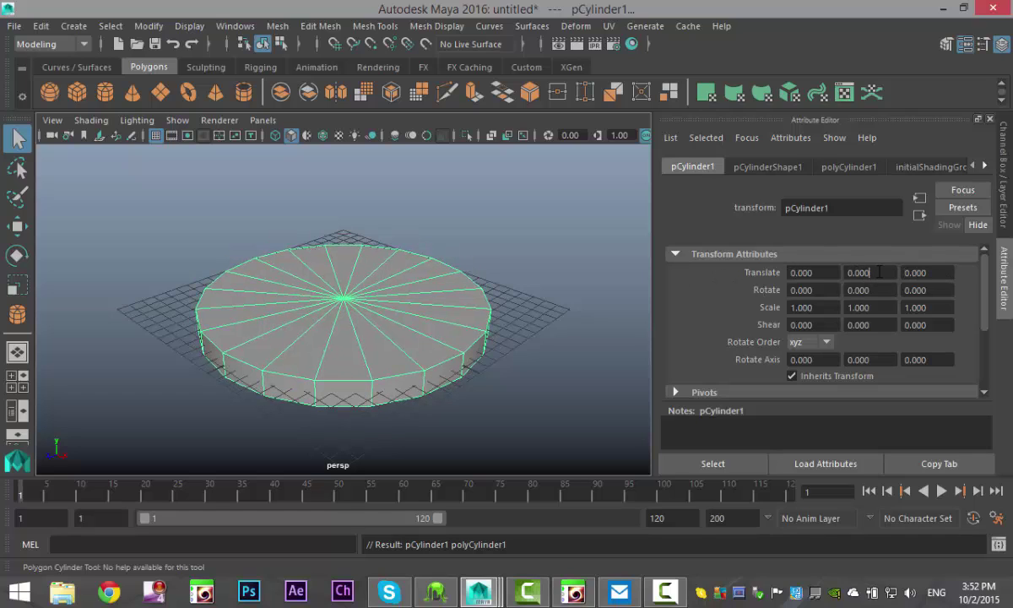
click(870, 273)
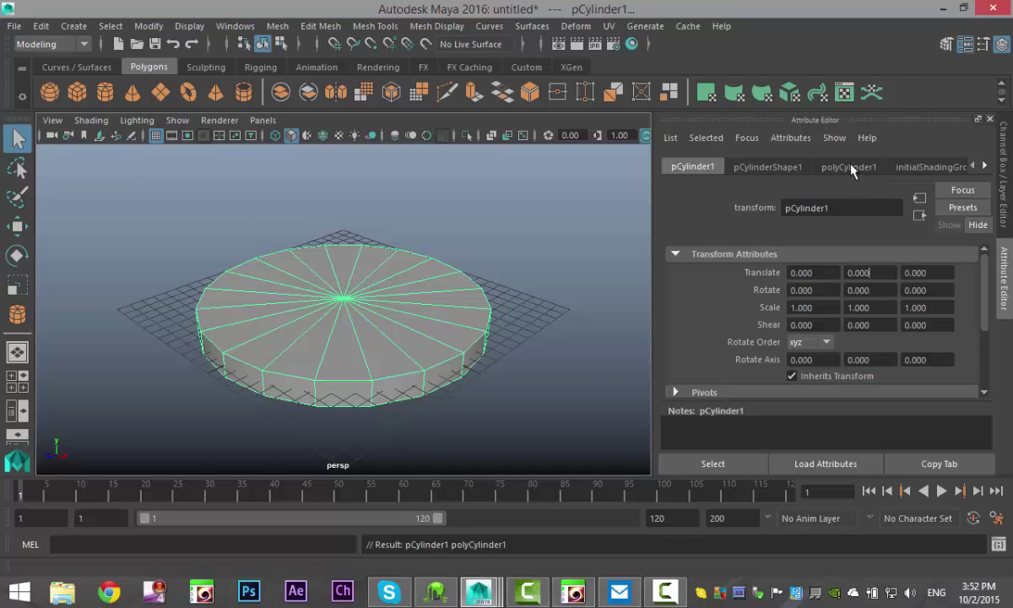
- Set polyCylinder1's Subdivisions Axis to 10
click(849, 167)
key(Tab)
key(Tab)
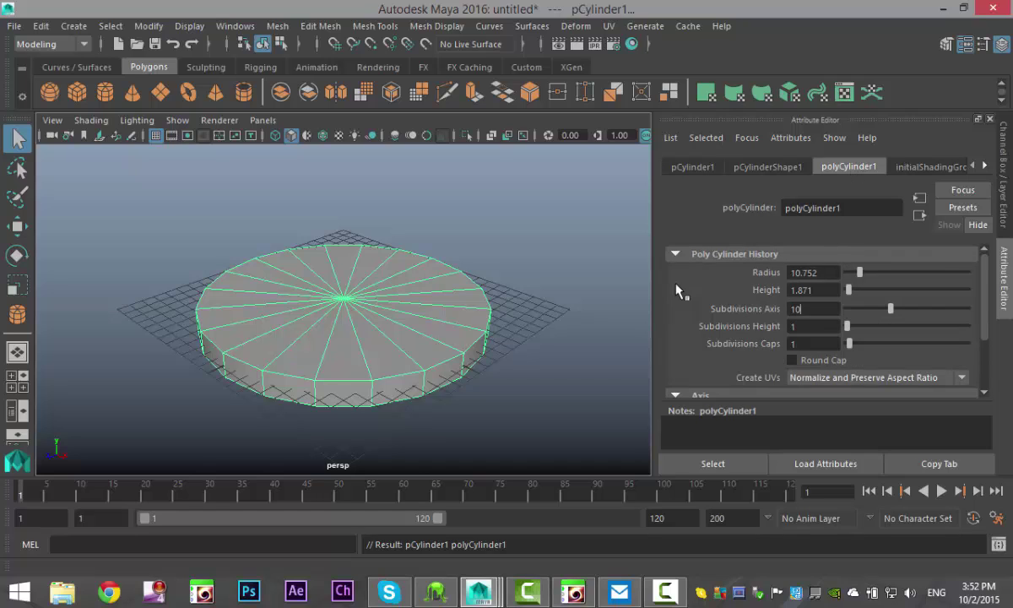
text(10)
key(Return)
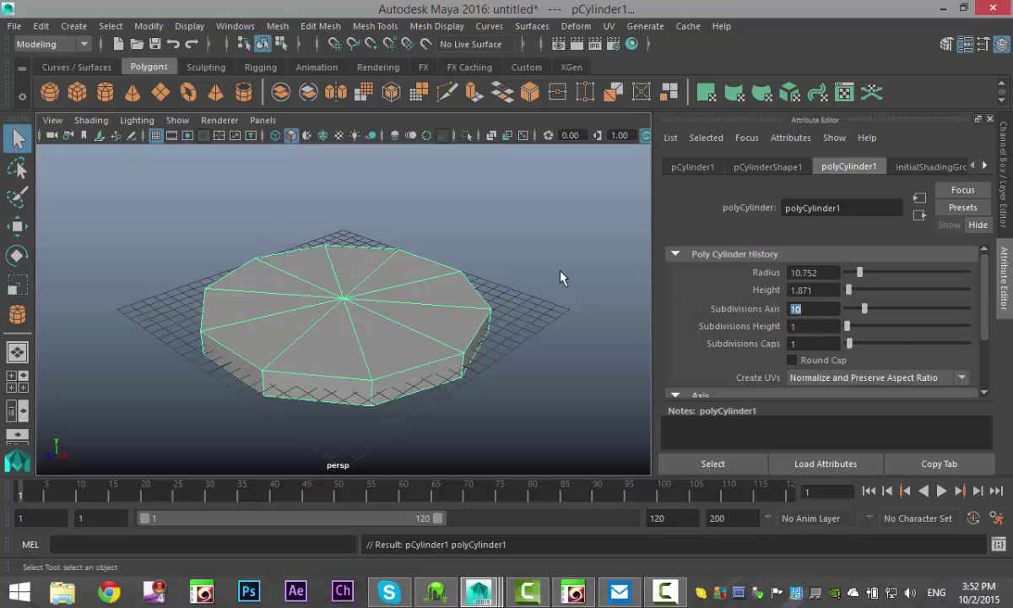
alt+drag(414, 351, 396, 317)
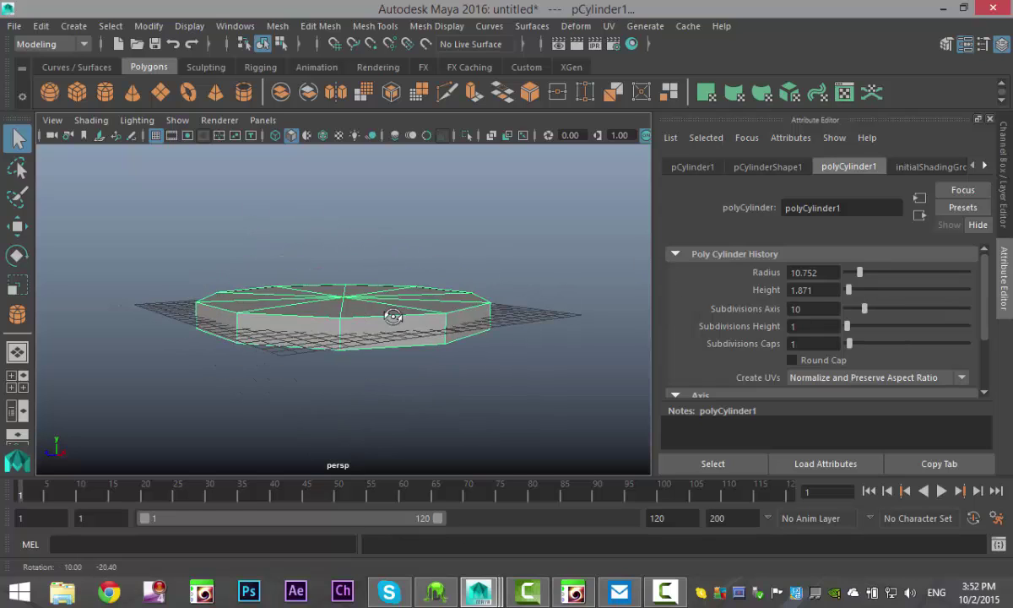
- Delete the cylinder's side and bottom faces in the side view, leaving only the ten-sided cap
click(32, 382)
key(space)
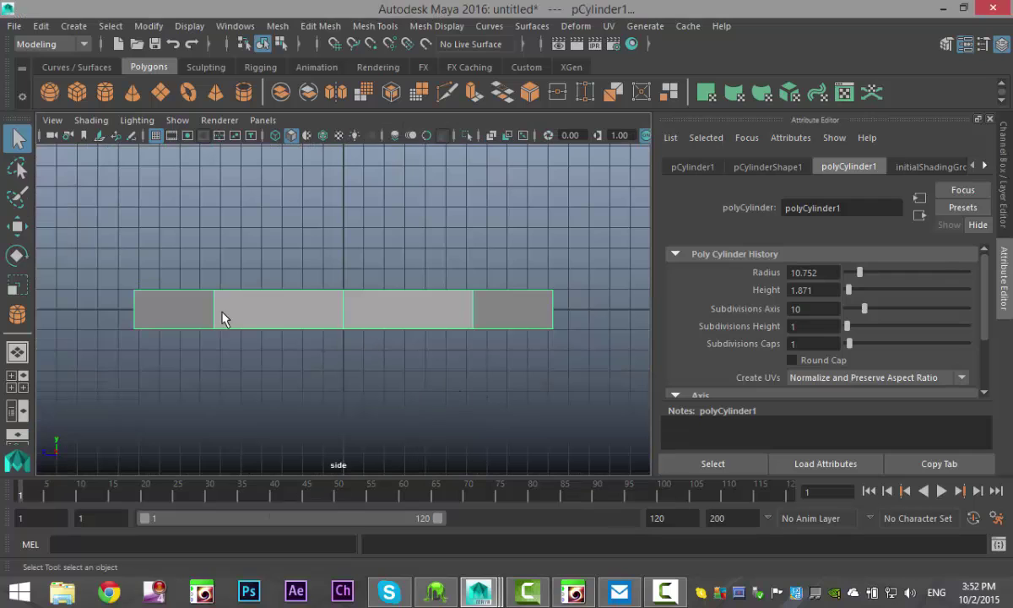
right_drag(211, 211, 214, 179)
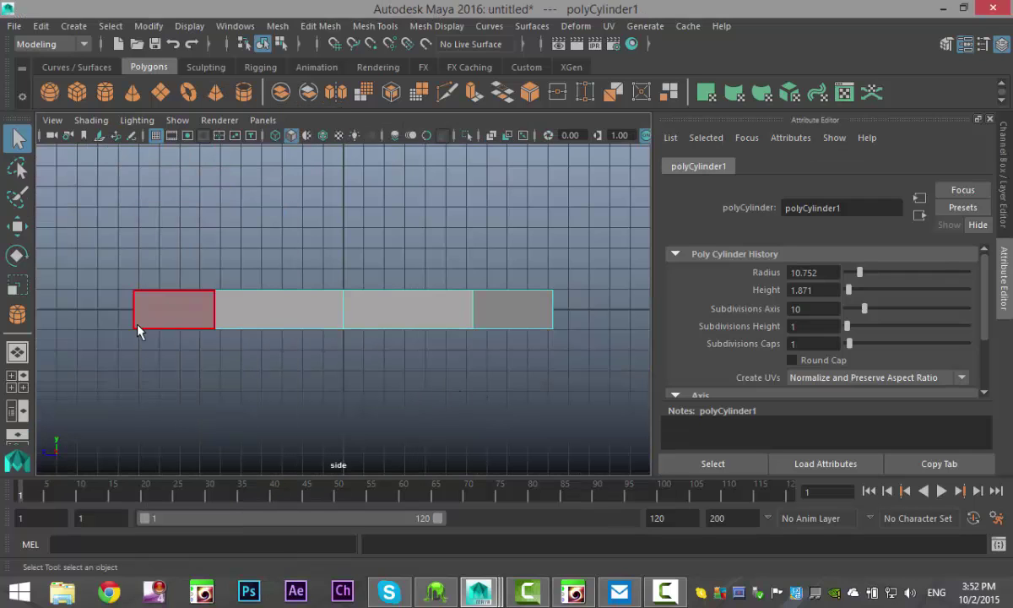
drag(112, 315, 624, 402)
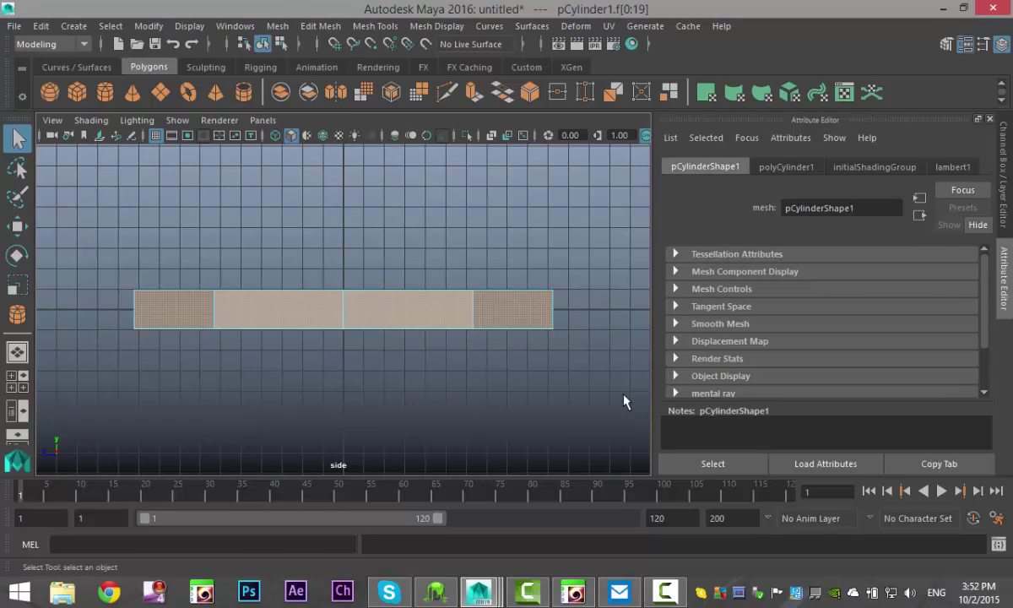
key(Delete)
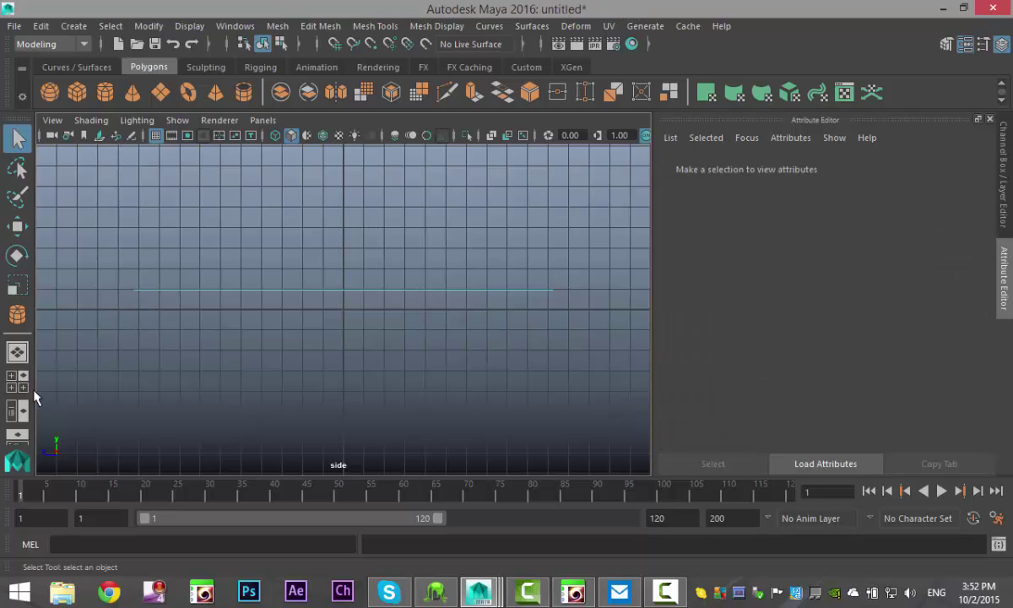
key(space)
key(space)
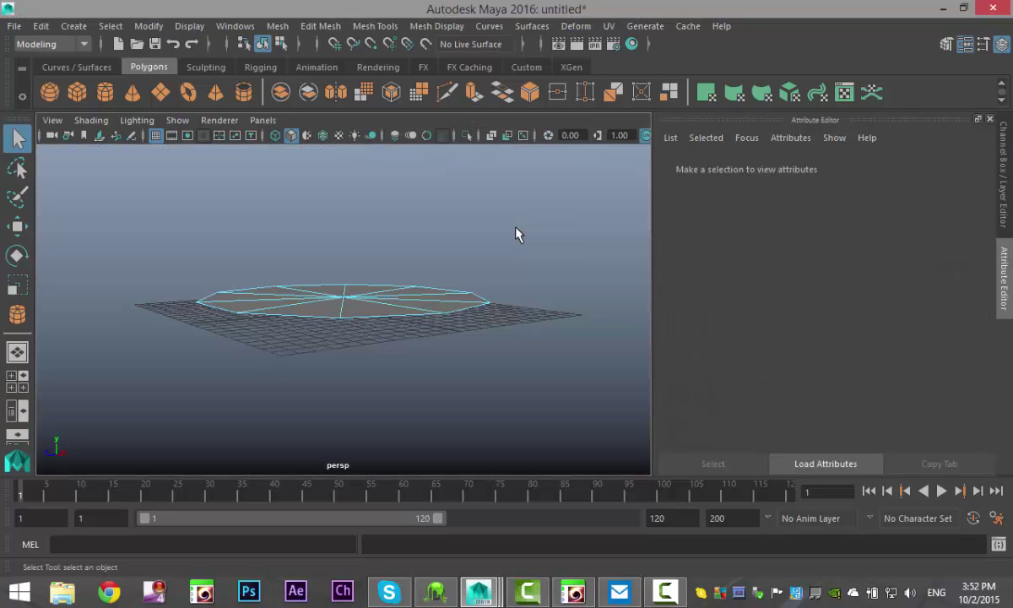
alt+drag(517, 234, 469, 286)
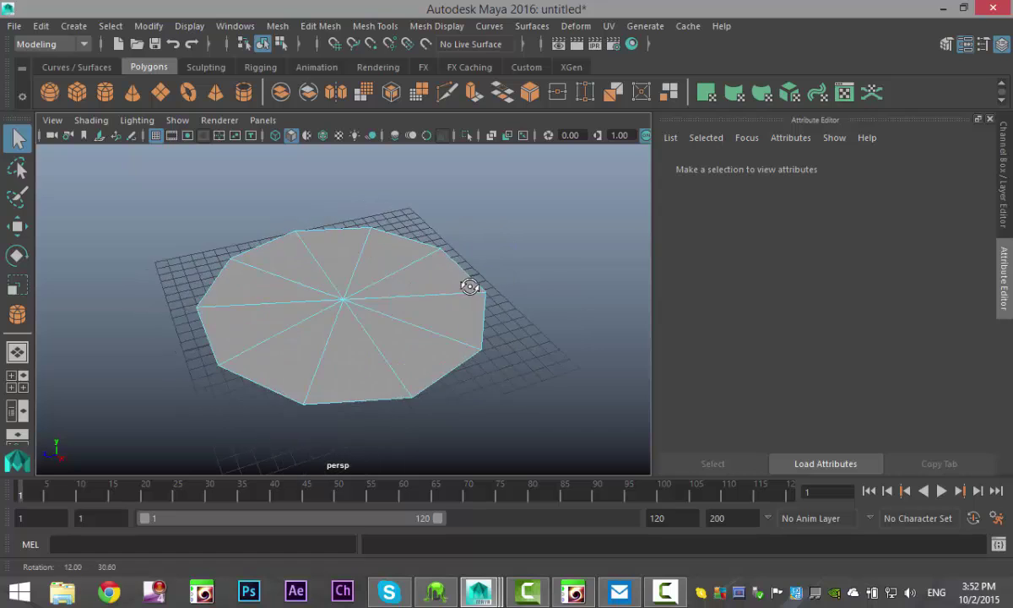
key(space)
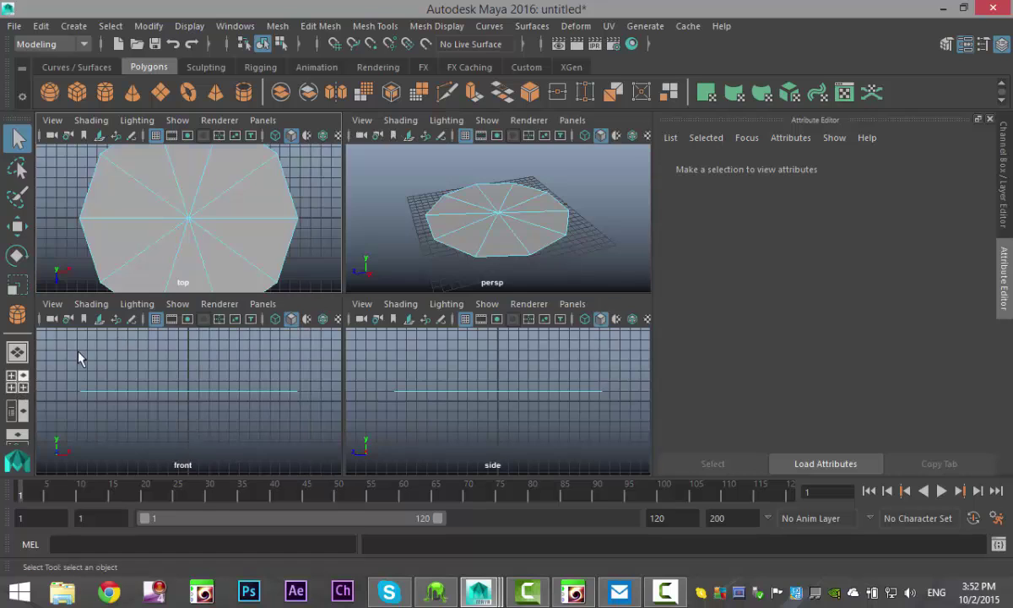
- Rotate the disc about −18.24° around Y in the top view so one corner points up
key(space)
right_click(361, 239)
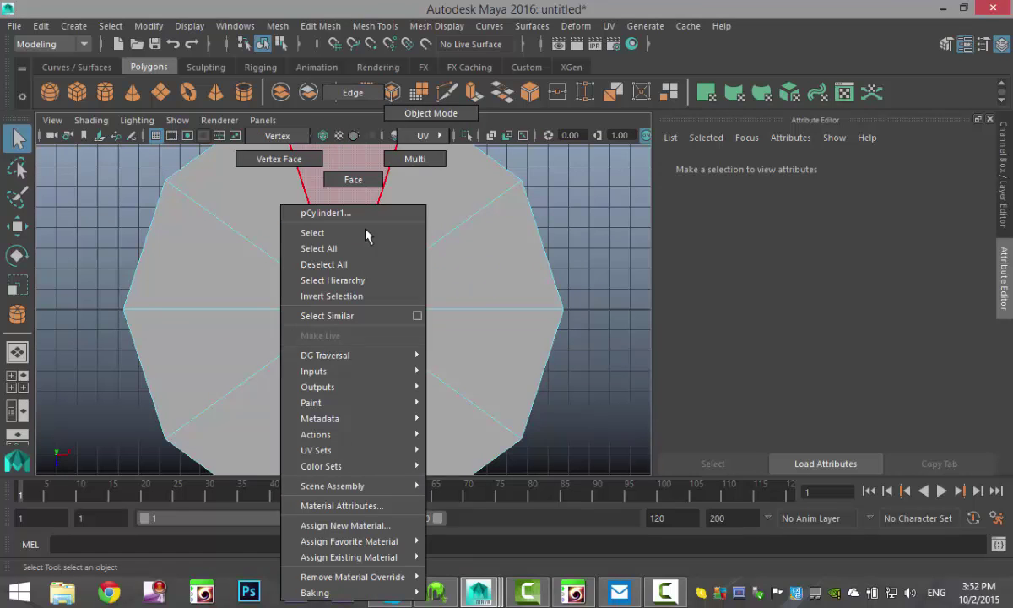
right_drag(365, 235, 430, 112)
click(384, 245)
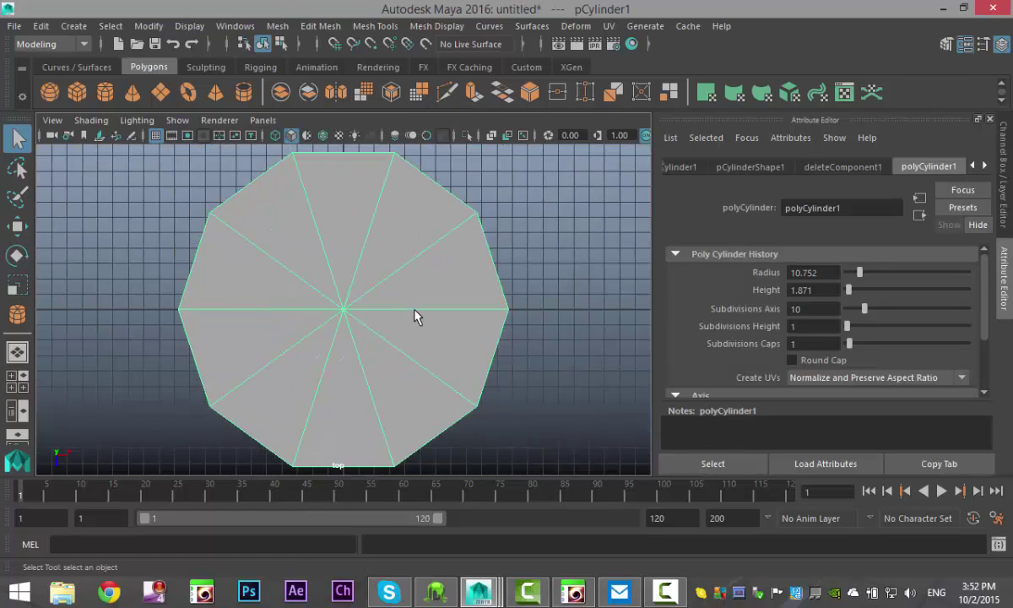
scroll(413, 316, down, 3)
key(e)
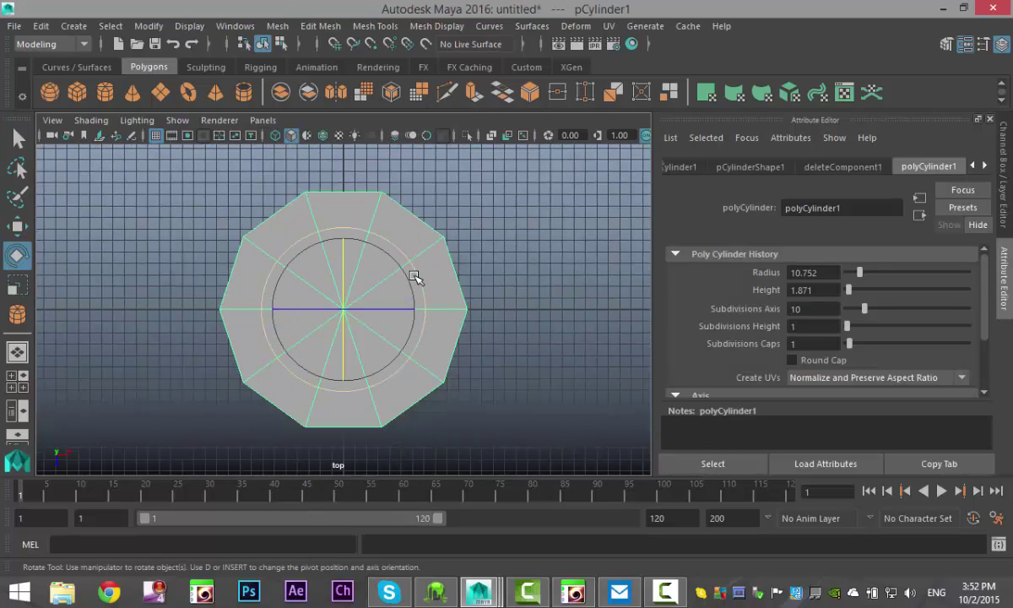
drag(416, 277, 421, 302)
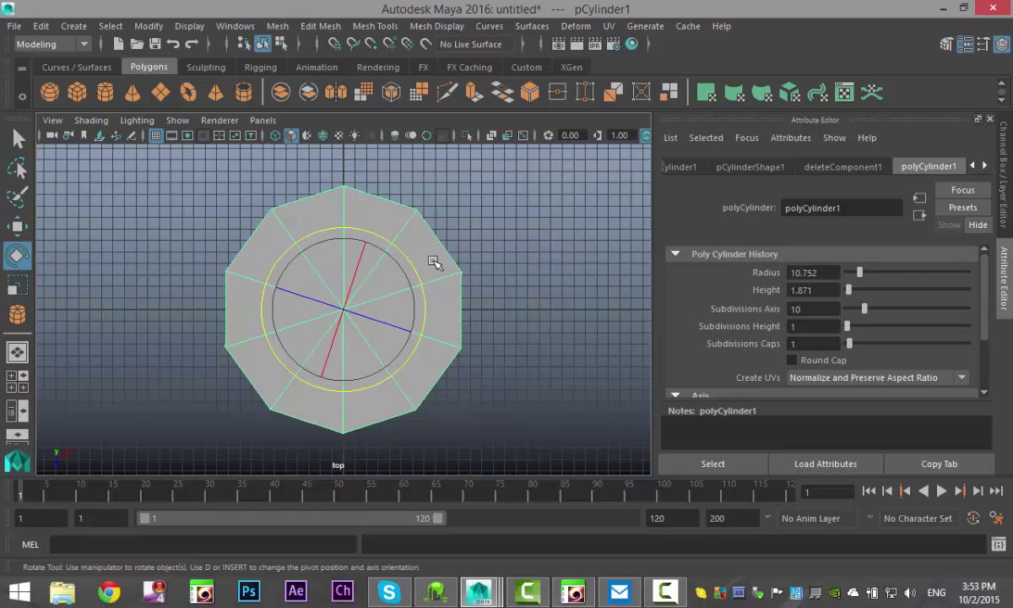
right_drag(384, 205, 382, 145)
- Scale five alternating outer vertices inward to turn the disc into a five-pointed star
click(271, 208)
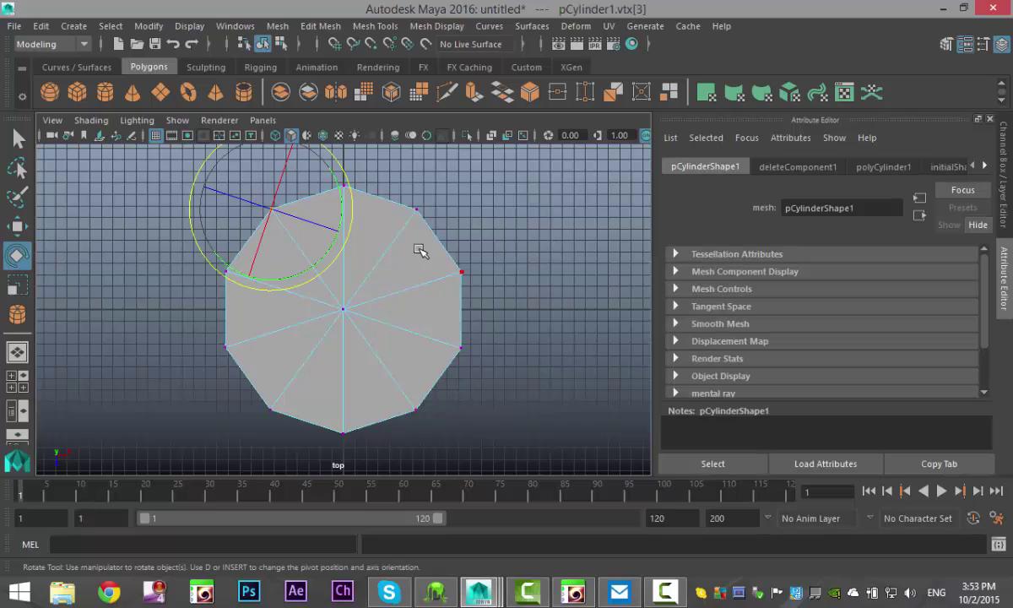
shift+click(417, 208)
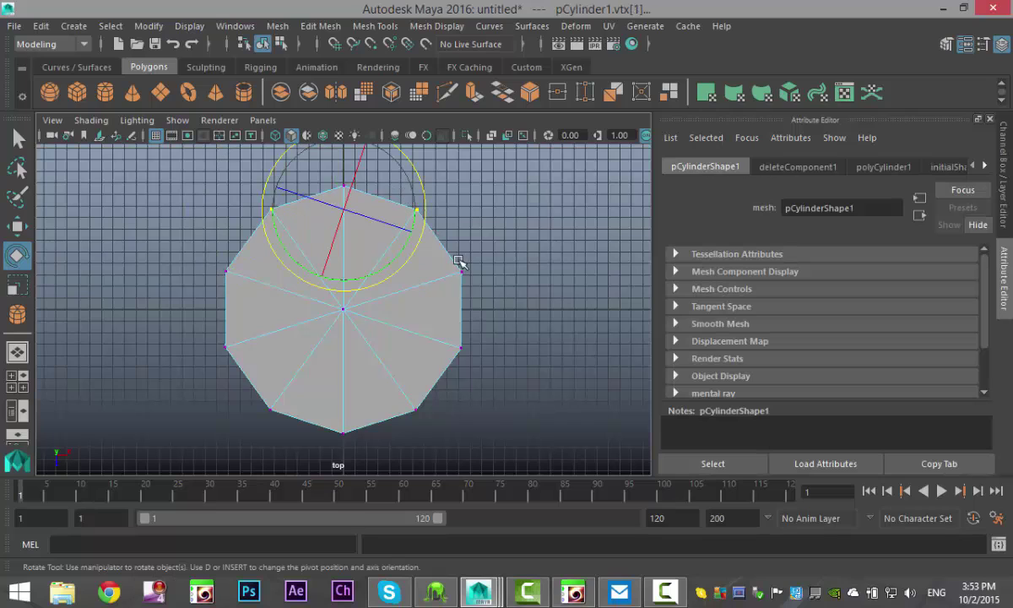
shift+click(461, 347)
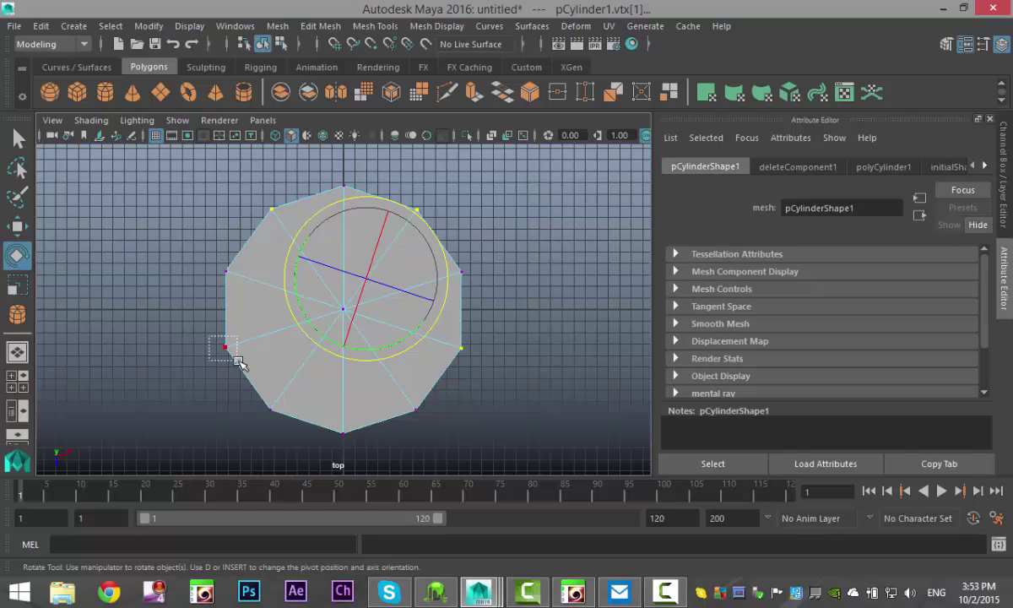
shift+click(225, 346)
shift+click(342, 433)
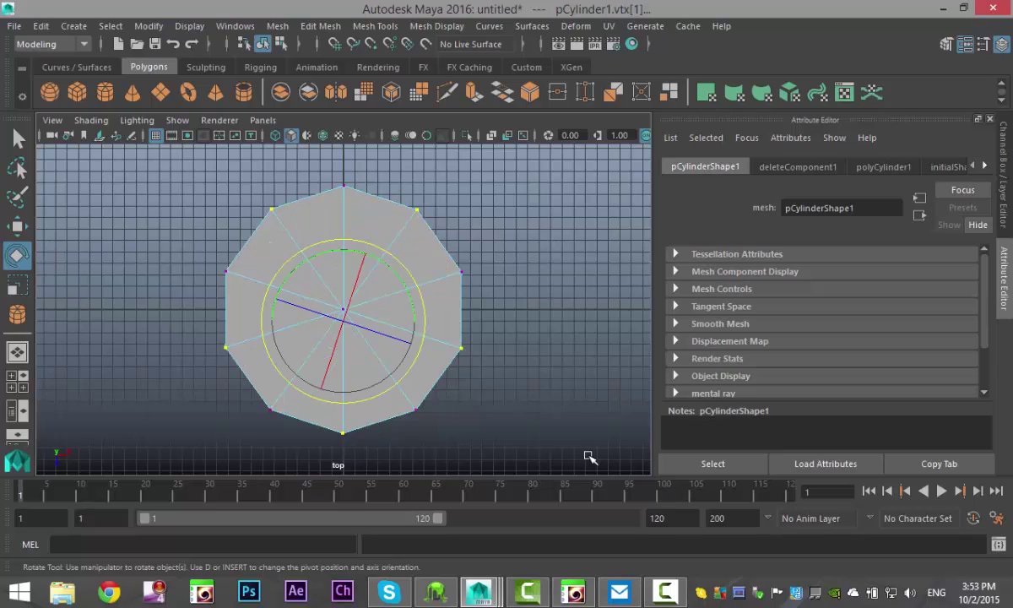
key(r)
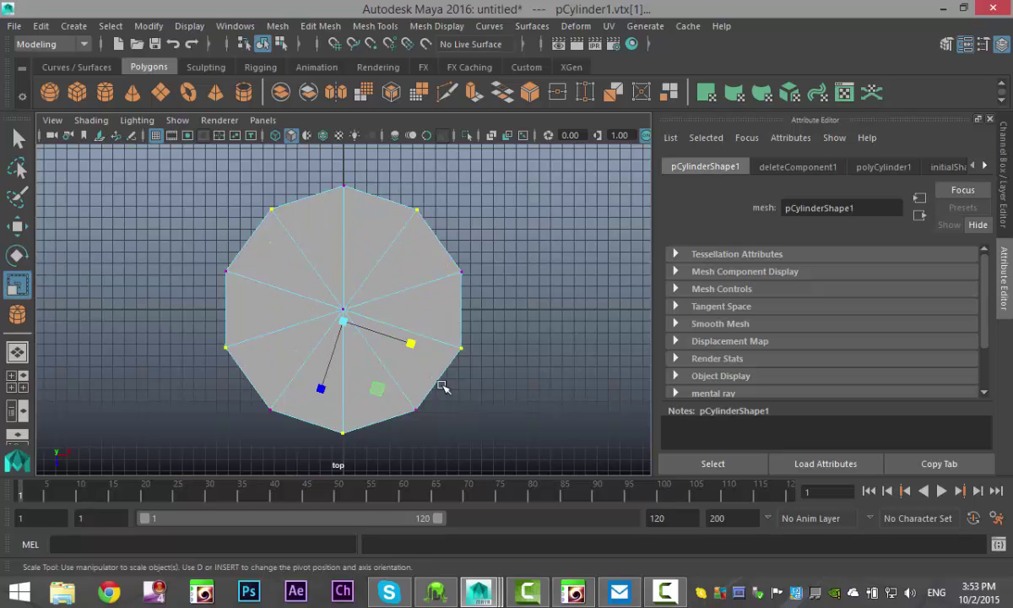
drag(343, 318, 264, 336)
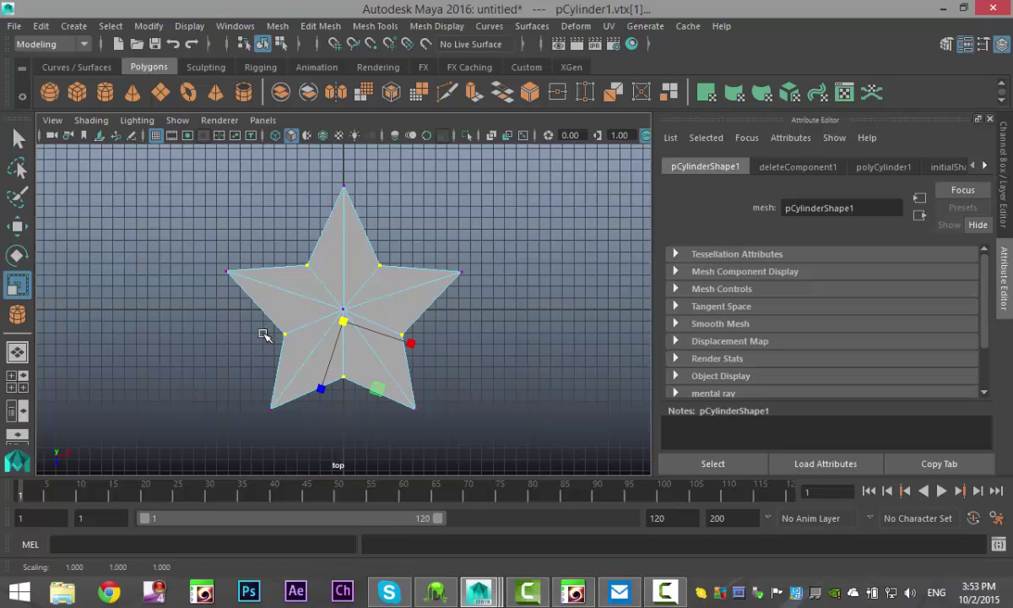
click(11, 376)
key(space)
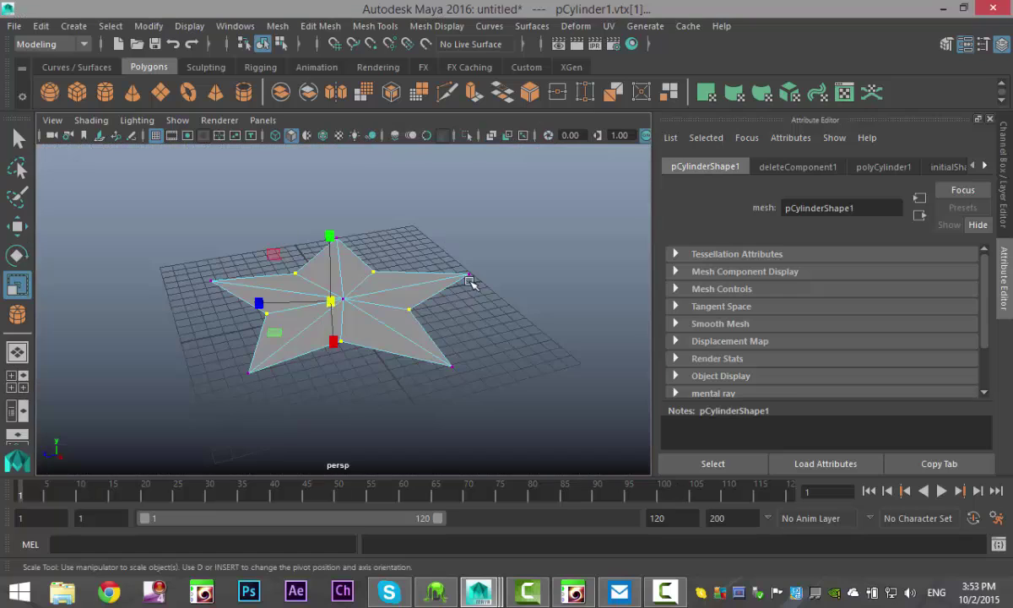
alt+drag(449, 322, 354, 361)
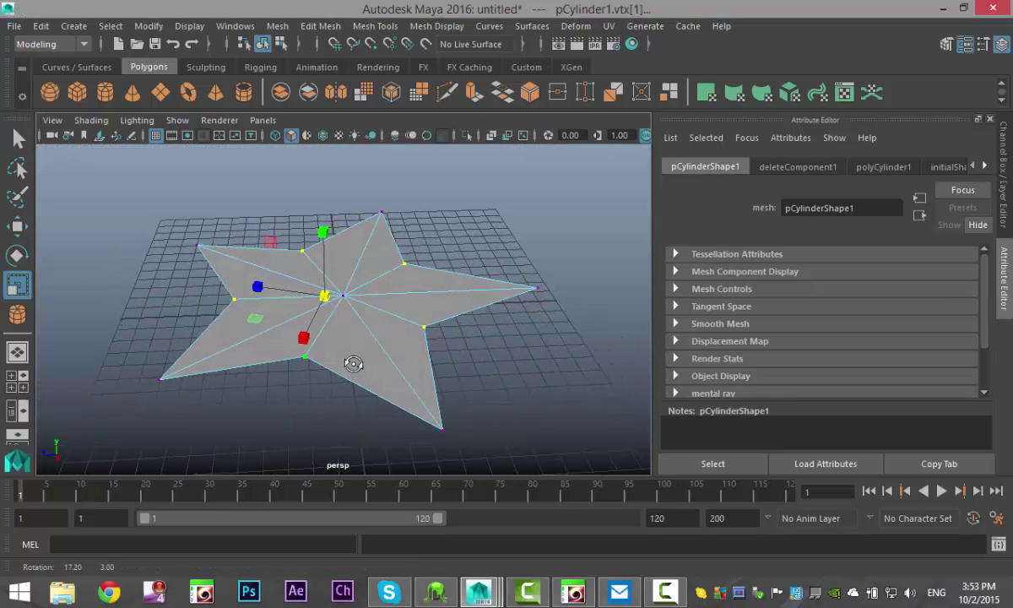
- Move the star's centre vertex up about 3.17 units along Y
click(346, 296)
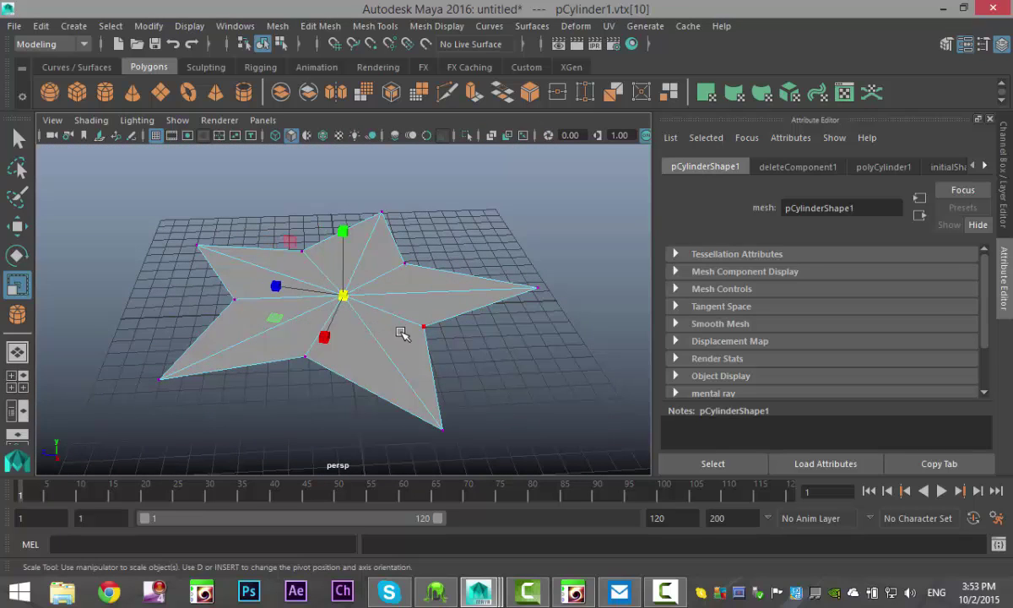
key(w)
drag(344, 221, 344, 192)
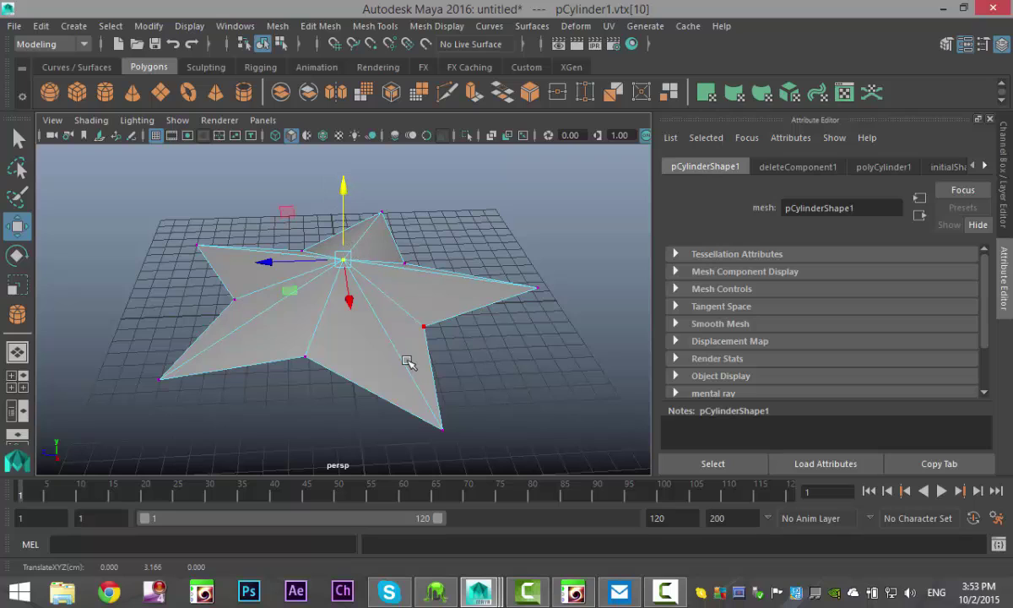
alt+drag(456, 366, 328, 354)
- In Edge mode, select the radial ridge edges running from the star's centre to its points
right_click(325, 356)
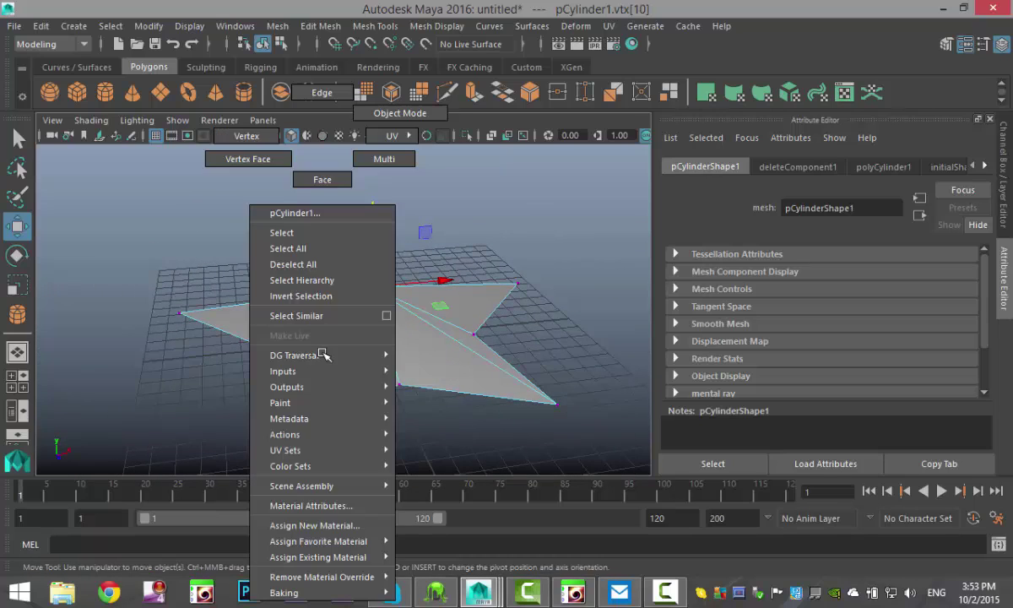
right_drag(324, 355, 295, 105)
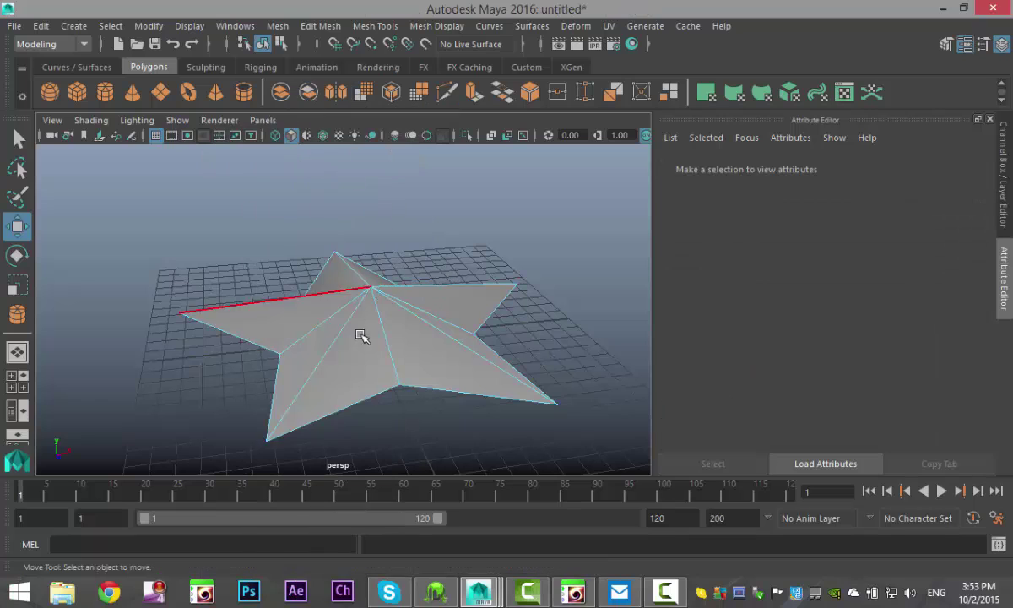
click(339, 337)
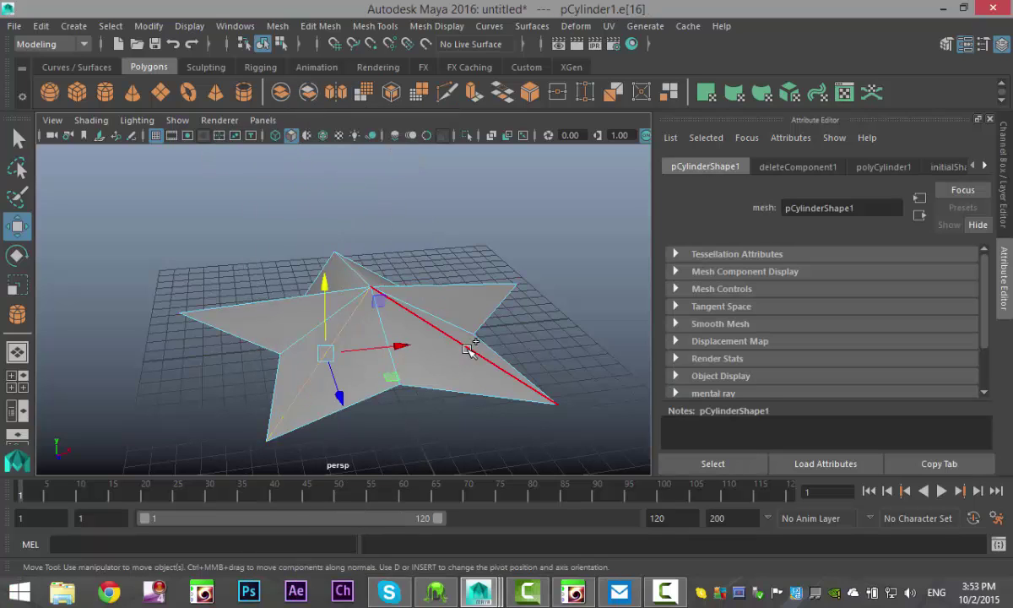
click(469, 352)
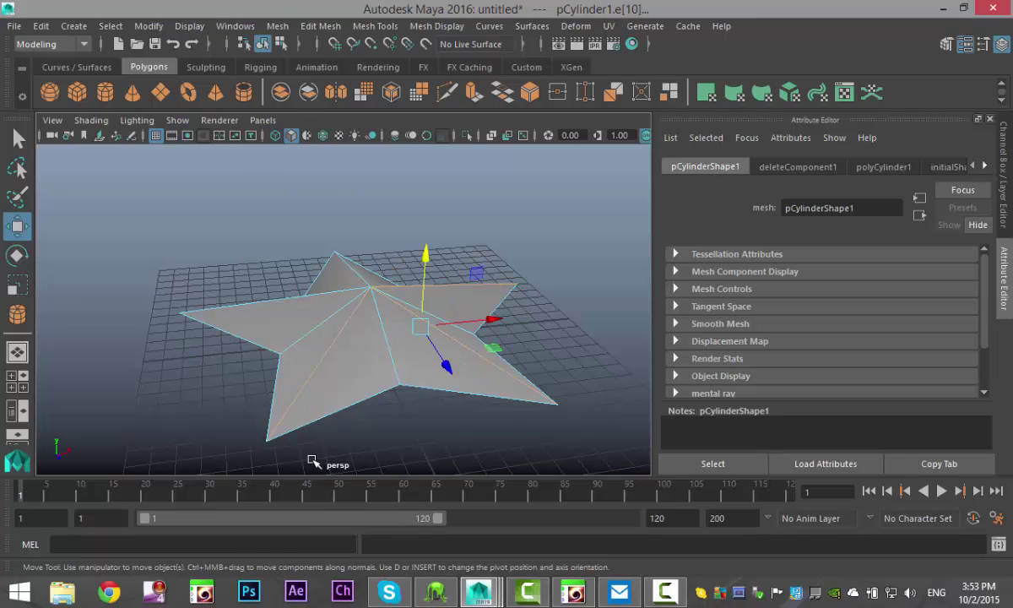
alt+drag(313, 462, 376, 380)
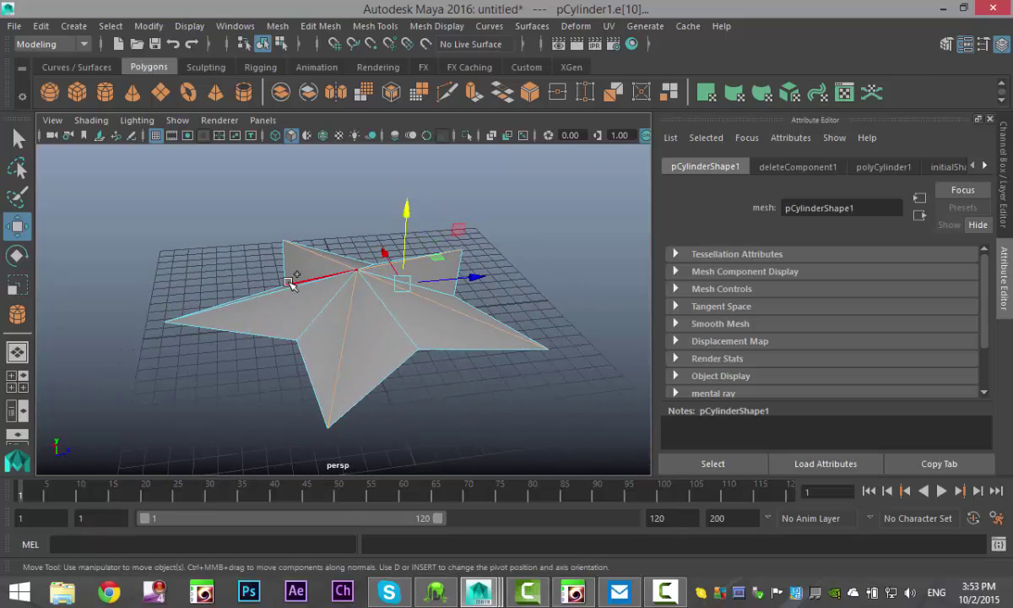
alt+drag(194, 430, 249, 437)
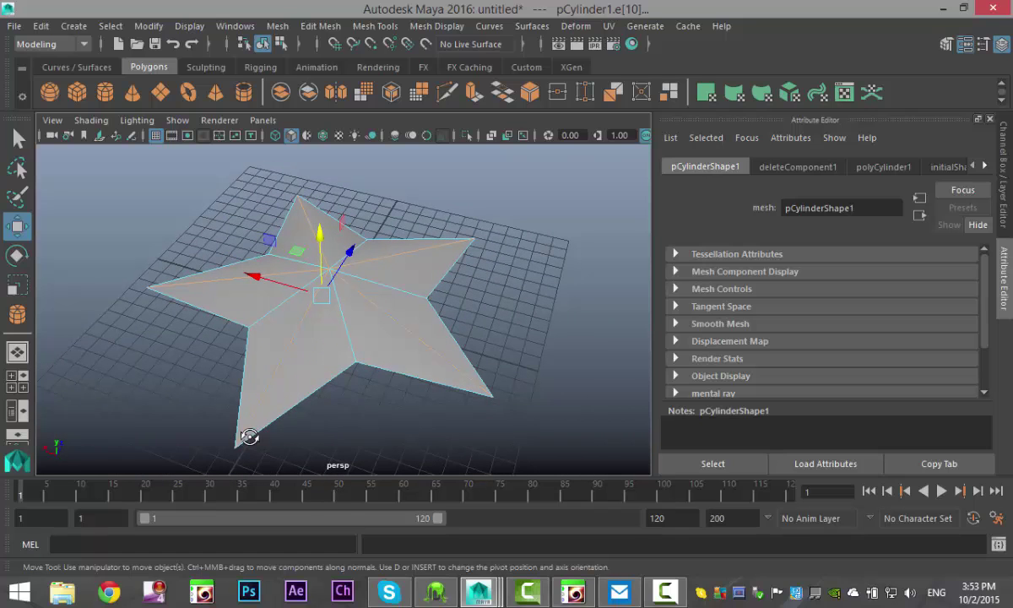
shift+click(382, 314)
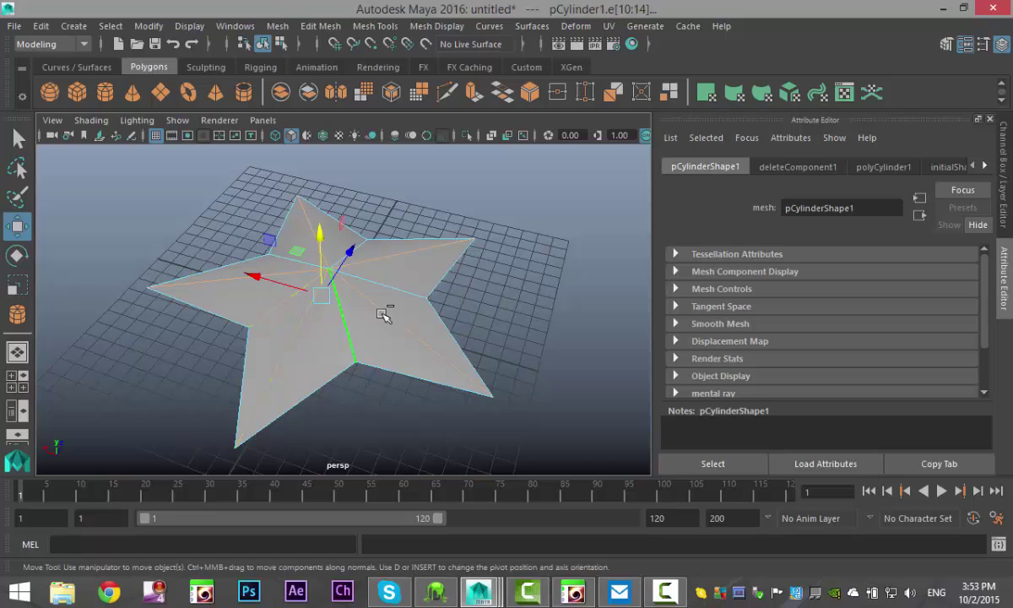
shift+click(396, 287)
alt+drag(114, 368, 314, 363)
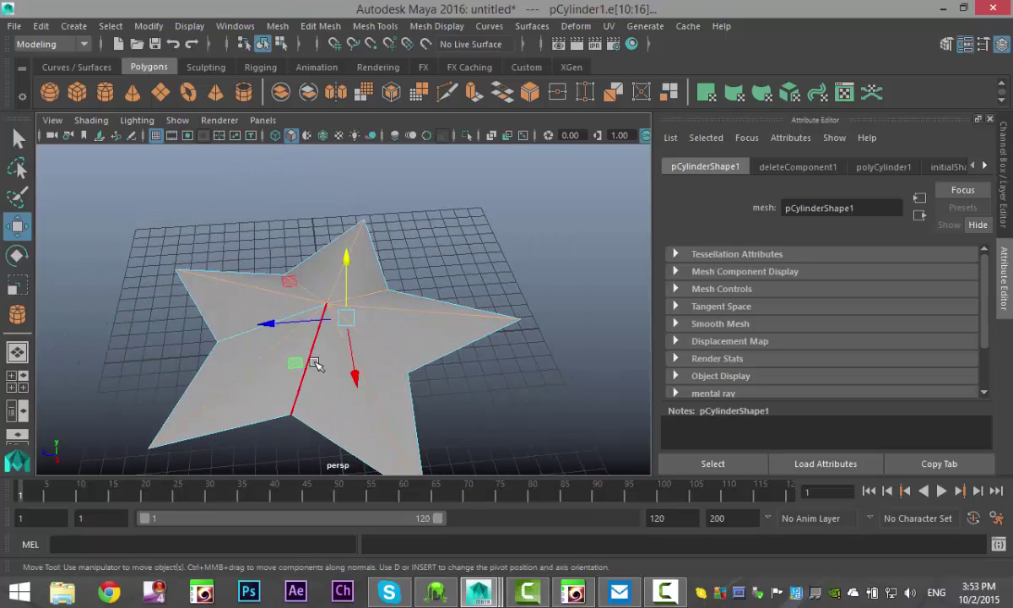
alt+drag(94, 355, 445, 165)
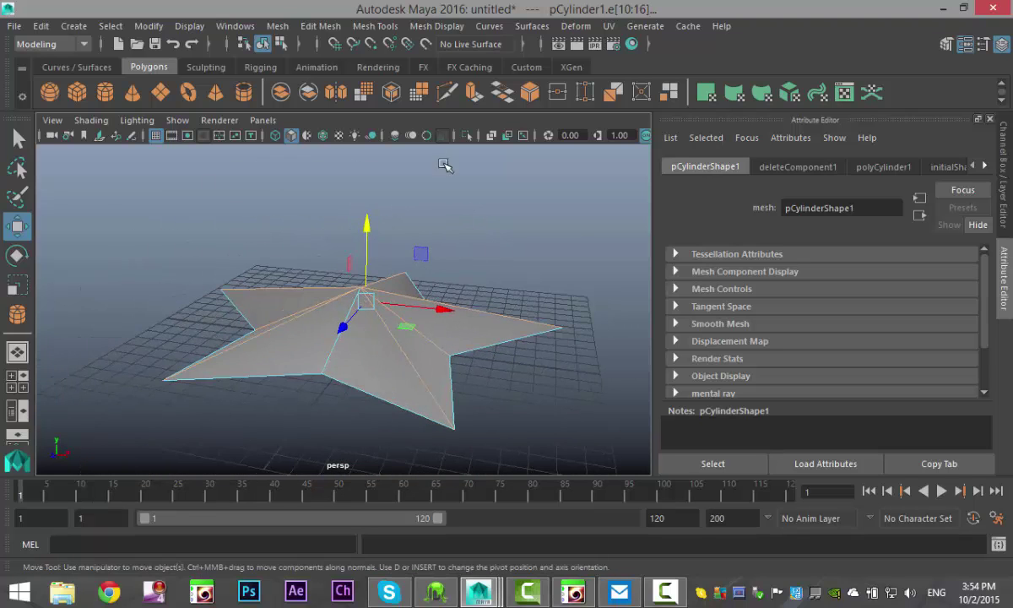
- Bevel the ridge edges with Edit Mesh > Bevel, setting the fraction to 0.1, then 0.02
shift+click(319, 330)
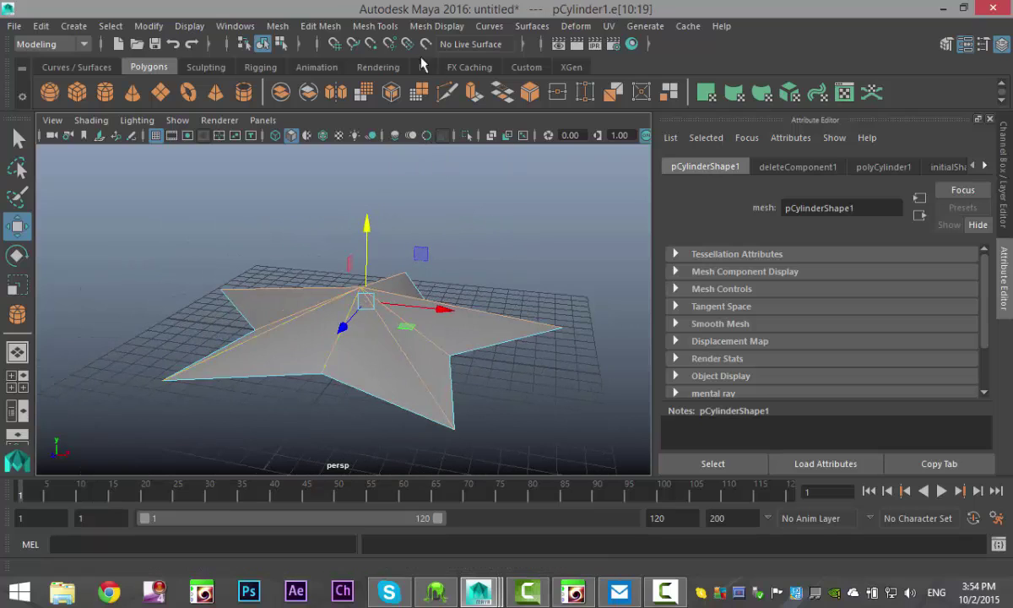
click(321, 26)
click(333, 74)
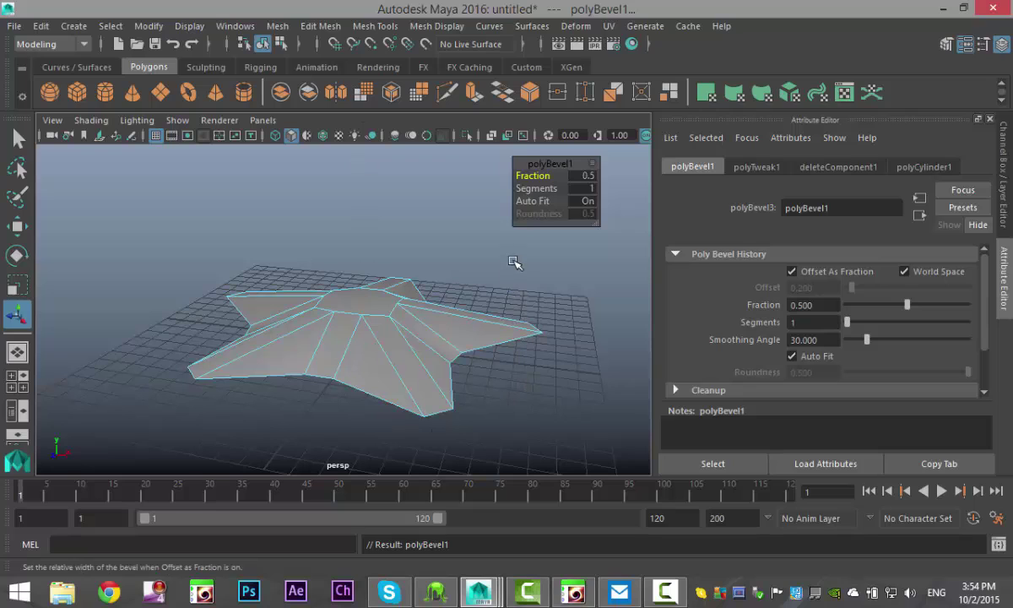
mouse_move(530, 175)
mouse_down()
mouse_move(507, 174)
mouse_move(532, 182)
mouse_up()
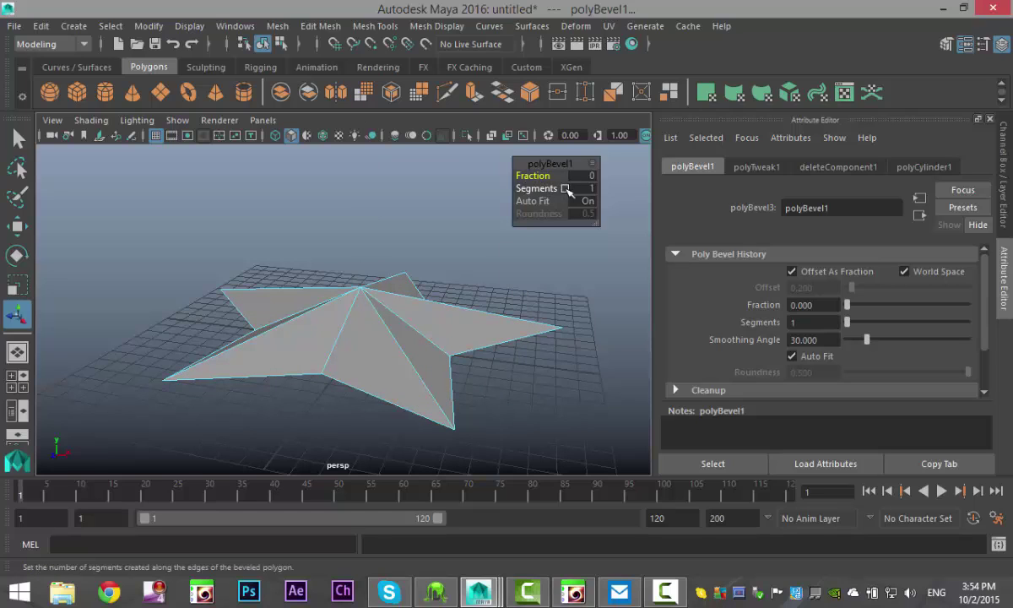
click(591, 176)
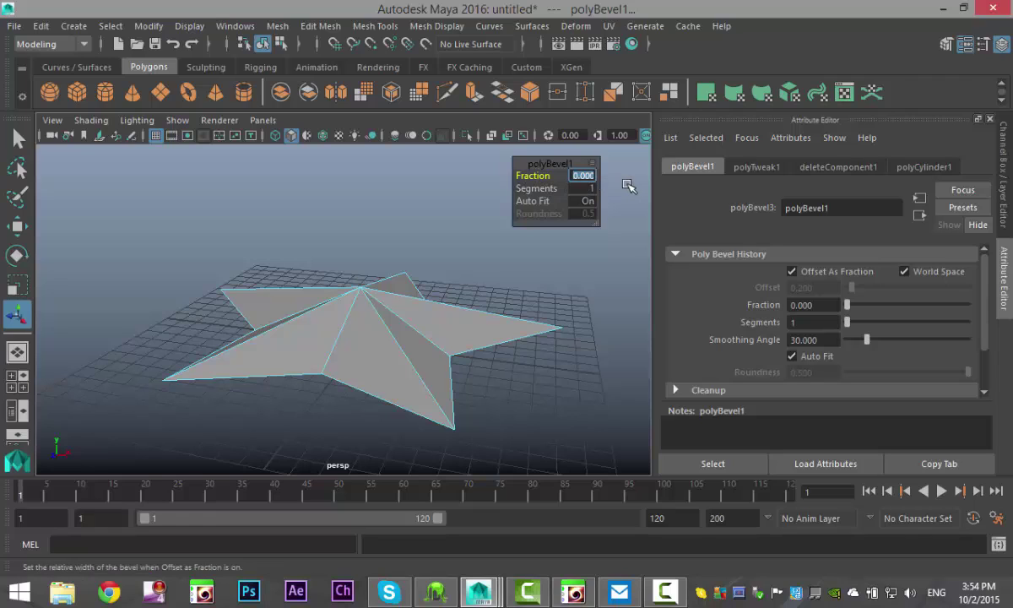
text(0.1)
key(Return)
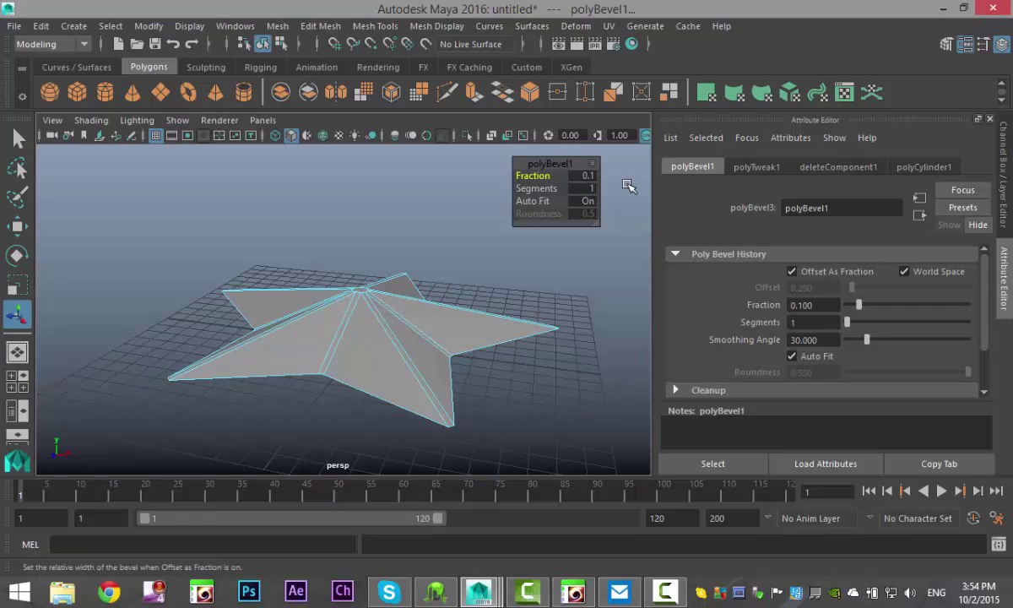
click(577, 177)
key(Return)
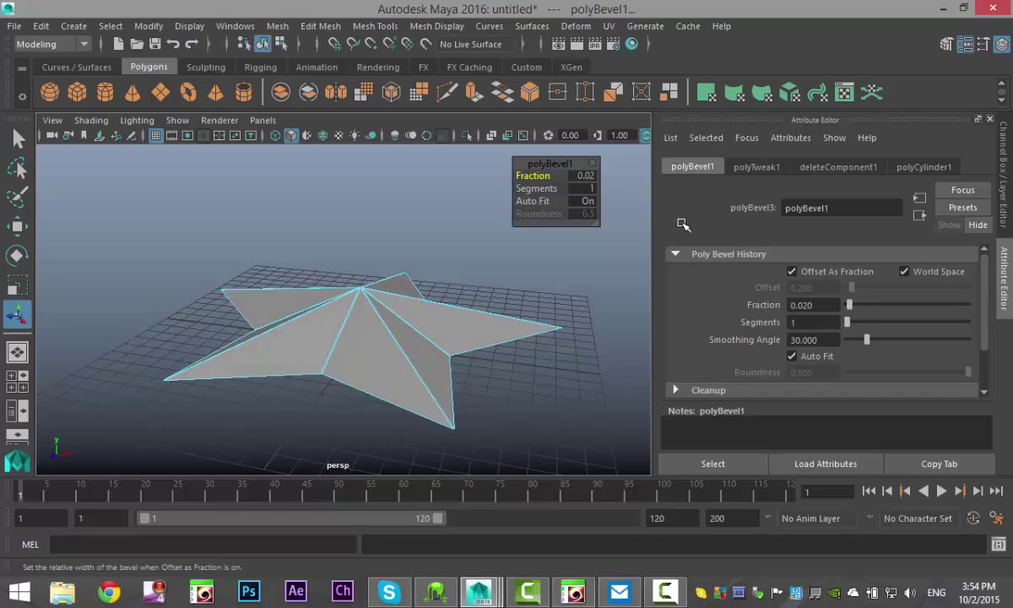
- Select the whole star in Object mode and apply UV > Automatic projection
click(518, 406)
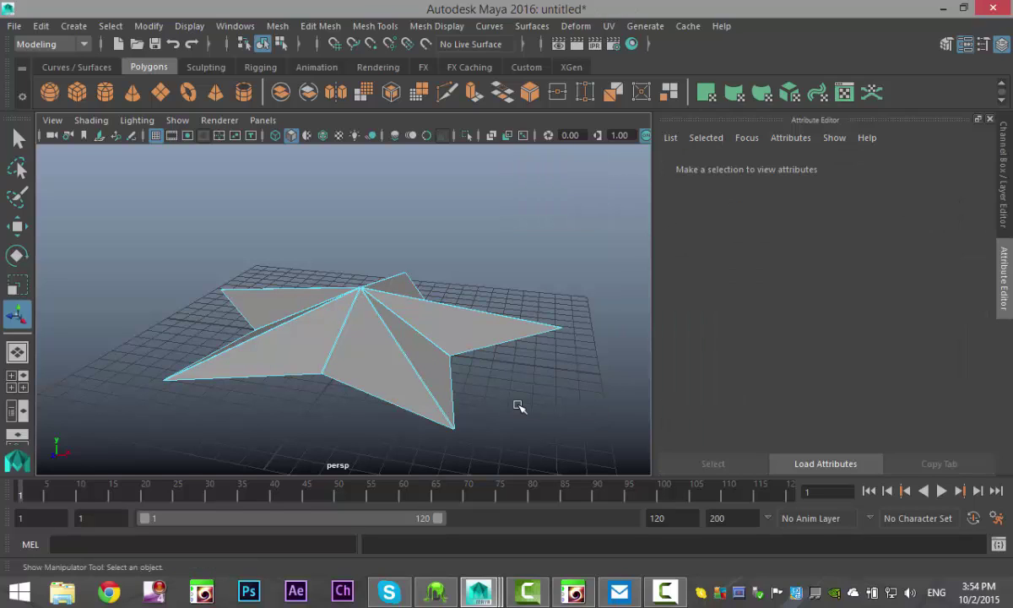
alt+drag(518, 406, 436, 310)
right_drag(413, 288, 510, 115)
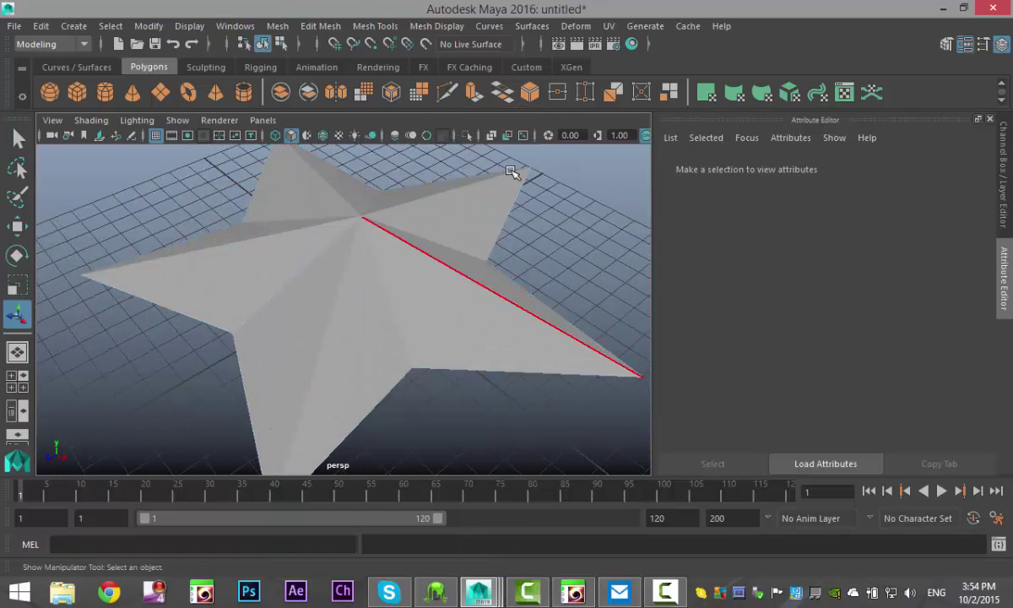
click(448, 298)
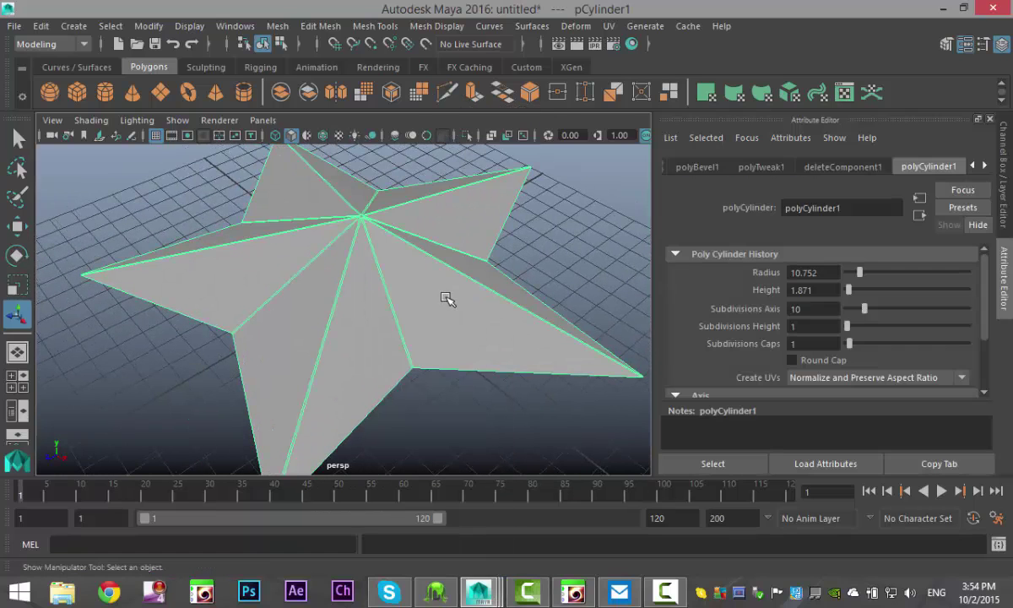
click(607, 26)
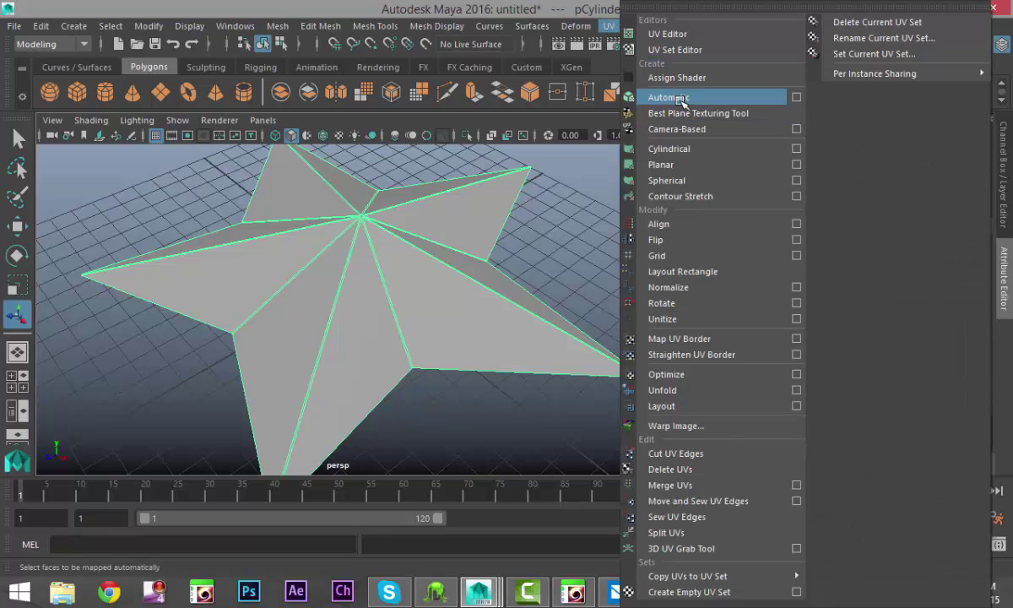
click(667, 97)
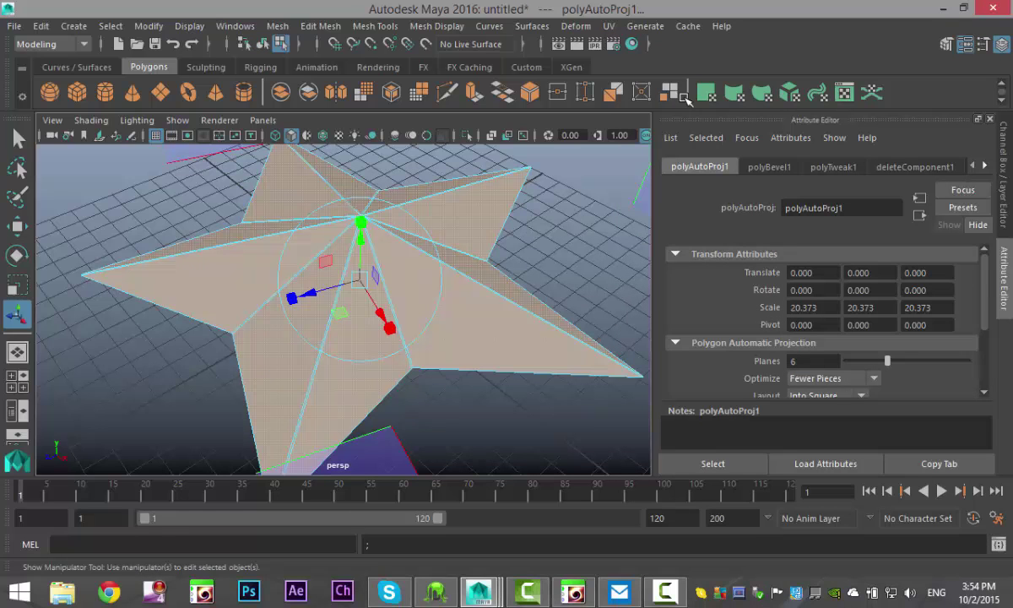
- Inspect the star's UV layout in the UV Editor, then close it
click(607, 26)
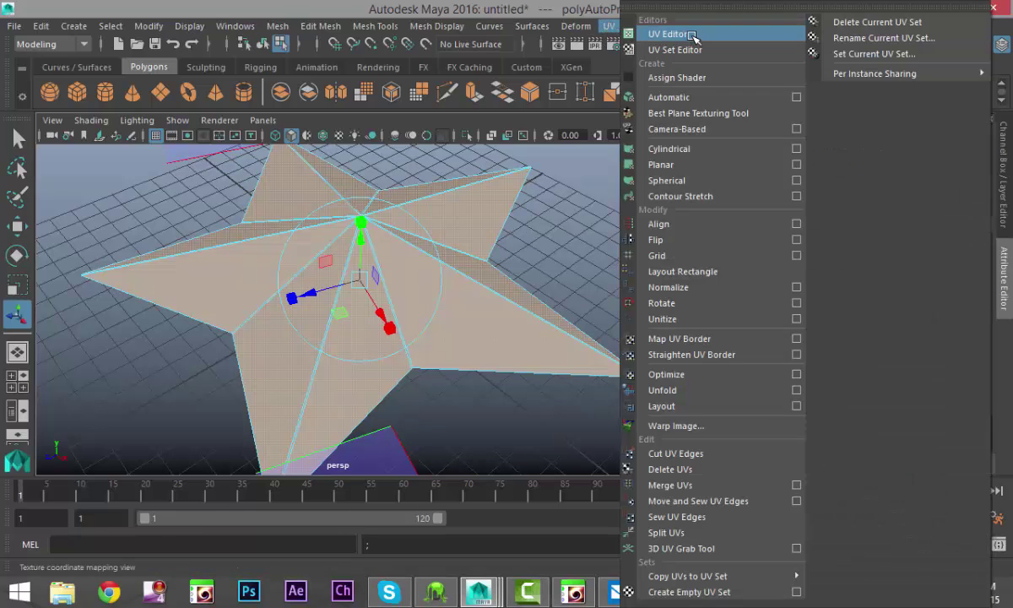
click(690, 35)
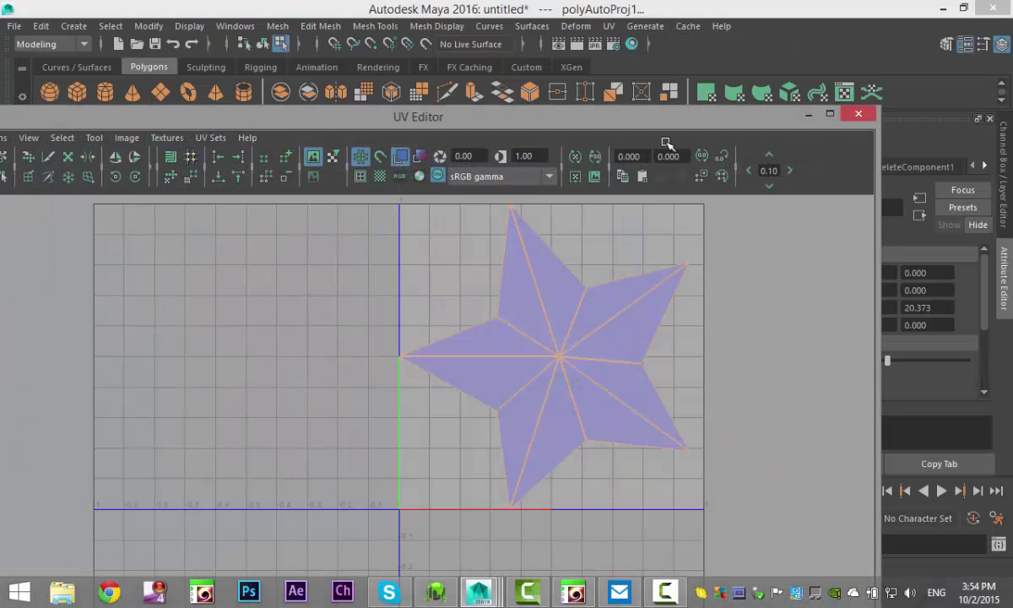
click(519, 288)
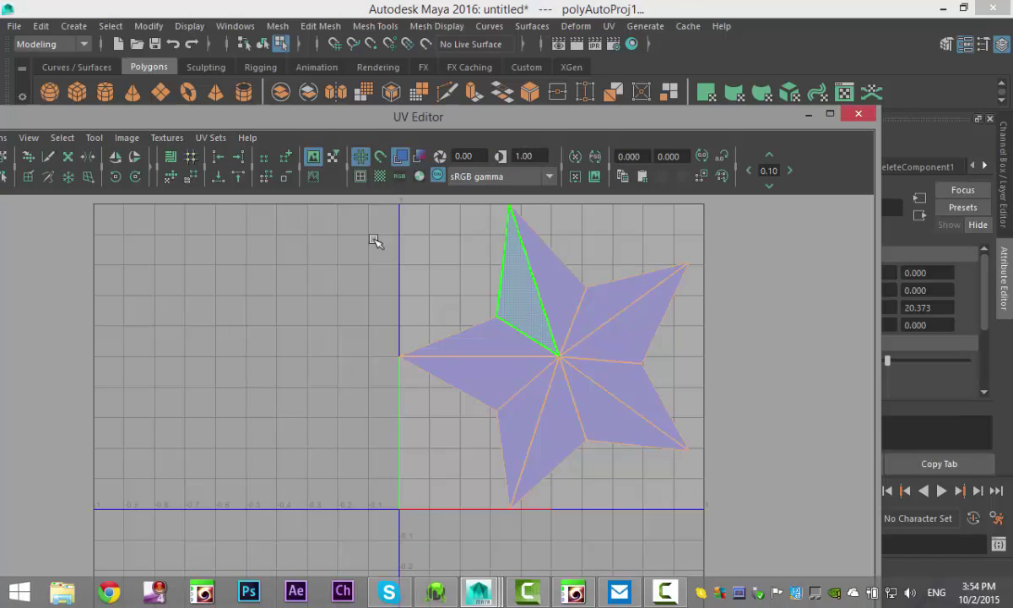
click(372, 239)
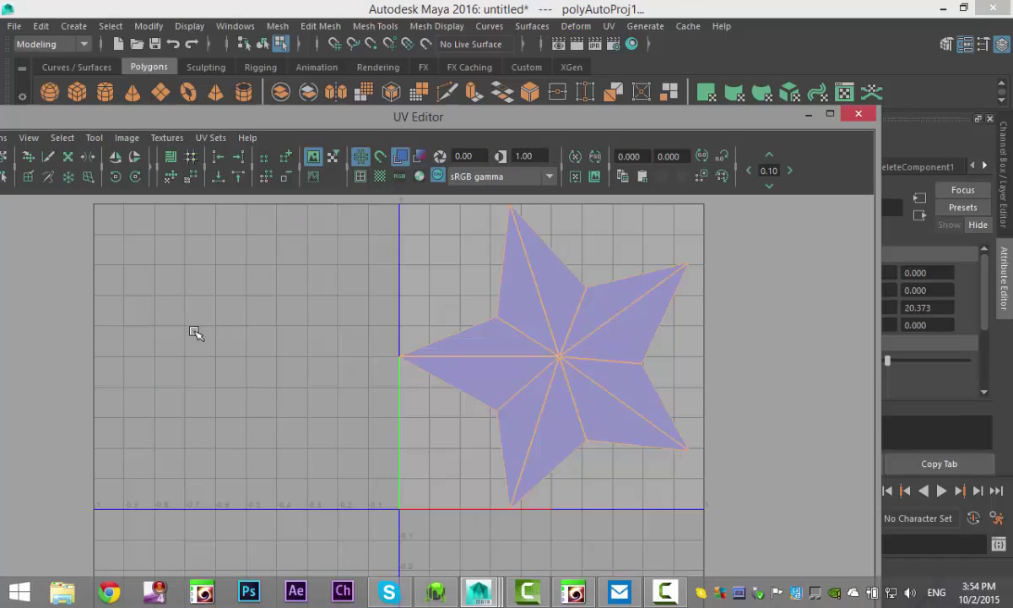
click(857, 115)
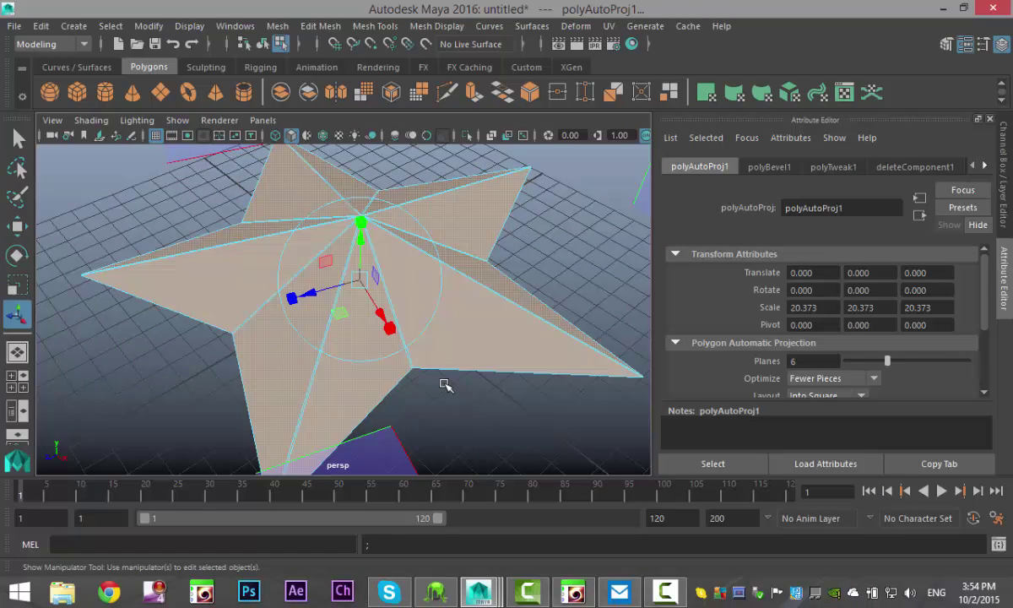
scroll(456, 380, down, 3)
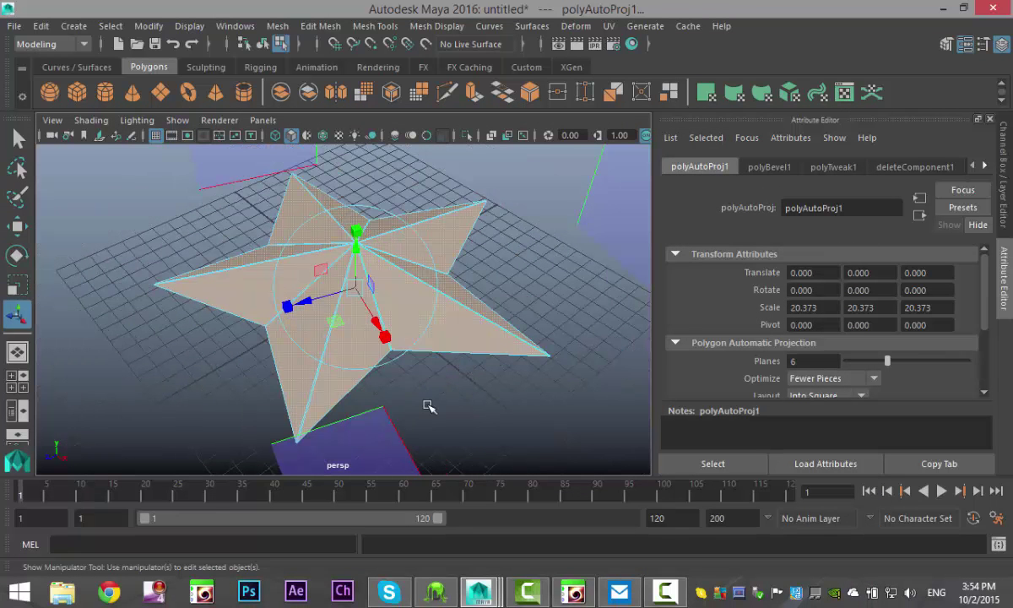
- Select the two faces of the star's front point and bring up Assign New Material for them
alt+drag(463, 386, 500, 388)
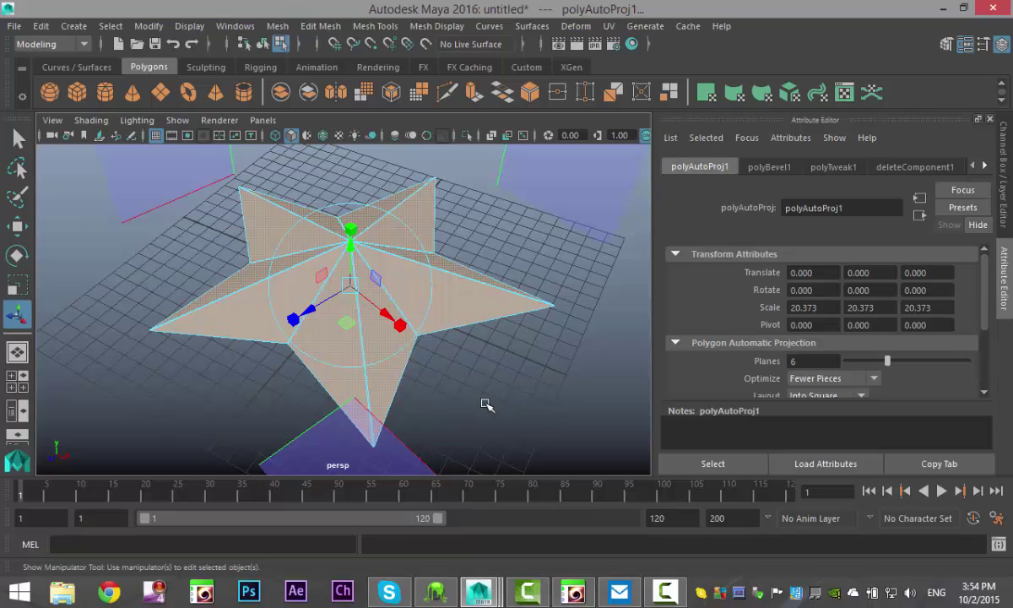
alt+drag(459, 424, 570, 410)
right_drag(453, 204, 453, 186)
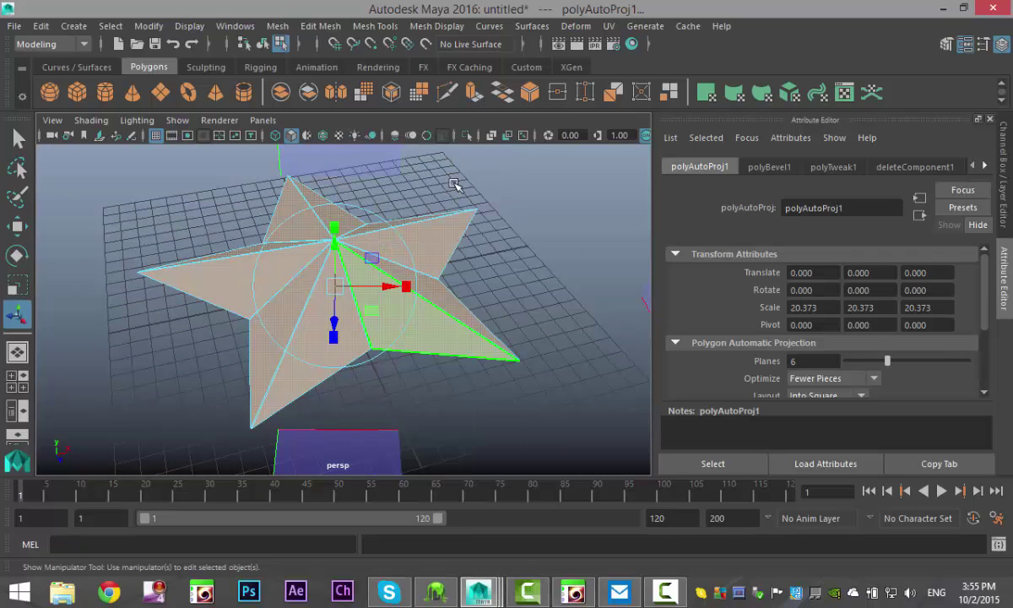
click(453, 344)
alt+drag(498, 398, 382, 408)
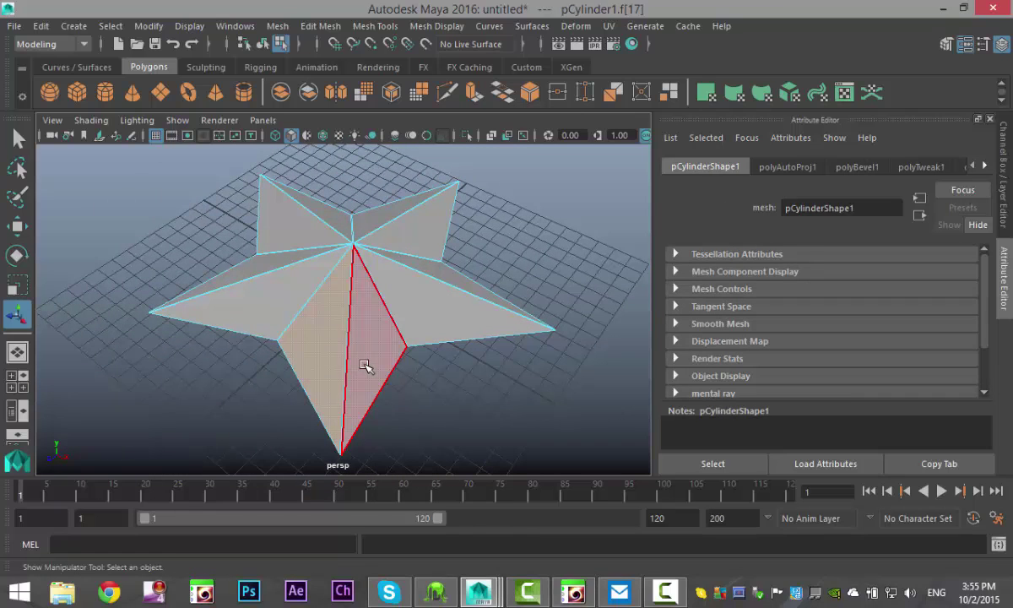
shift+click(366, 367)
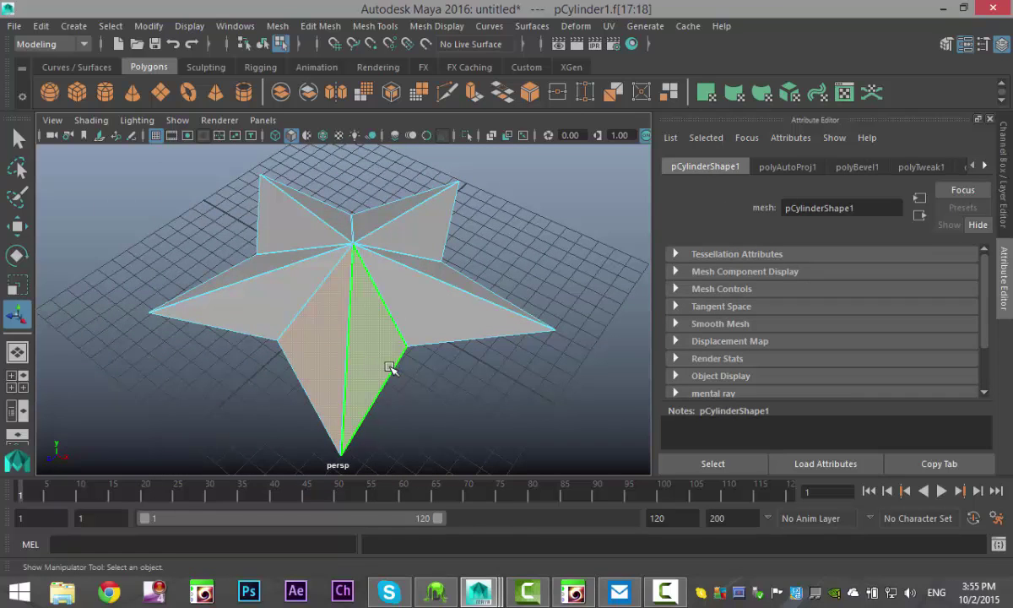
shift+click(390, 368)
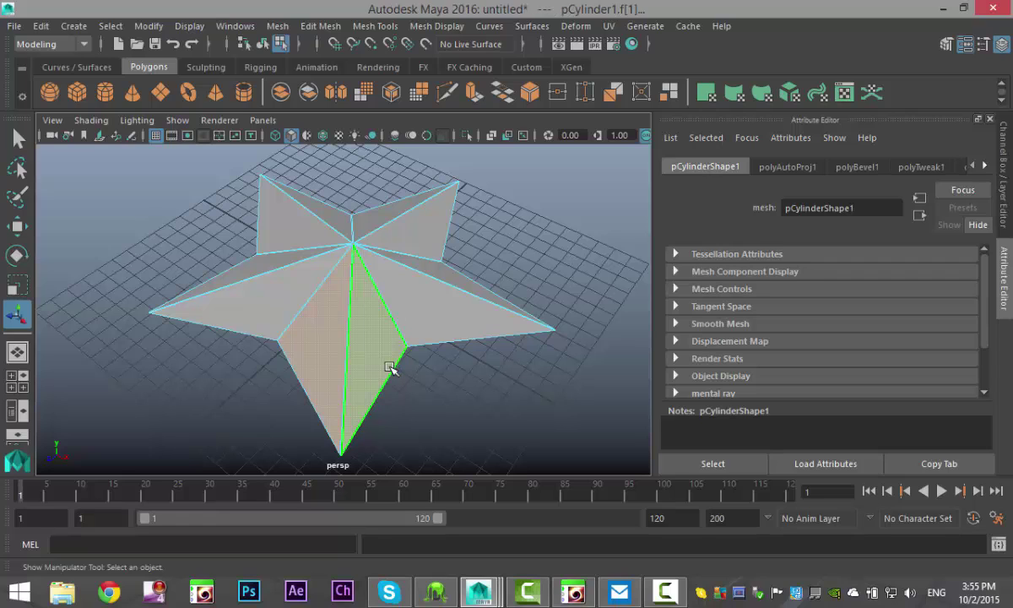
double_click(390, 368)
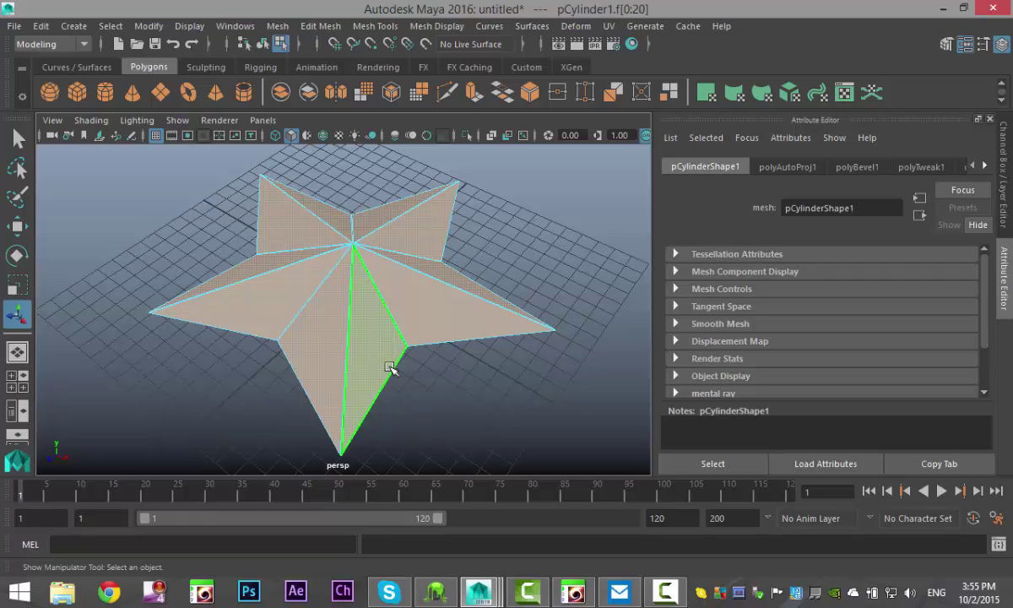
key(ctrl+z)
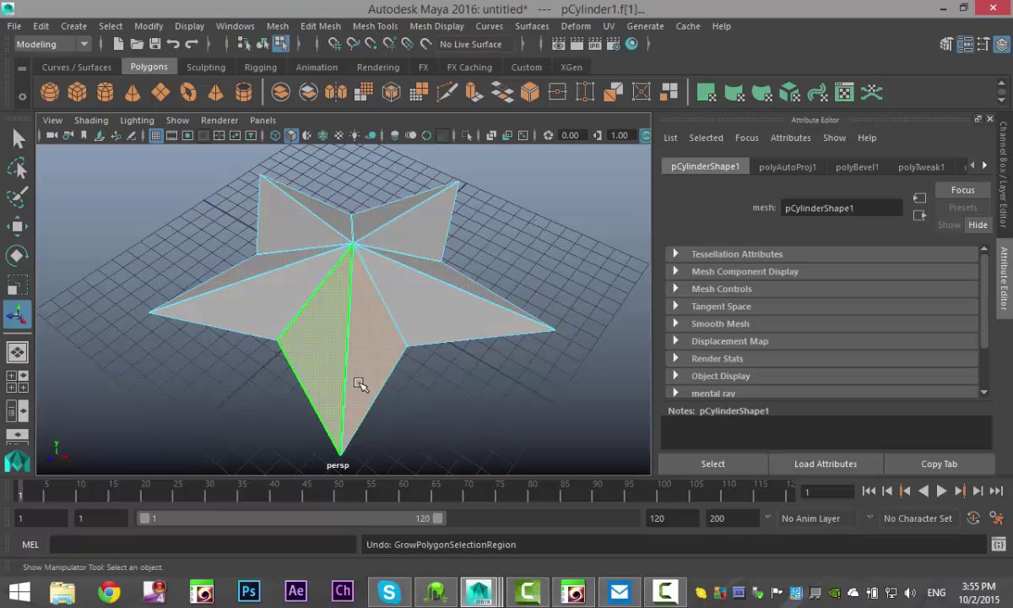
alt+drag(354, 380, 429, 369)
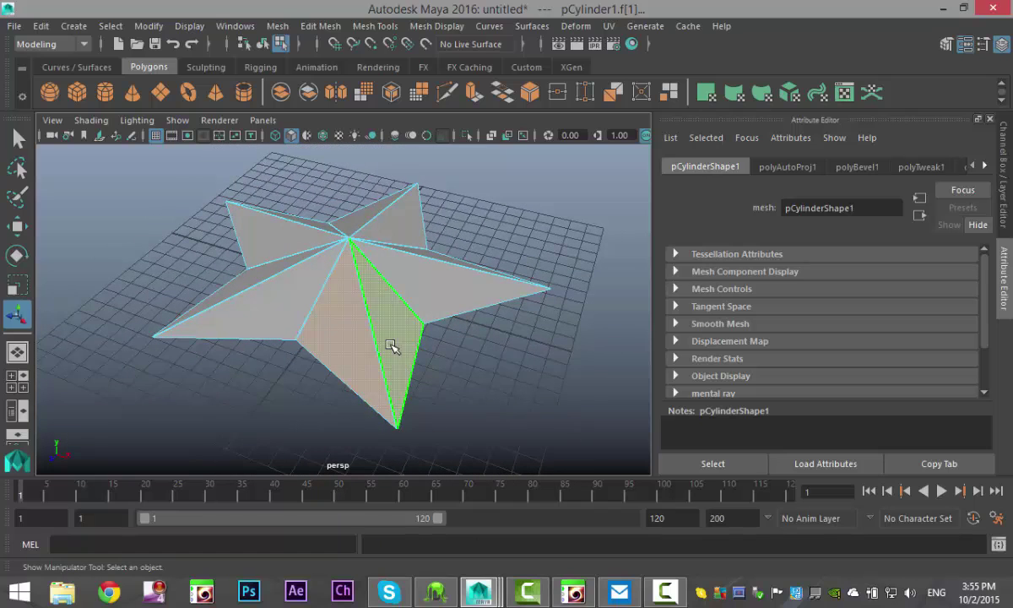
right_drag(388, 339, 363, 497)
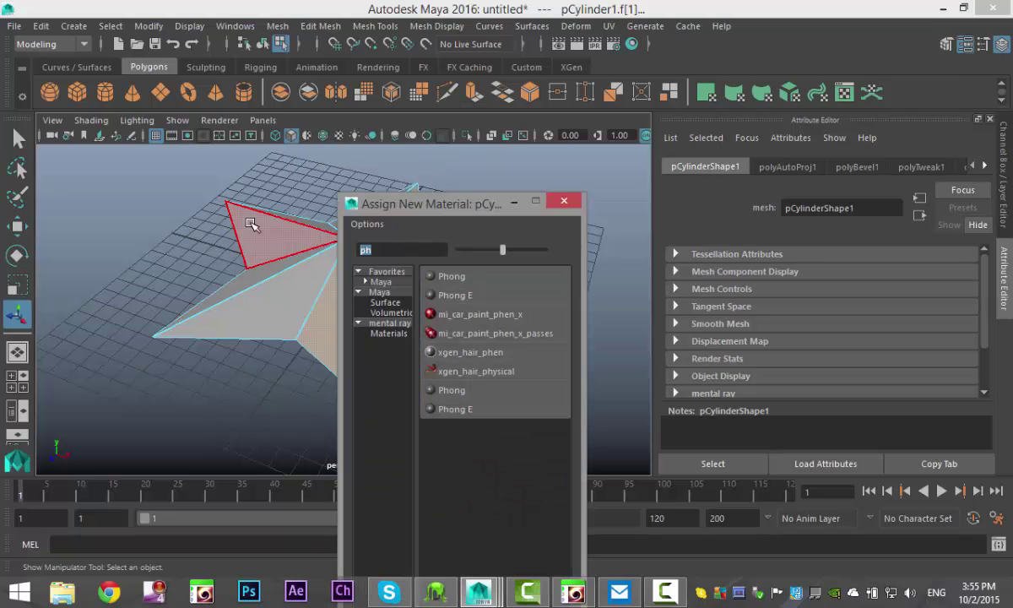
- Assign a new Lambert material to the front-point faces
key(BackSpace)
key(BackSpace)
text(la)
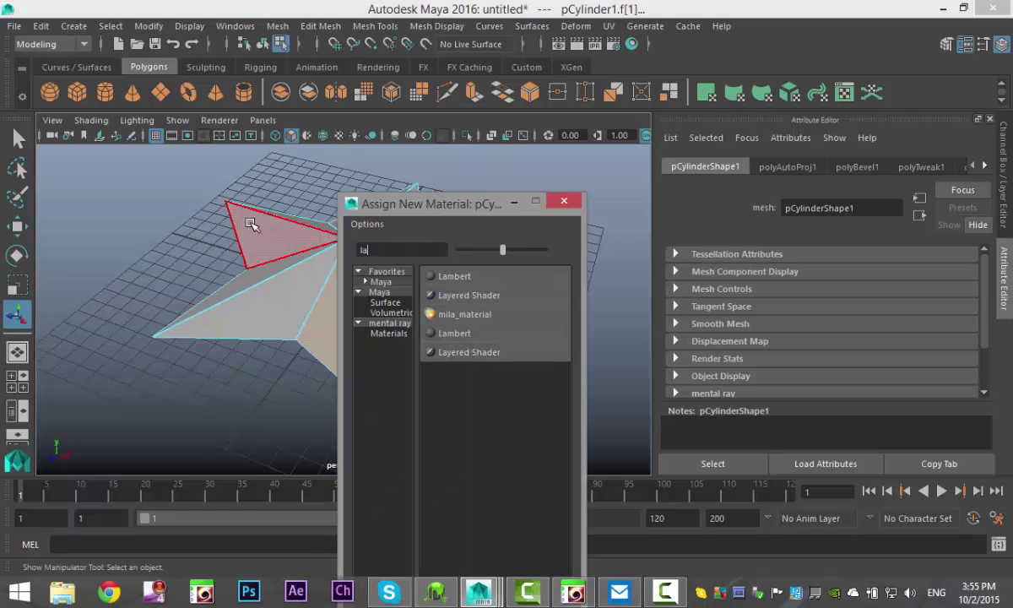
click(474, 274)
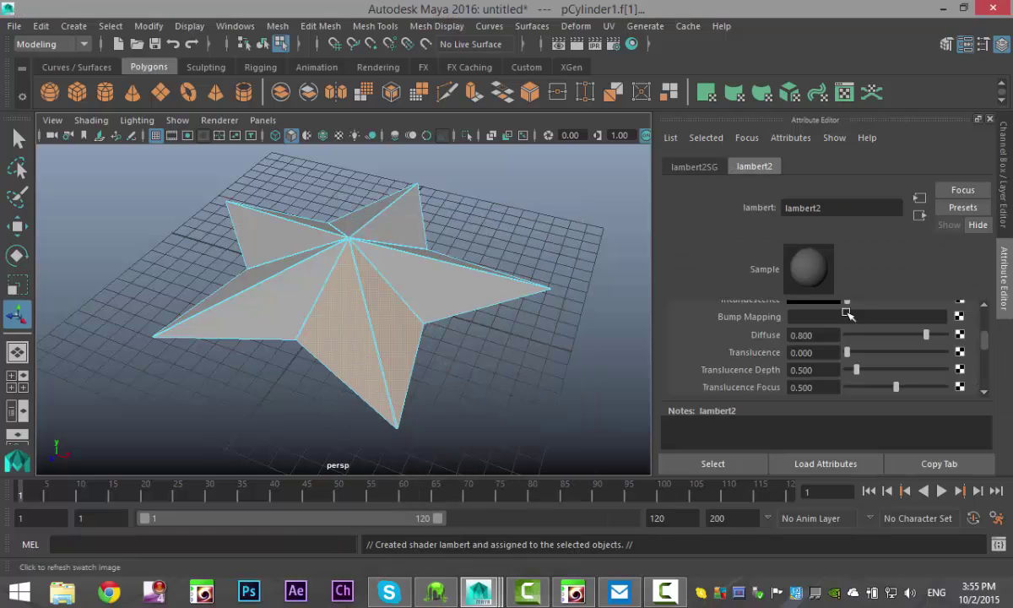
scroll(848, 314, up, 3)
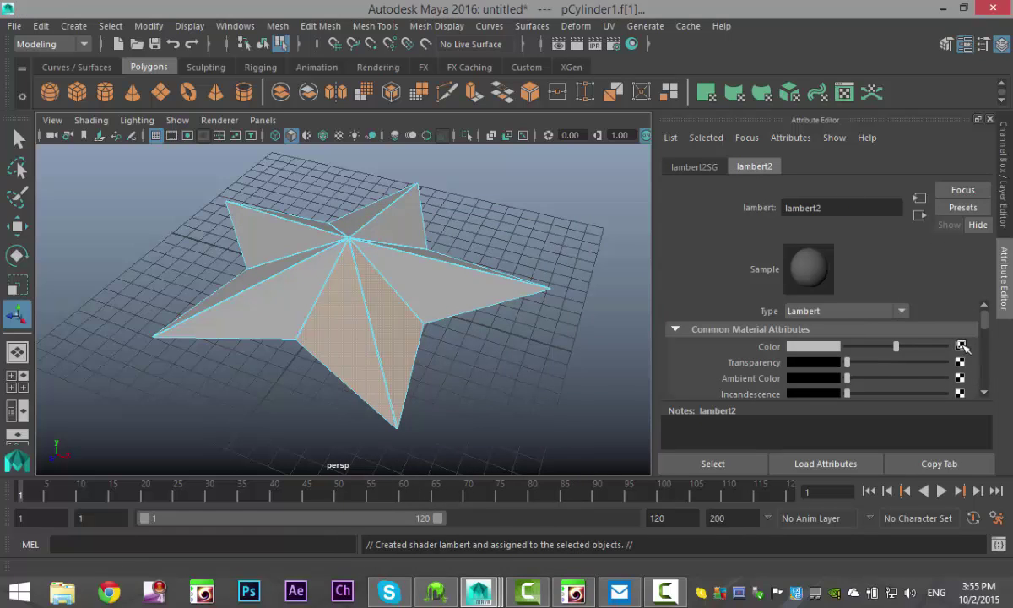
- Connect a File texture using Desktop/rust.jpg to the Lambert's Color and show textures in the viewport
click(961, 346)
click(516, 332)
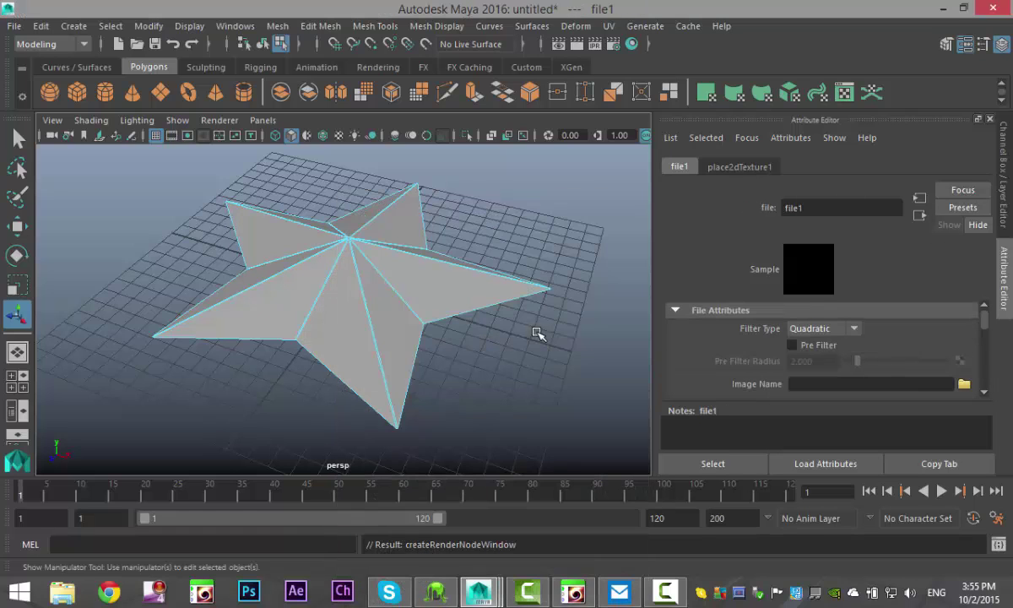
click(964, 385)
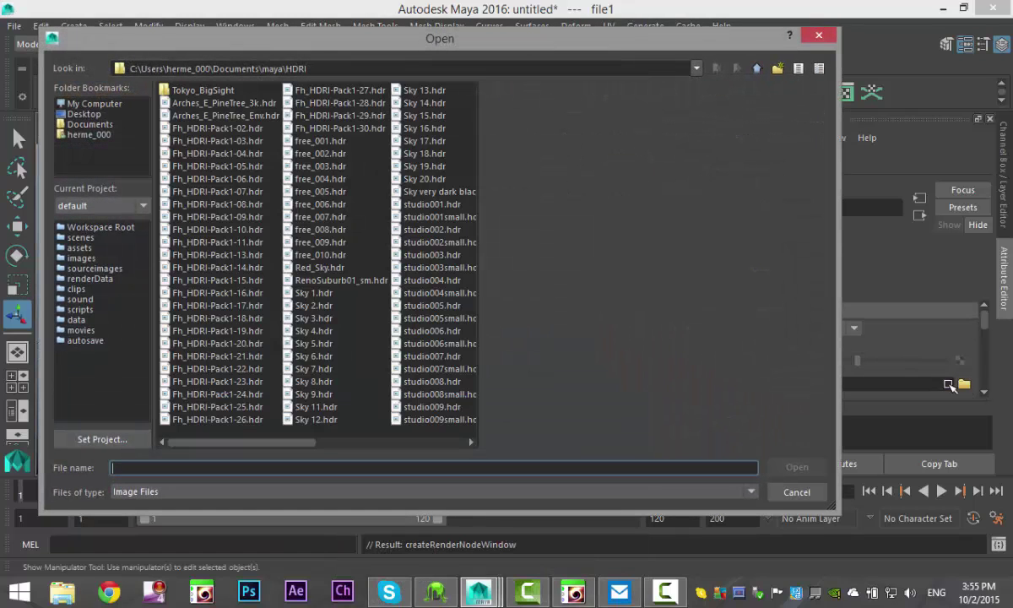
click(90, 116)
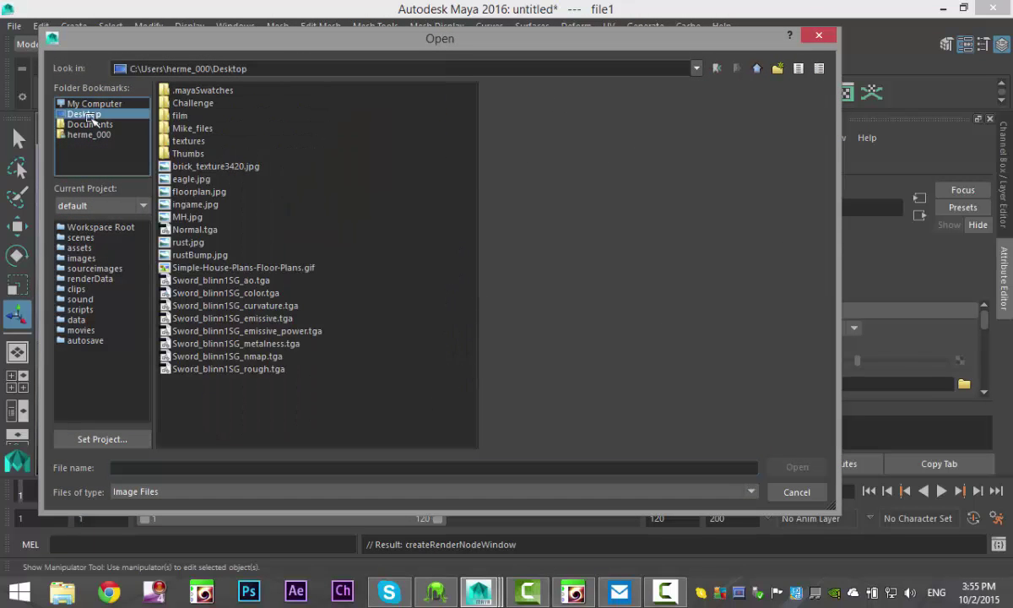
click(190, 243)
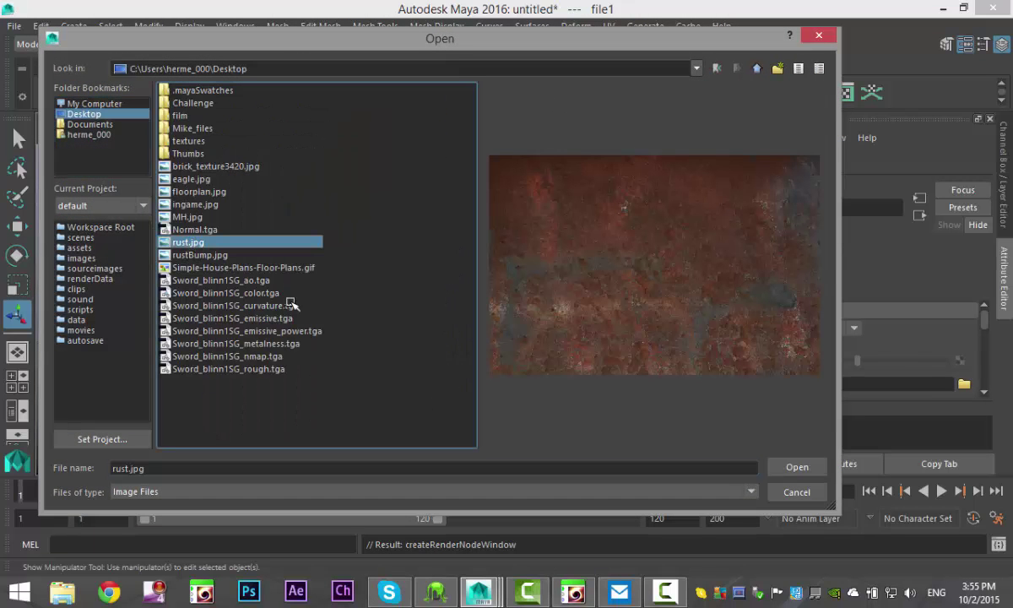
click(792, 467)
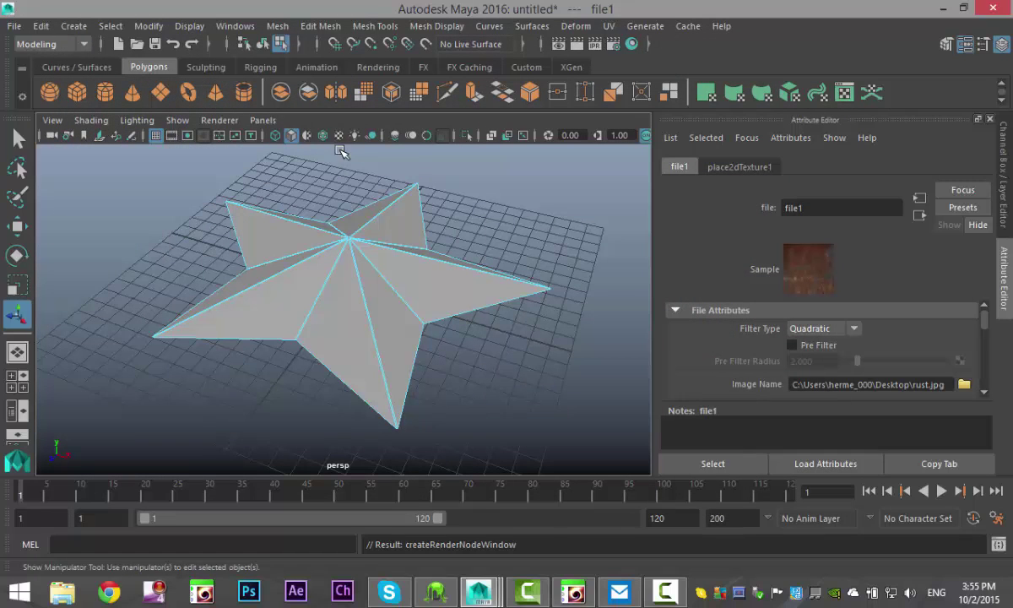
click(338, 135)
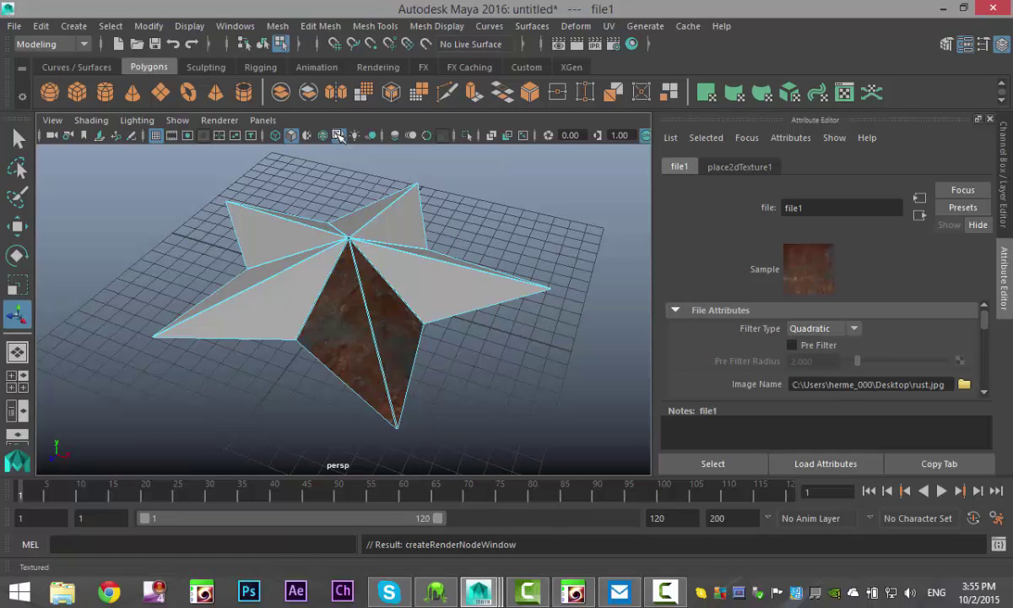
- Tumble around the rusted star and return from face selection to Object Mode
alt+drag(516, 368, 392, 363)
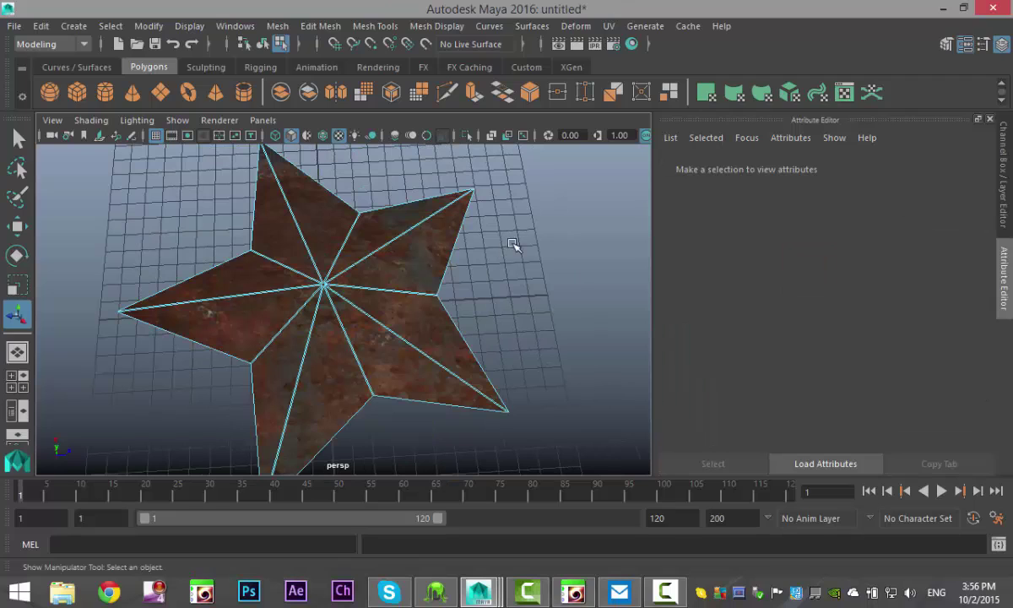
alt+drag(504, 289, 516, 267)
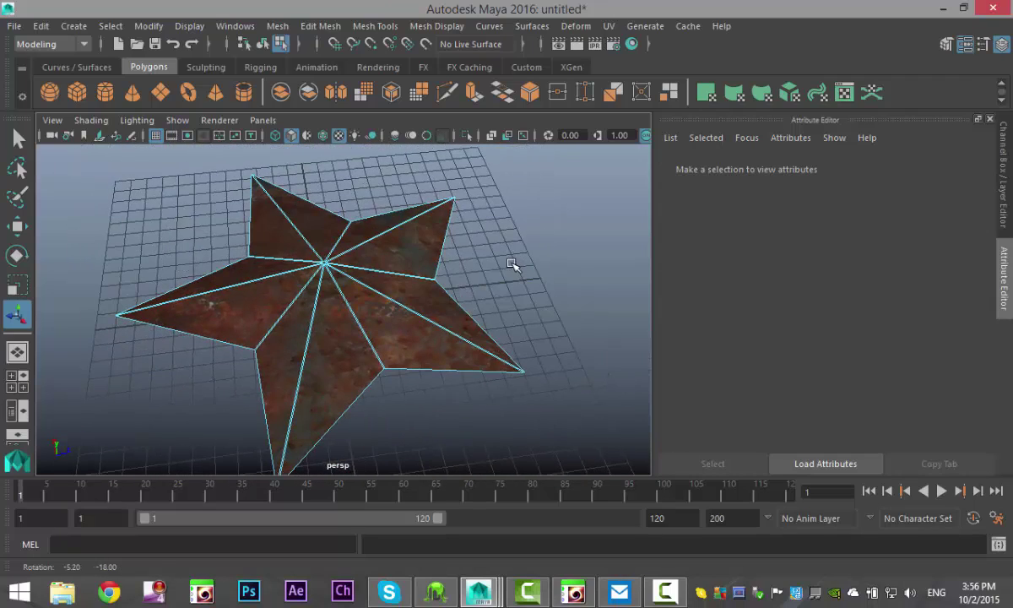
right_drag(405, 355, 452, 106)
alt+drag(429, 408, 396, 414)
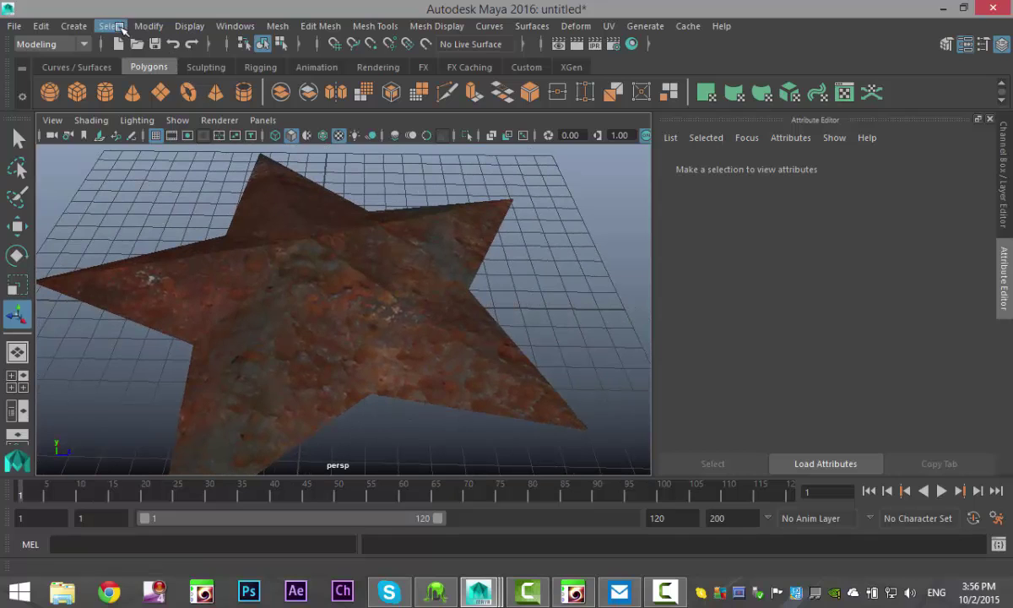
- Create a point light and light the viewport with the scene lights
click(74, 27)
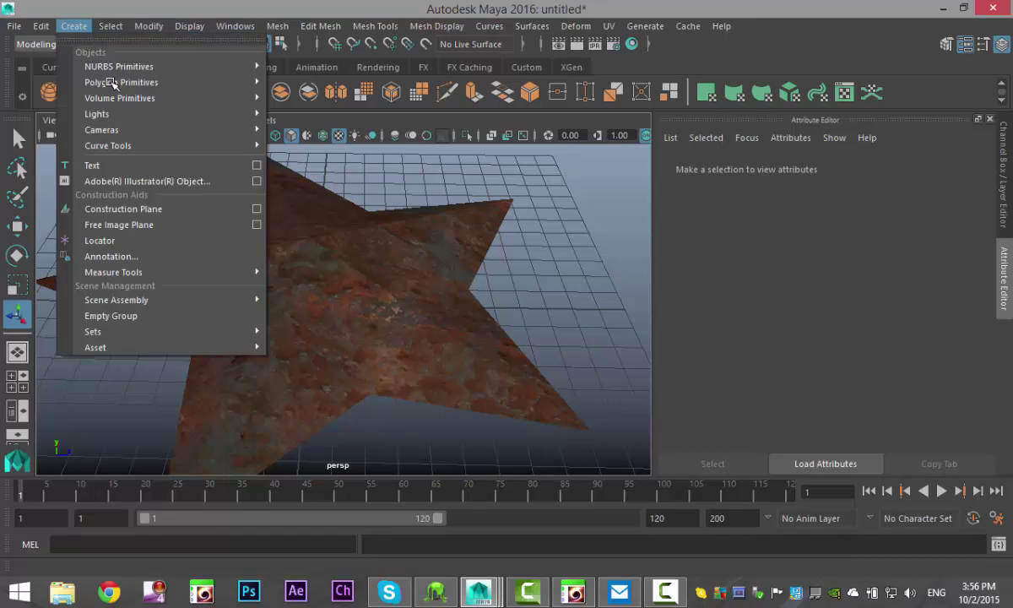
mouse_move(147, 114)
click(311, 159)
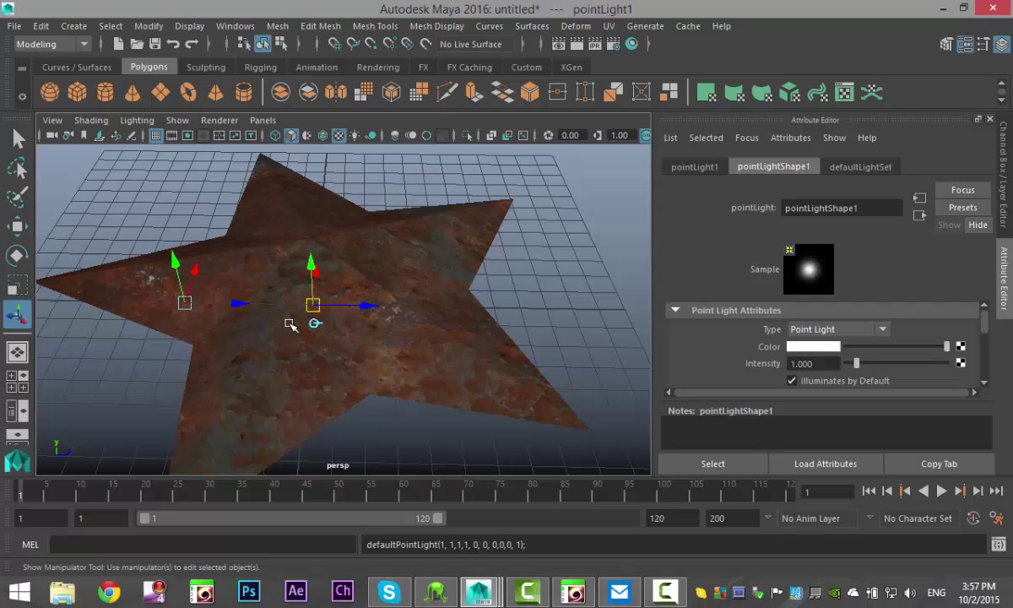
key(7)
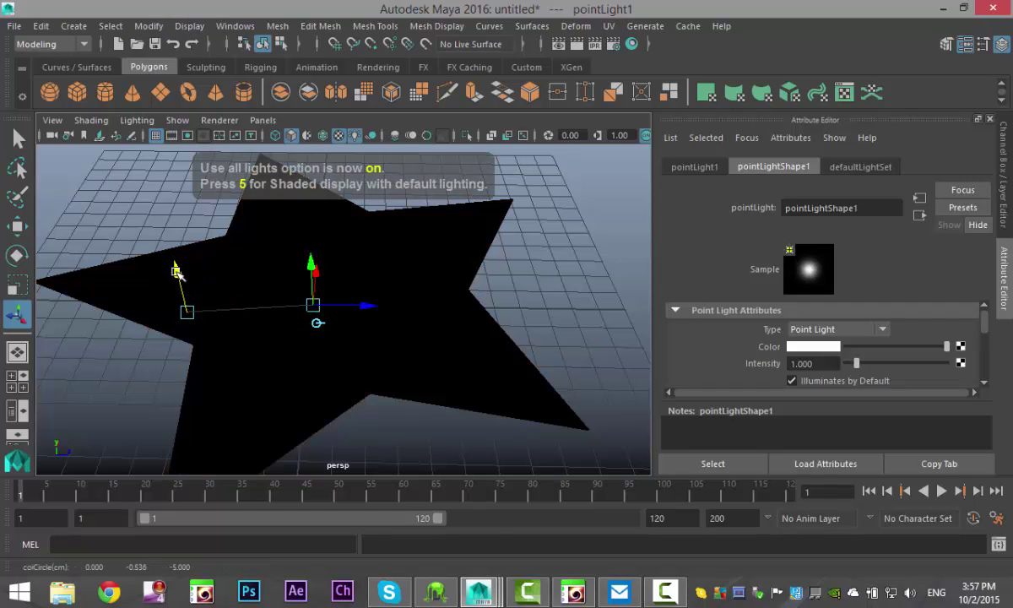
- Set the point light's intensity to 10 and shift it left
click(175, 270)
drag(359, 302, 280, 306)
double_click(809, 363)
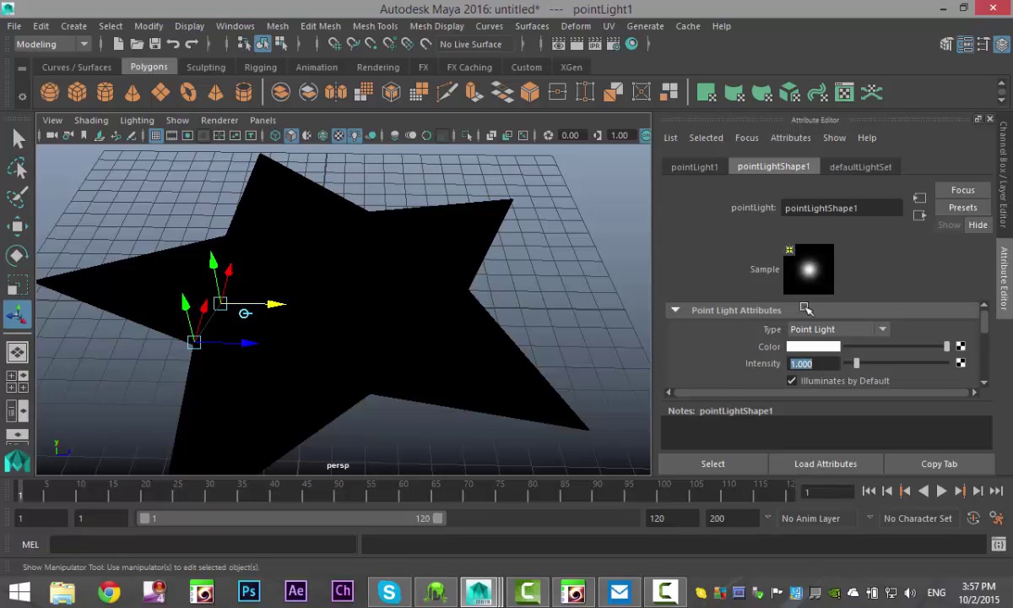
key(Return)
- Position the light above the star, then switch to Photoshop
alt+middle_drag(237, 344, 292, 350)
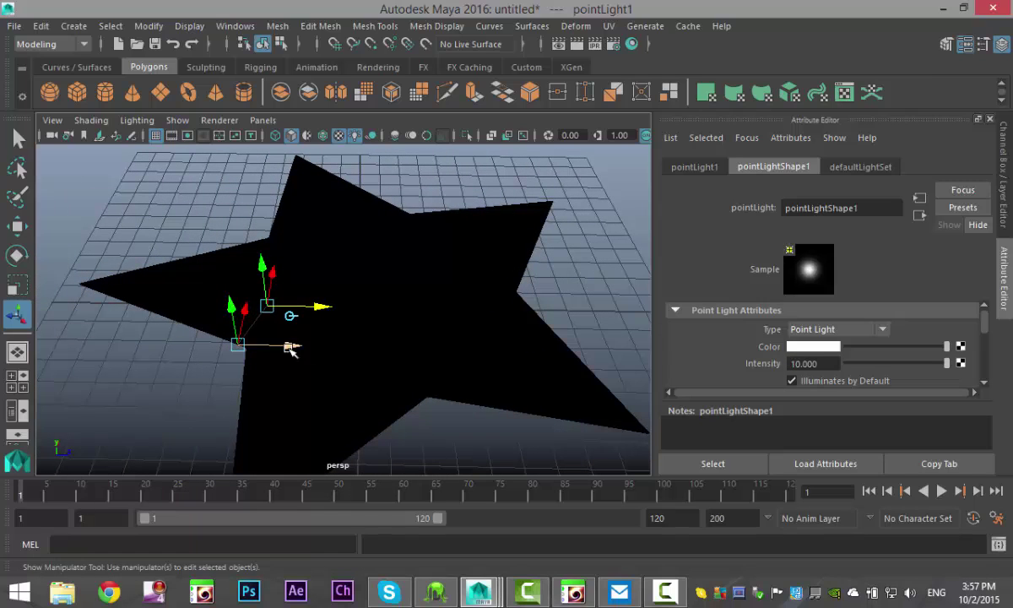
drag(291, 350, 389, 350)
drag(260, 260, 263, 185)
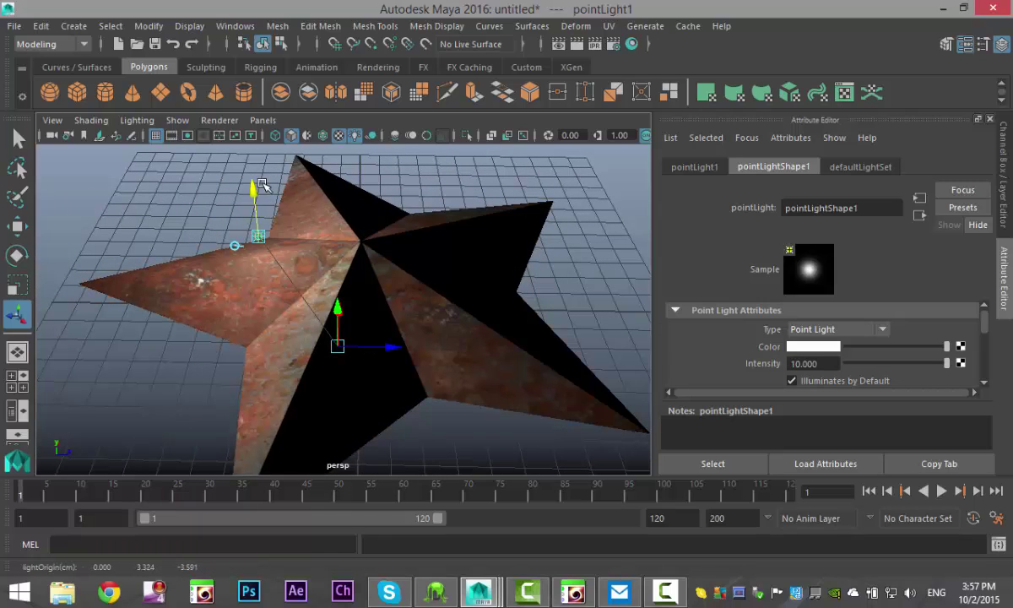
drag(313, 237, 342, 235)
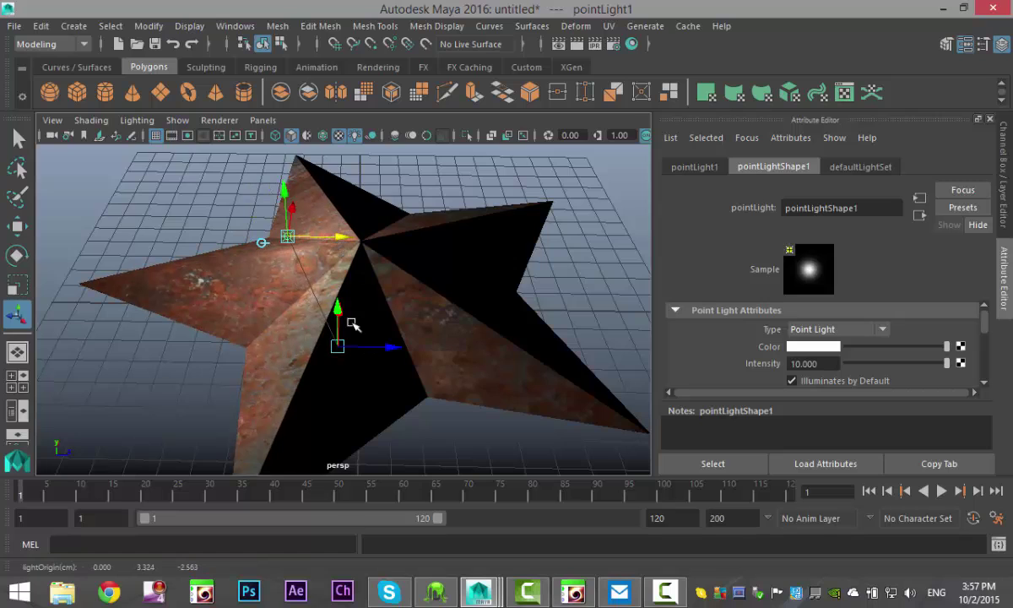
scroll(352, 325, up, 8)
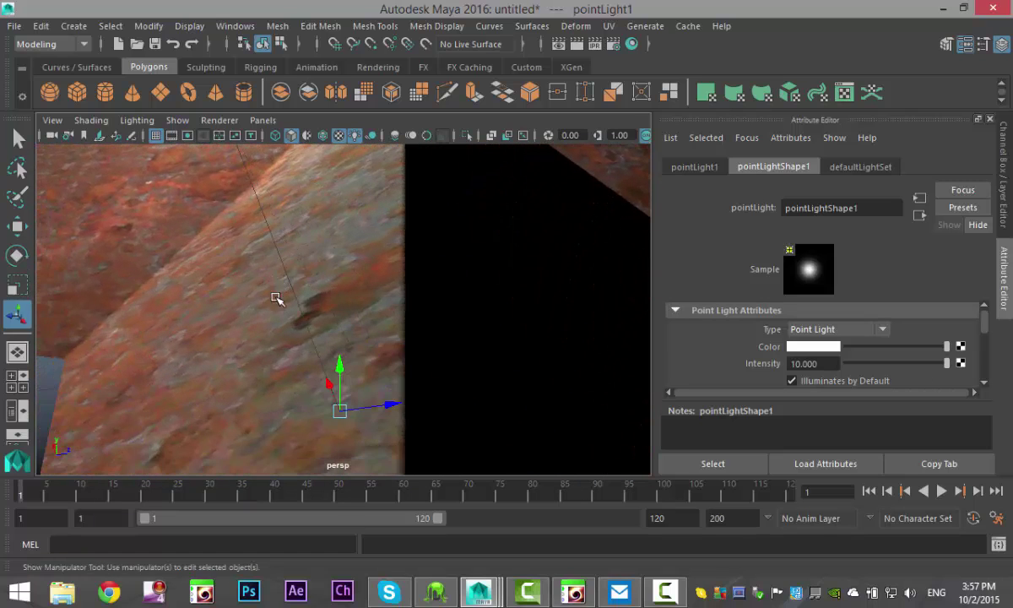
alt+drag(277, 298, 416, 414)
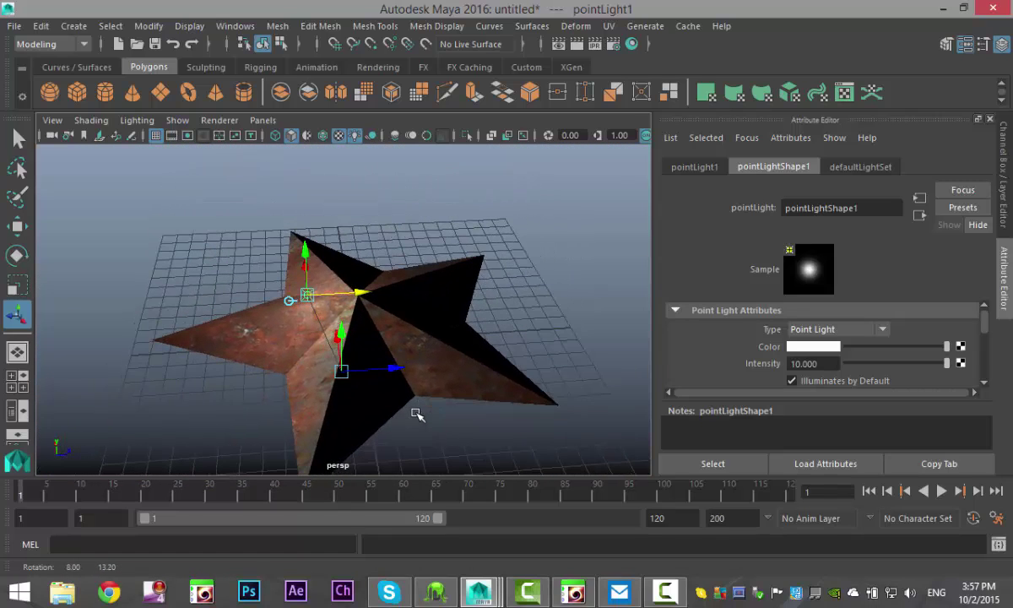
click(249, 591)
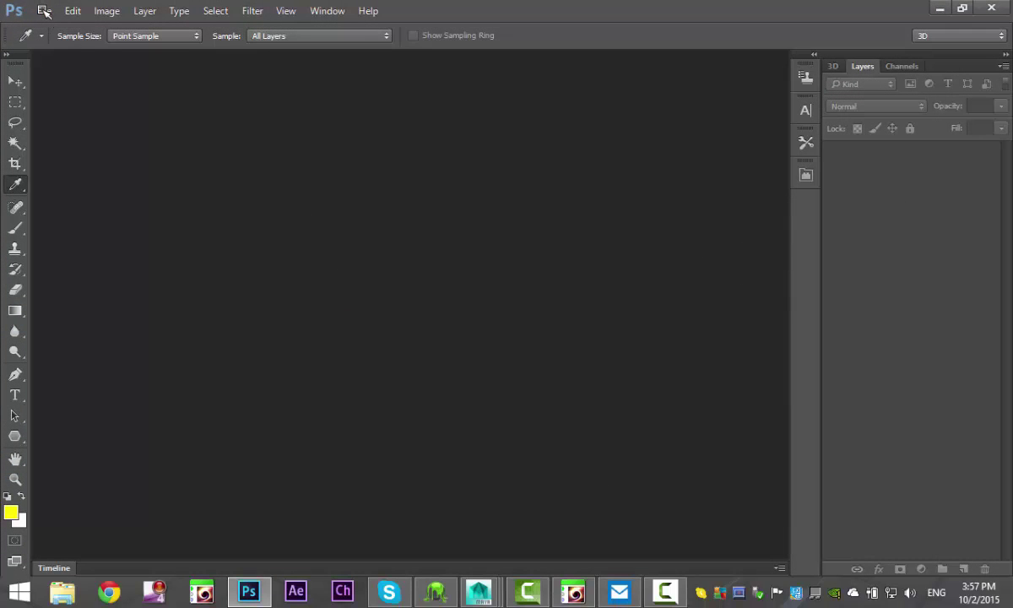
- Open rust.jpg from the Desktop as a new Photoshop document
click(44, 10)
click(44, 10)
click(43, 10)
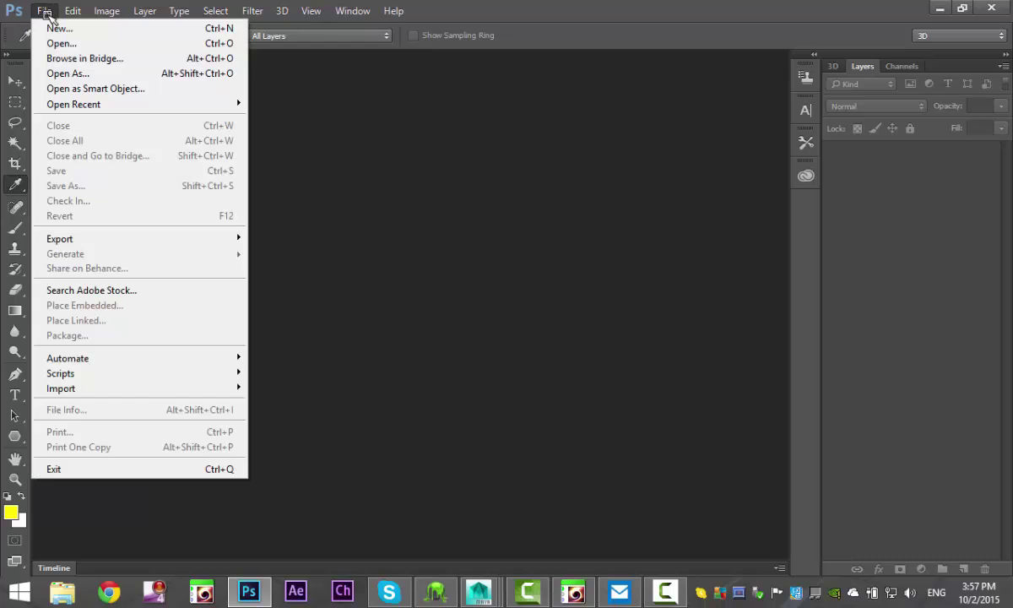
click(61, 42)
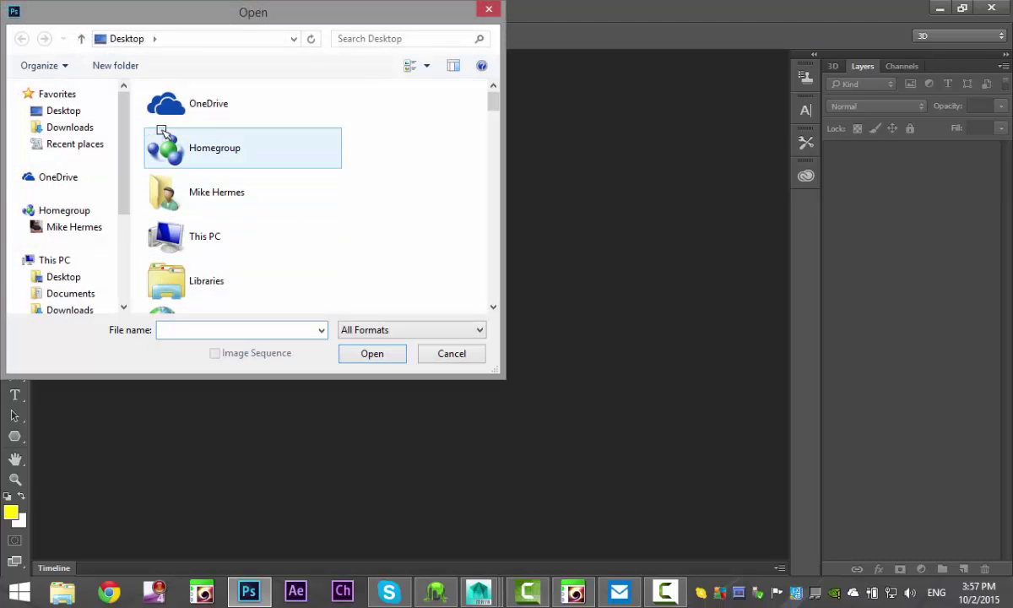
drag(493, 110, 507, 264)
click(150, 104)
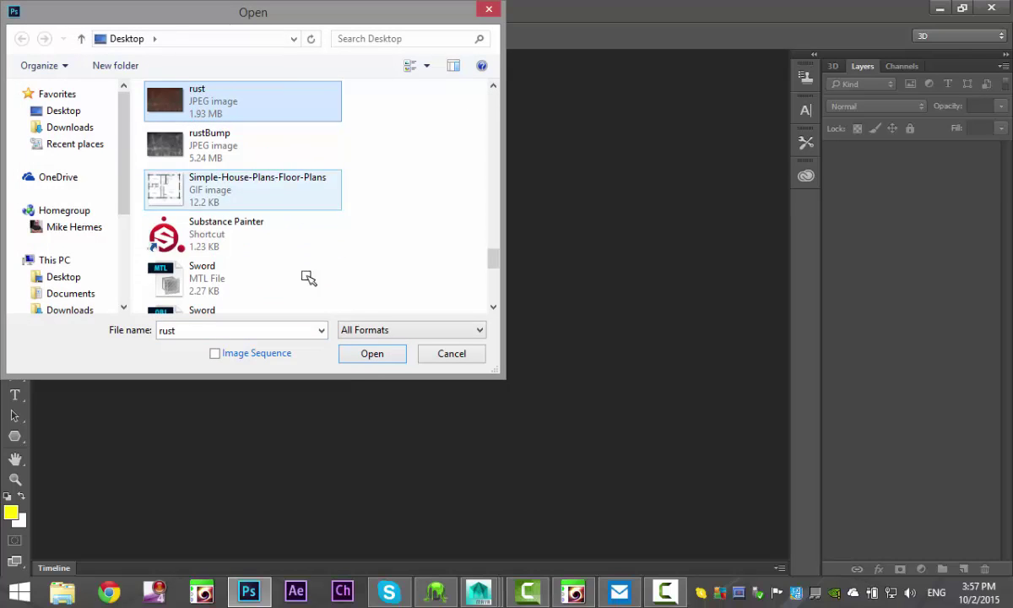
click(364, 355)
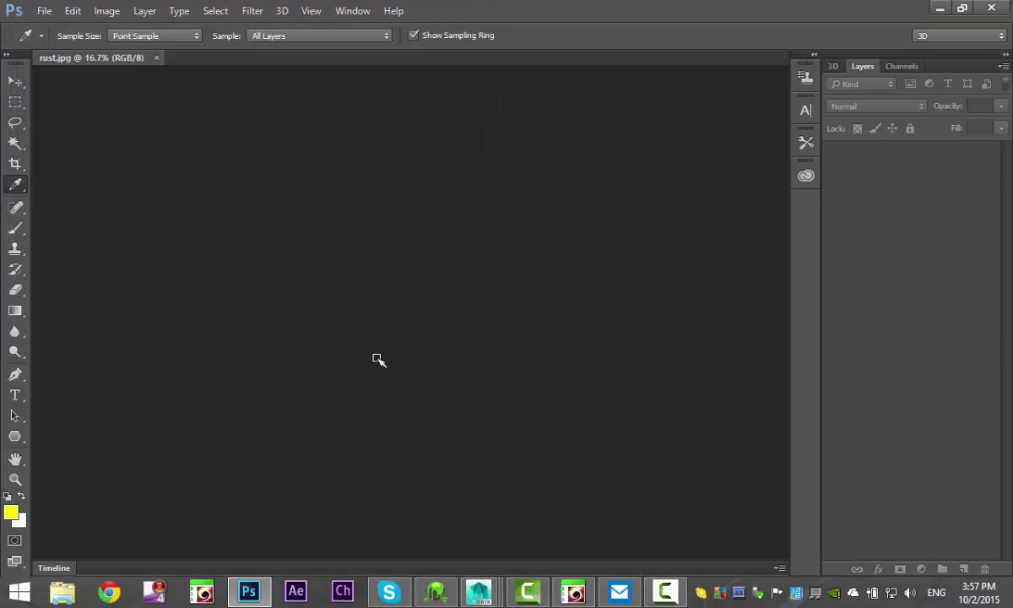
- Apply a Black & White adjustment to the rust image, then Auto Contrast
click(105, 11)
mouse_move(253, 49)
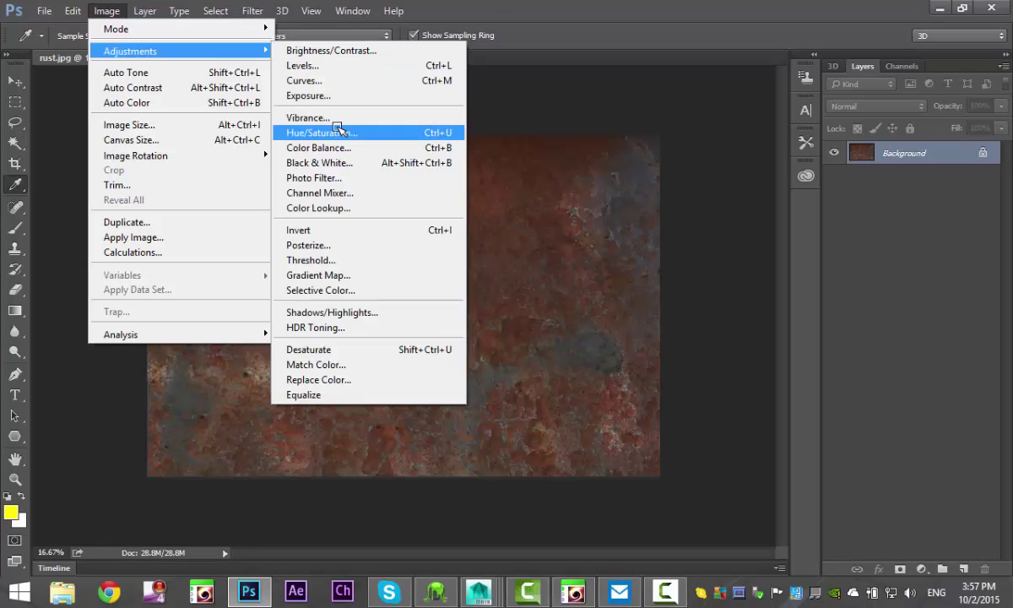
click(339, 163)
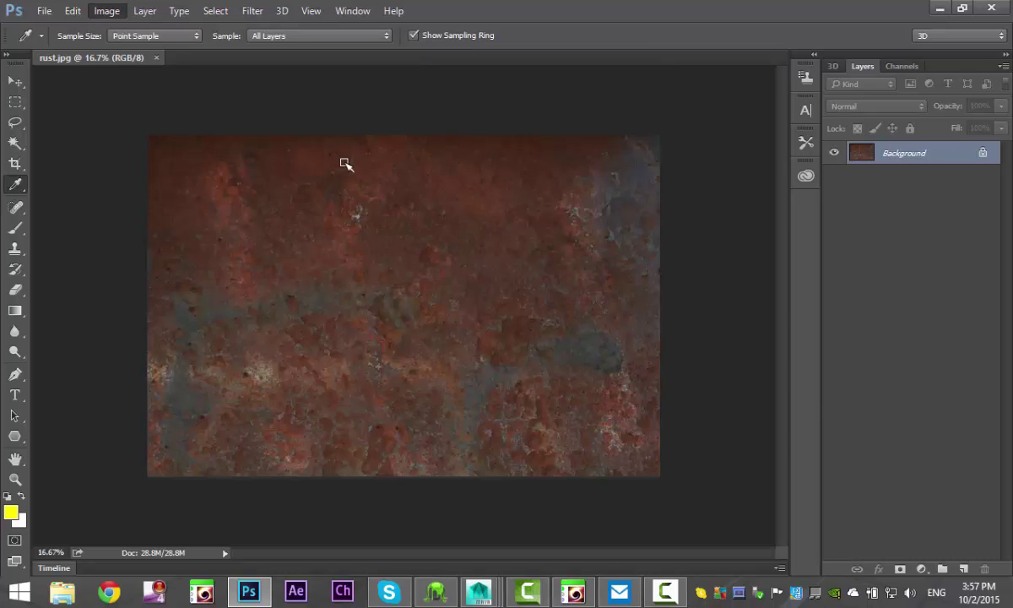
click(626, 87)
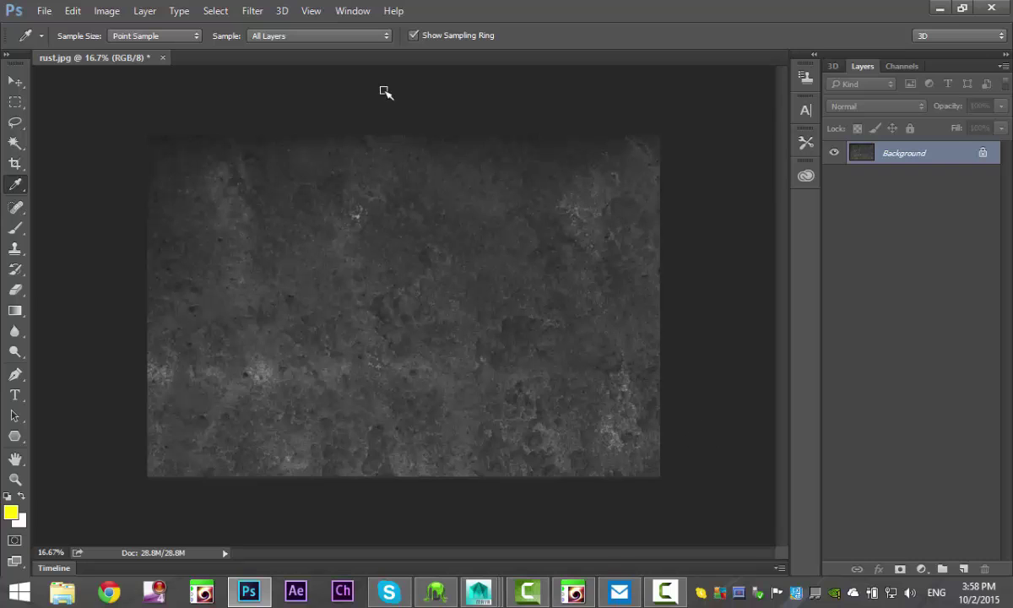
click(107, 11)
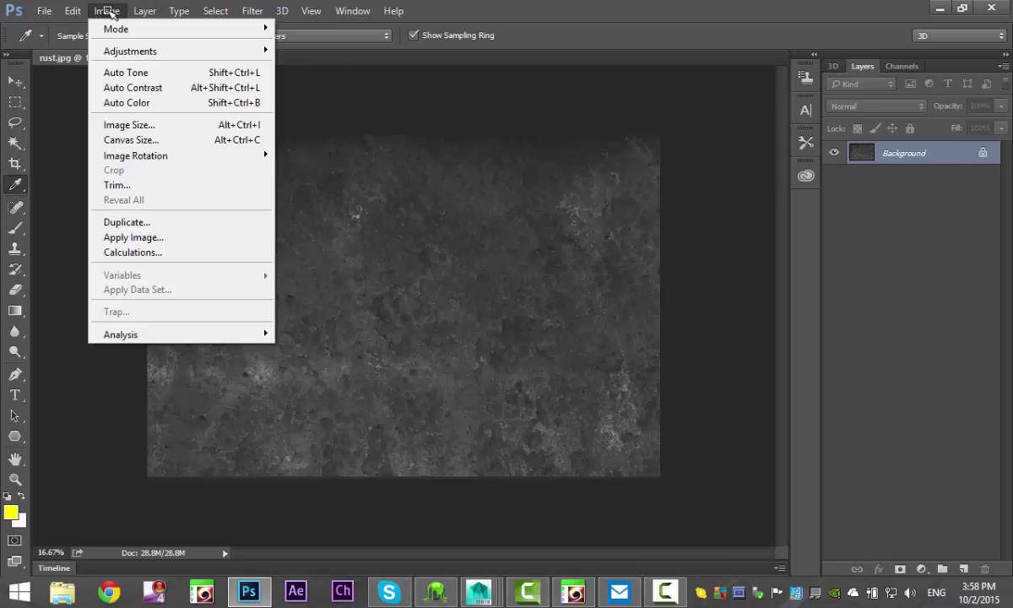
click(152, 88)
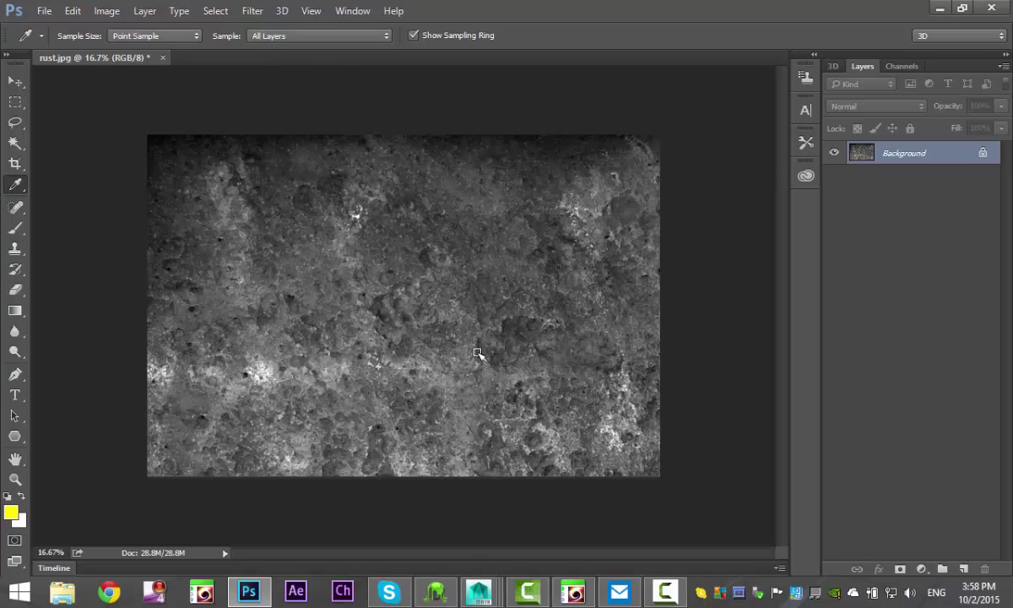
- Save the greyscale texture as rustBump.jpg, replacing the existing file with default JPEG options
click(44, 11)
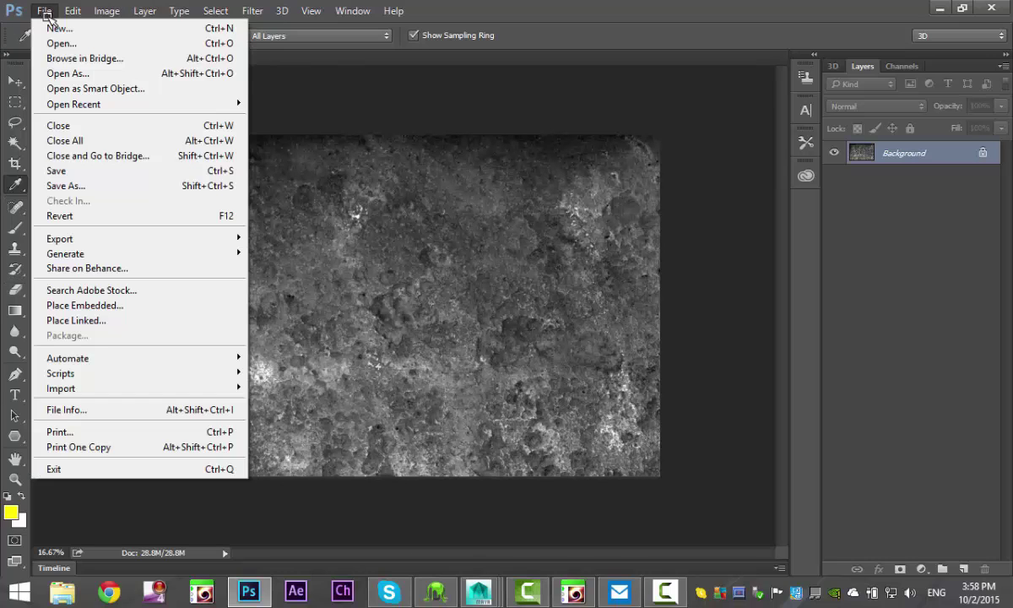
click(80, 186)
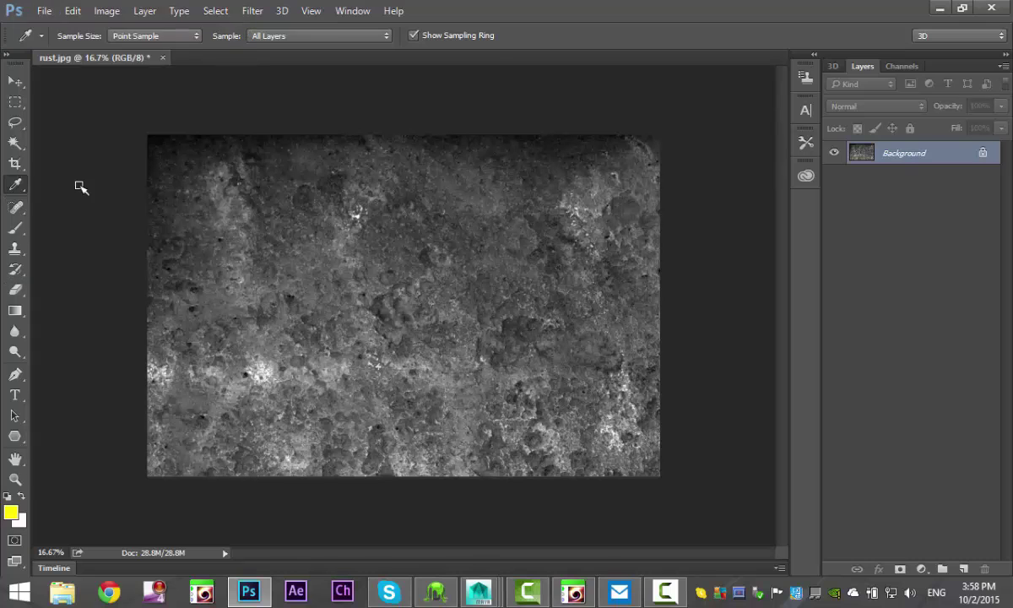
drag(496, 113, 497, 245)
click(160, 260)
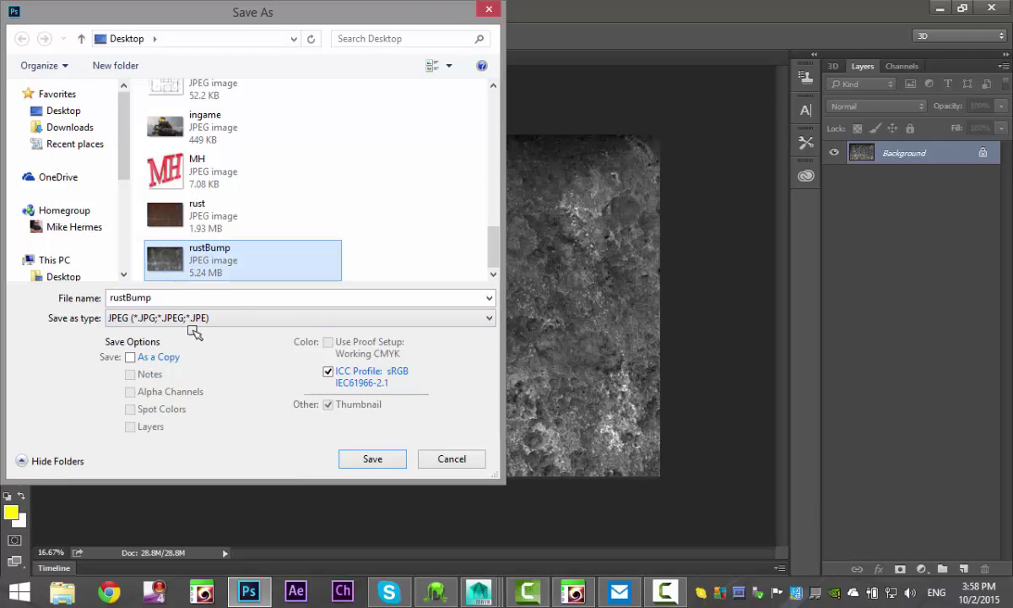
click(376, 460)
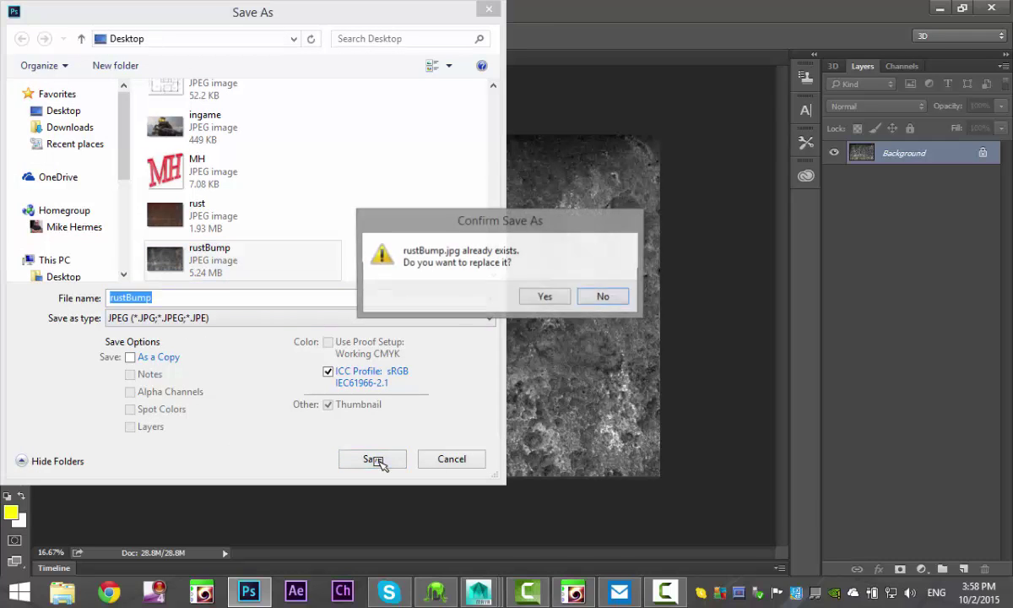
click(525, 298)
click(601, 148)
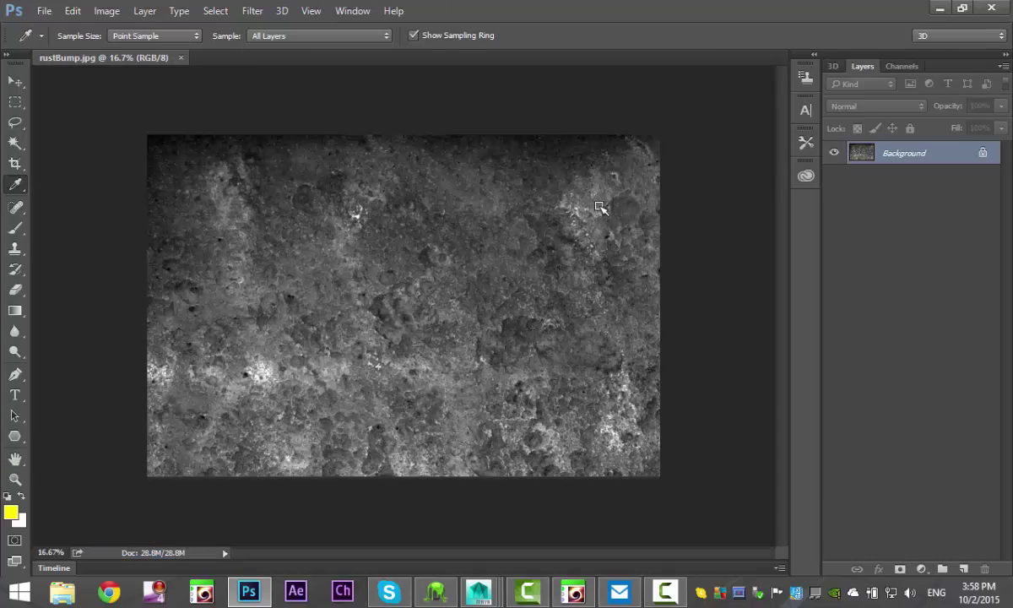
- Back in Maya, select the star and start a texture on lambert2's Bump Mapping
key(alt+Tab)
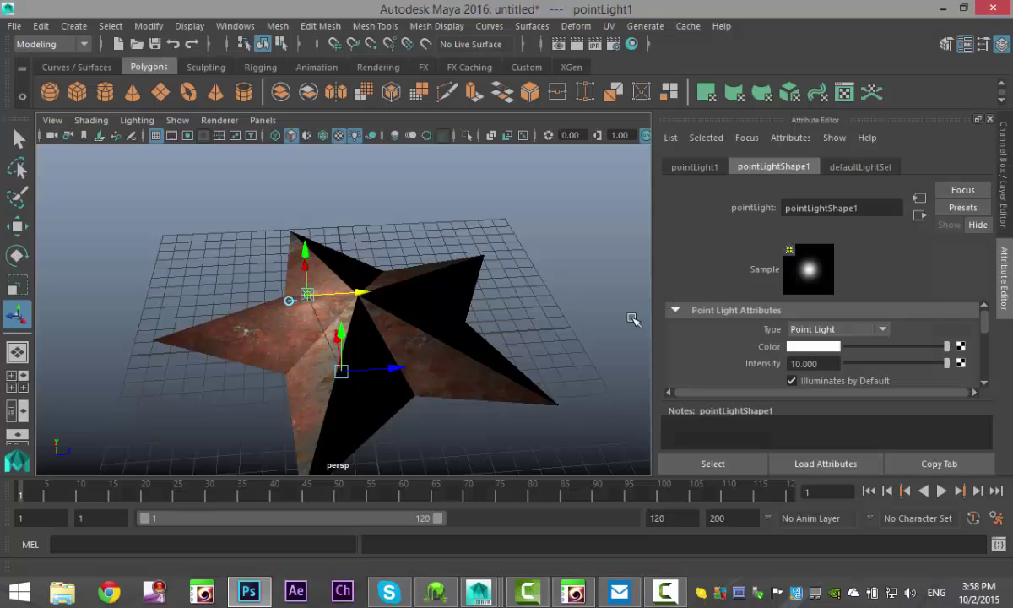
alt+drag(396, 369, 307, 350)
click(292, 335)
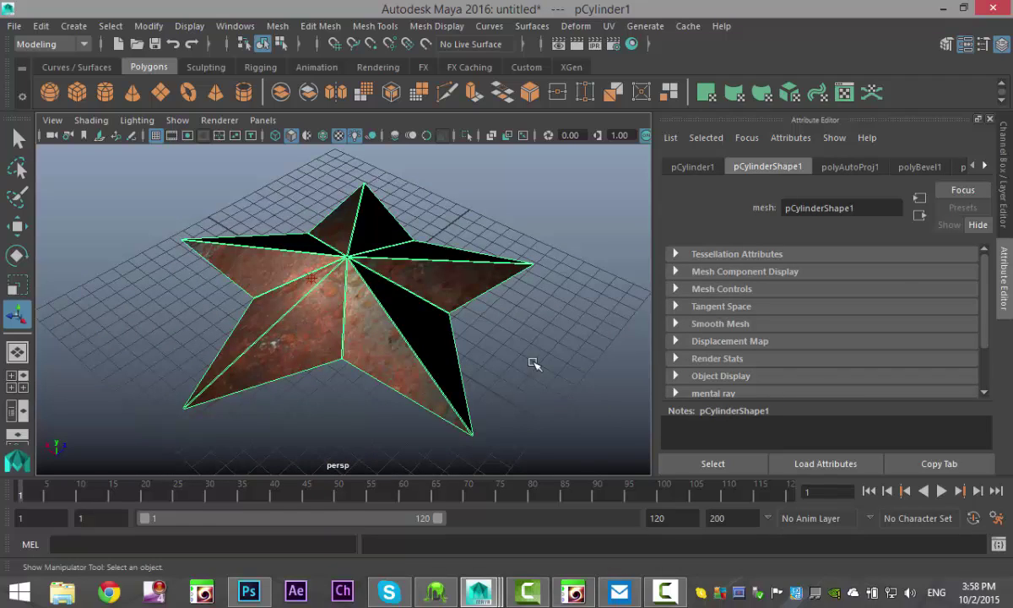
click(985, 166)
click(986, 166)
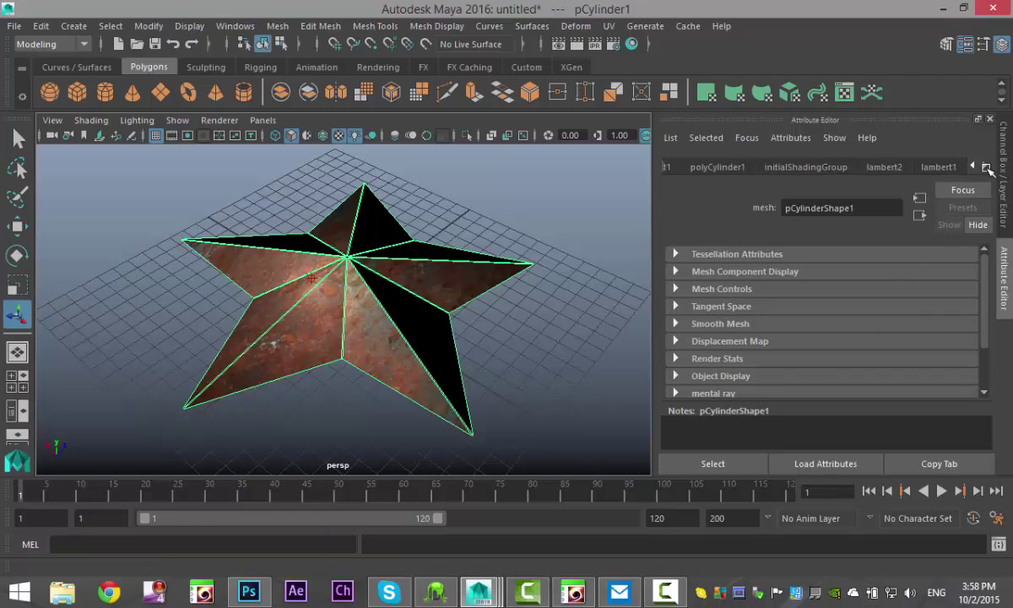
click(878, 167)
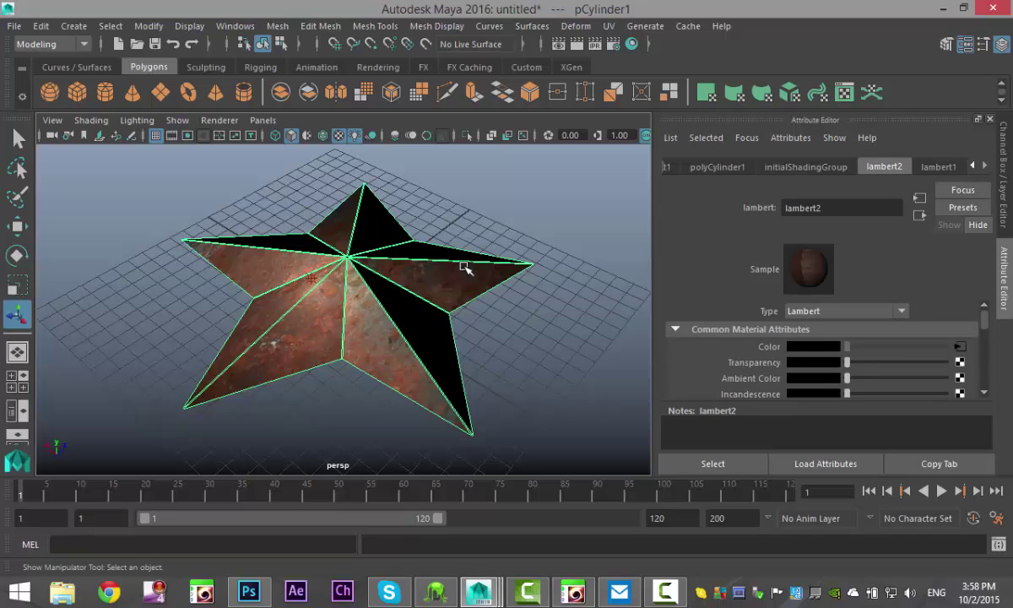
scroll(937, 353, down, 2)
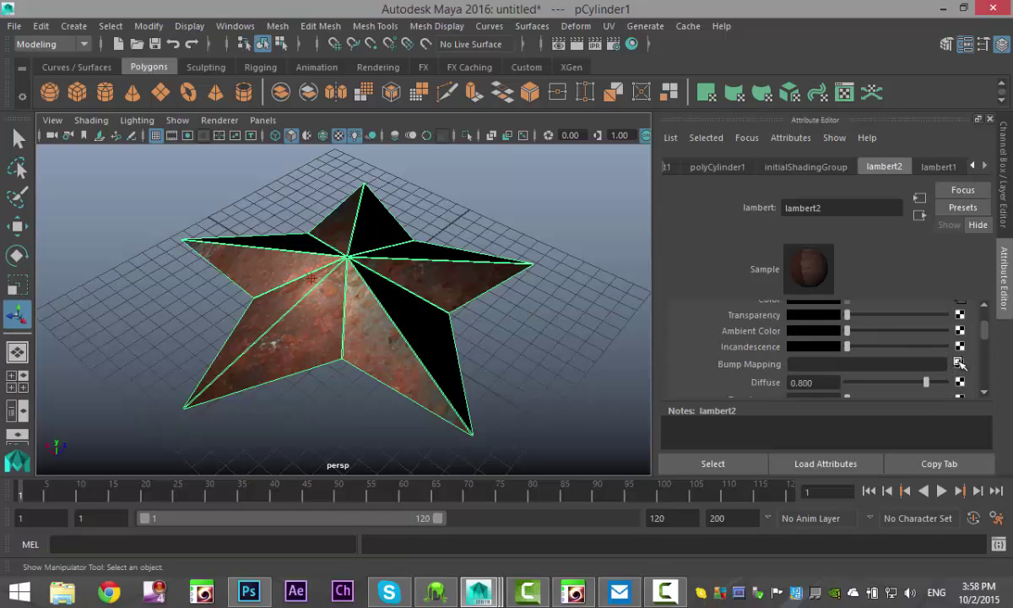
click(959, 362)
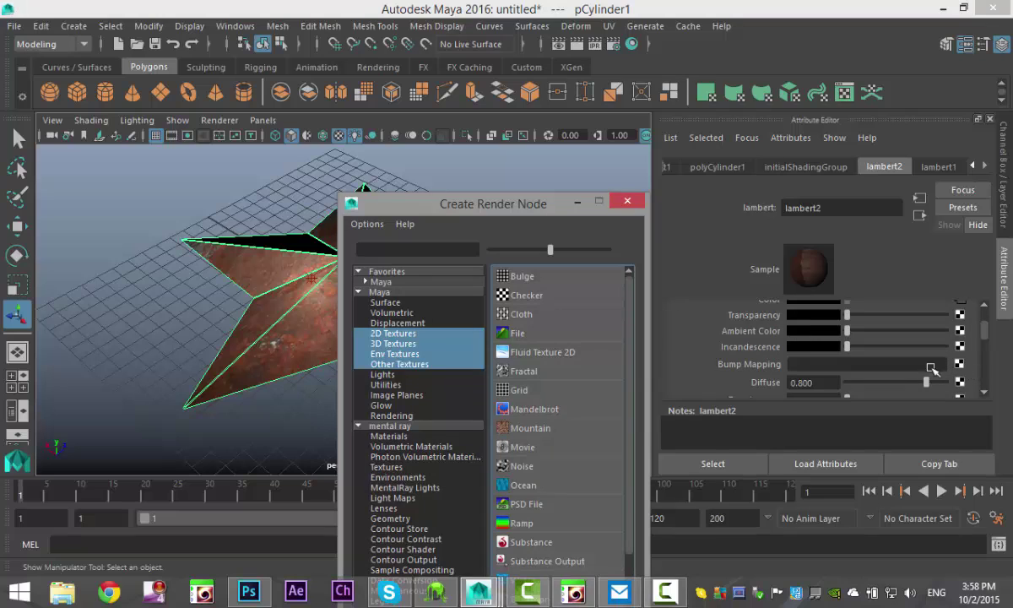
- Create a File texture for the bump and load rustBump.jpg into file2
click(518, 333)
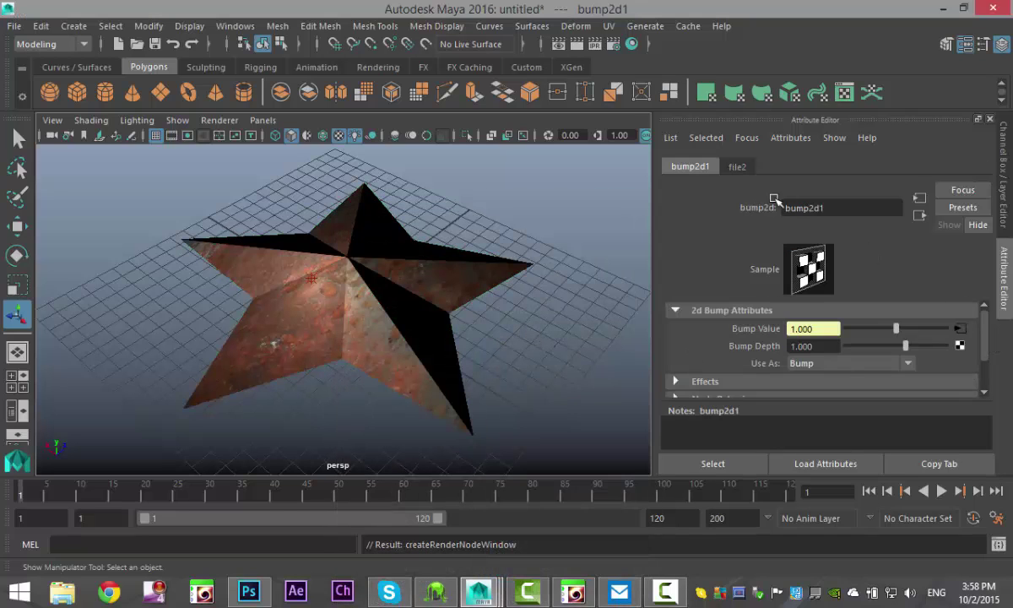
click(737, 167)
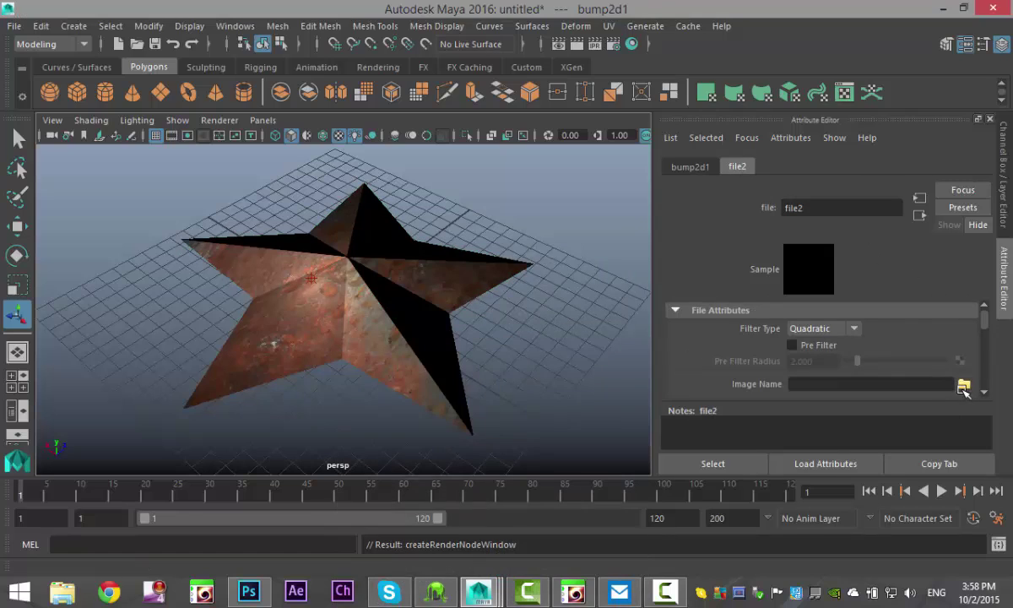
click(965, 385)
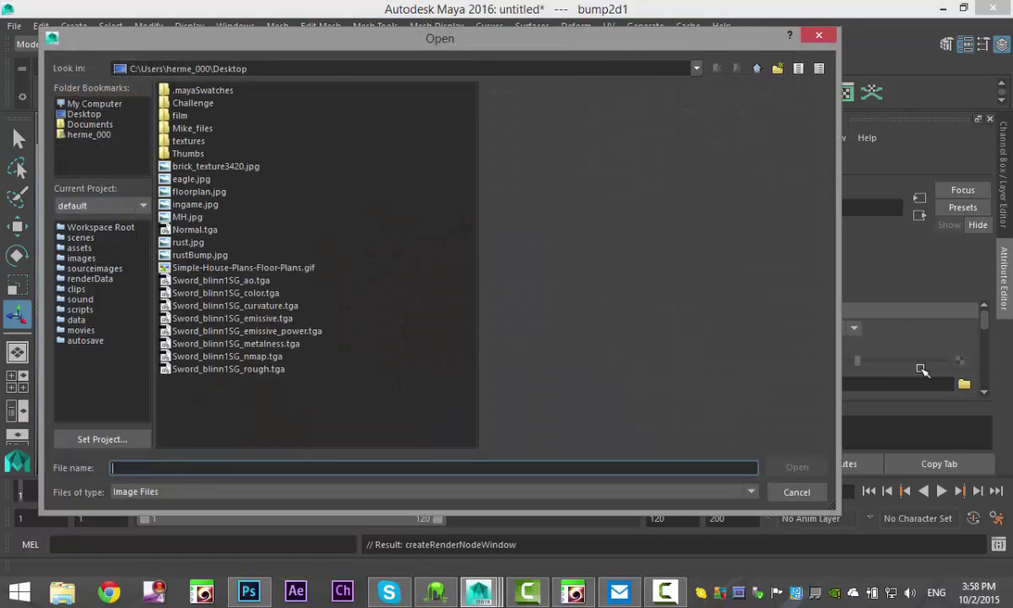
click(203, 255)
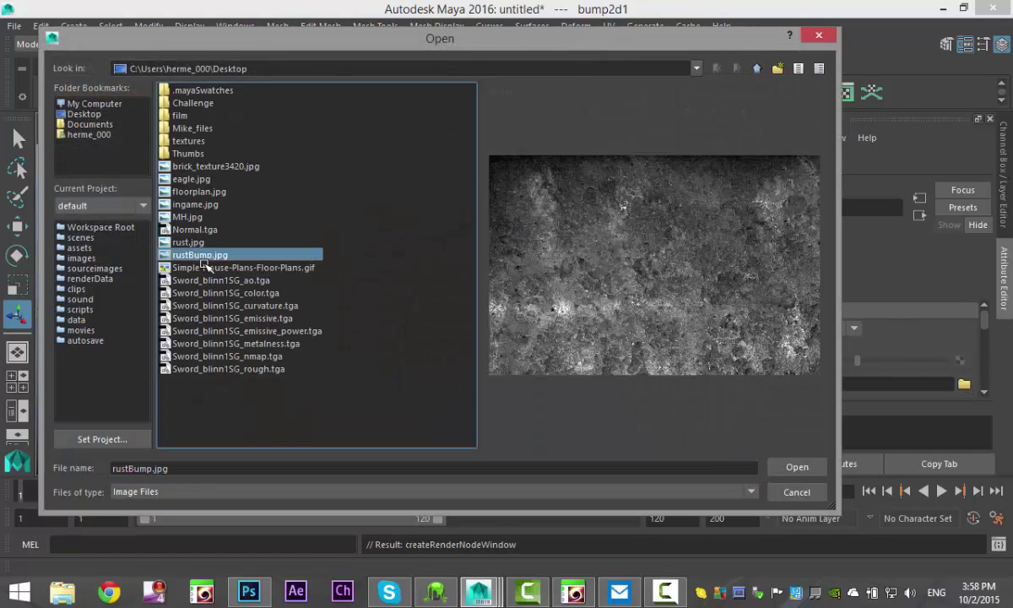
click(796, 466)
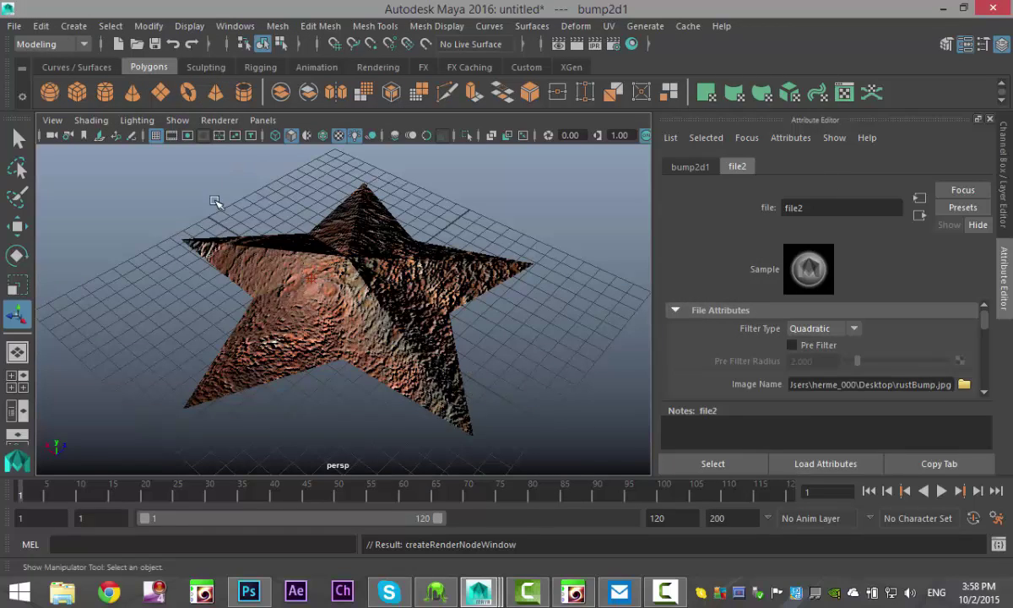
- Adjust bump2d1's Bump Depth, trying 0.15 and 0.05 before settling on 0.09
click(691, 166)
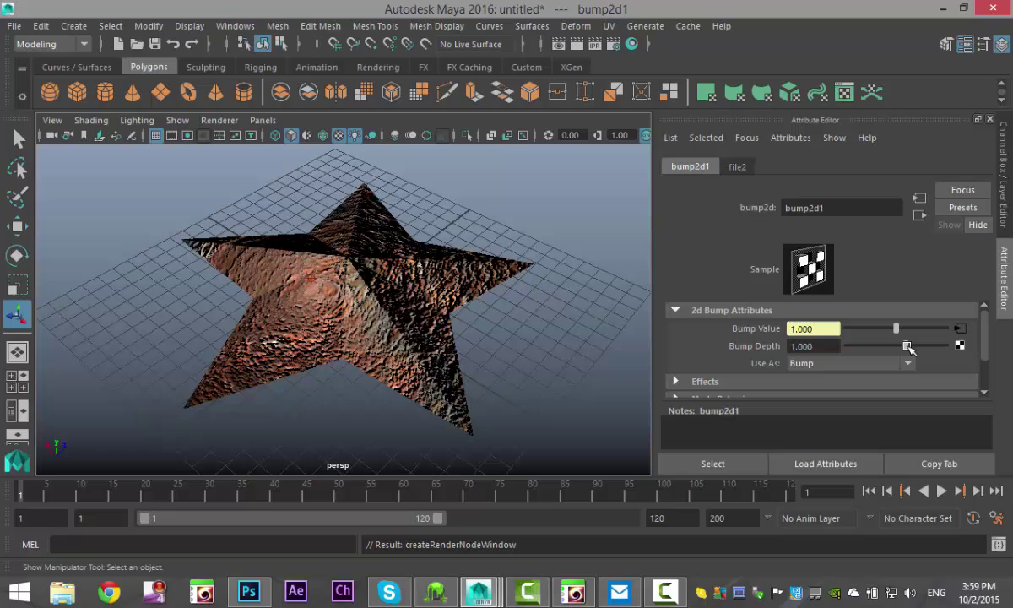
drag(909, 348, 899, 351)
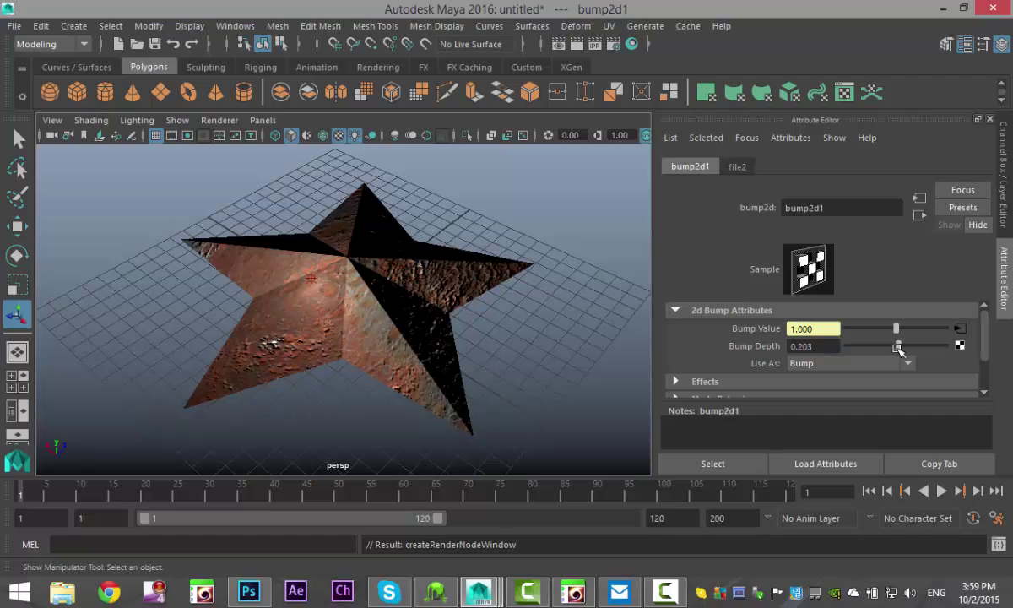
double_click(804, 347)
key(Return)
text(0.05)
key(Return)
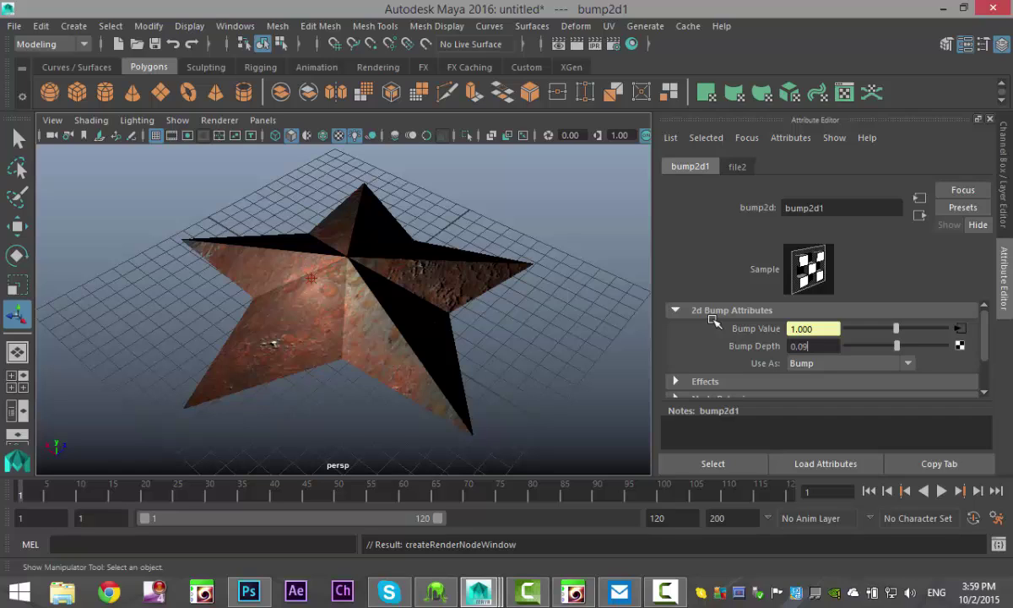
key(Return)
- Select the star and point light, delete their history and freeze transformations
click(572, 349)
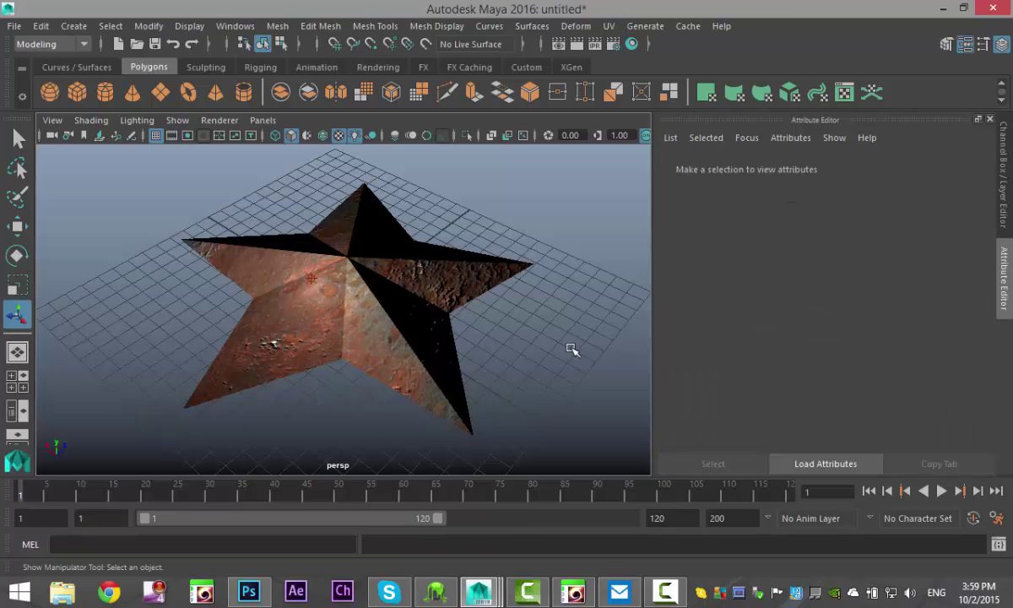
alt+drag(477, 318, 525, 335)
key(f)
drag(154, 180, 565, 437)
alt+drag(365, 381, 409, 330)
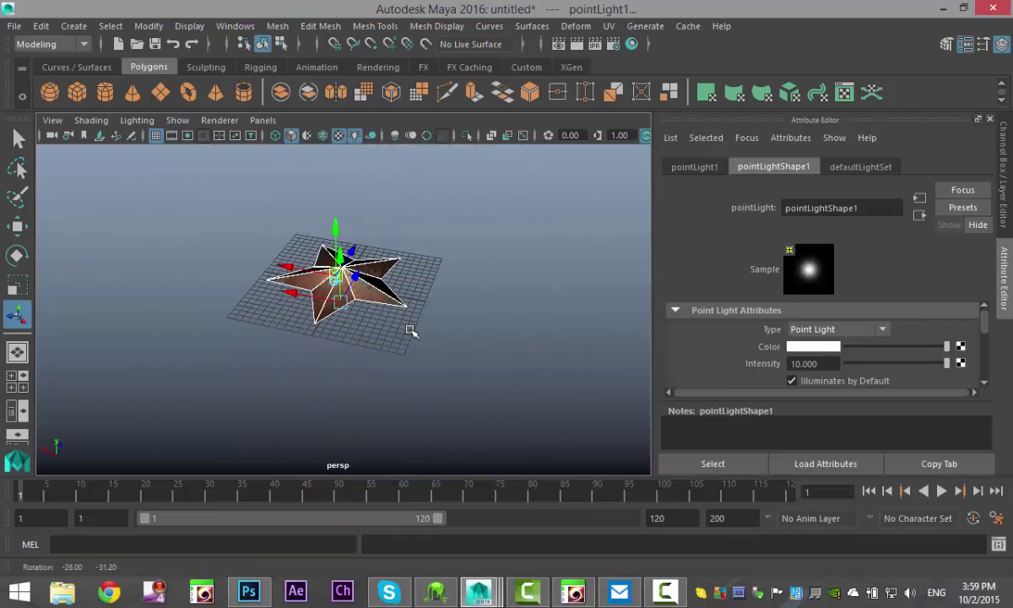
click(41, 26)
mouse_move(230, 212)
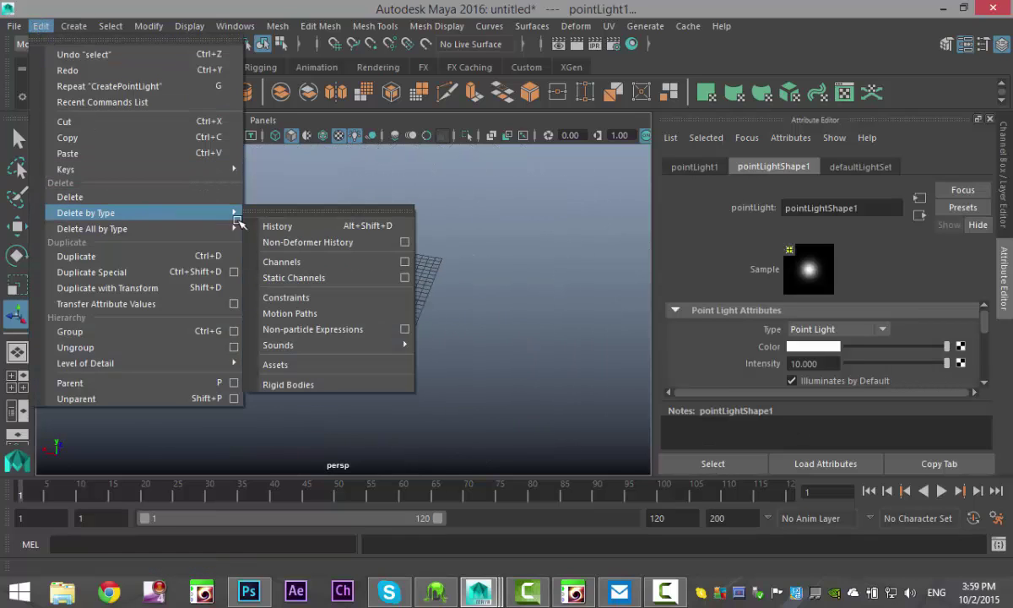
click(308, 225)
click(148, 26)
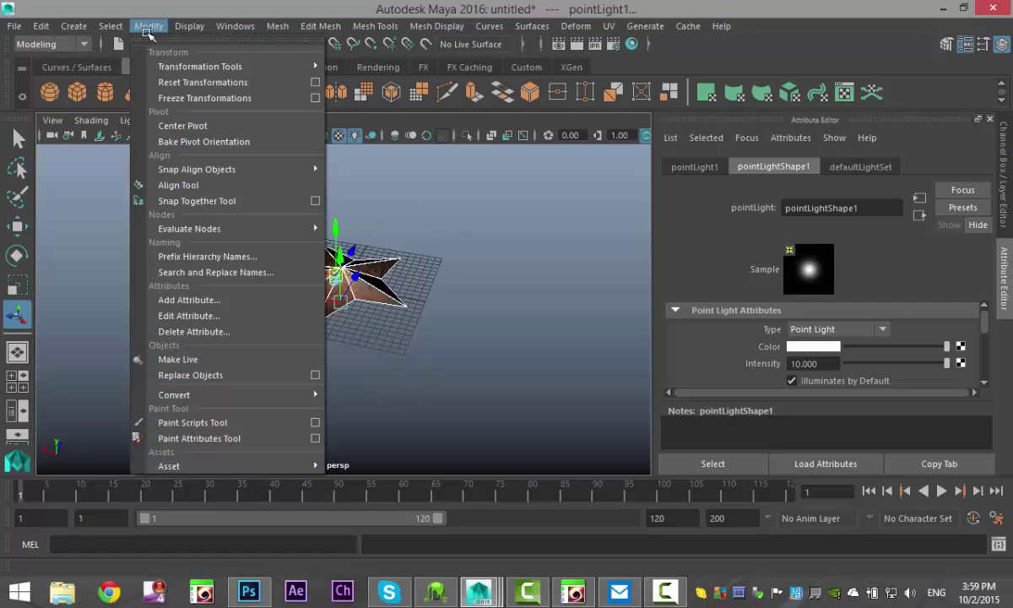
click(203, 98)
- Rotate the star upright, then lift it straight up in the maximized side view
alt+drag(452, 354, 393, 351)
key(e)
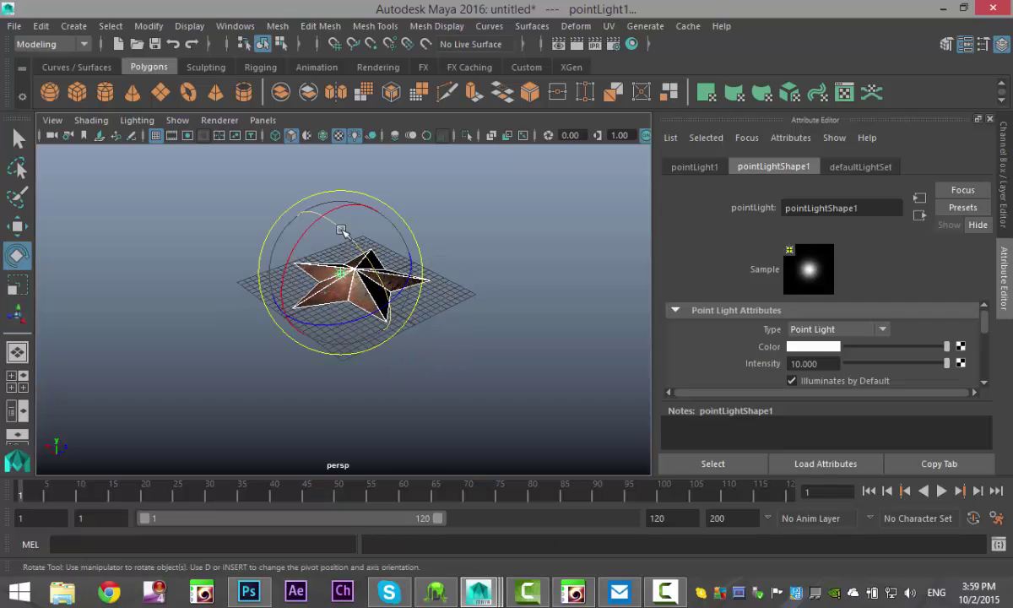
drag(339, 226, 286, 377)
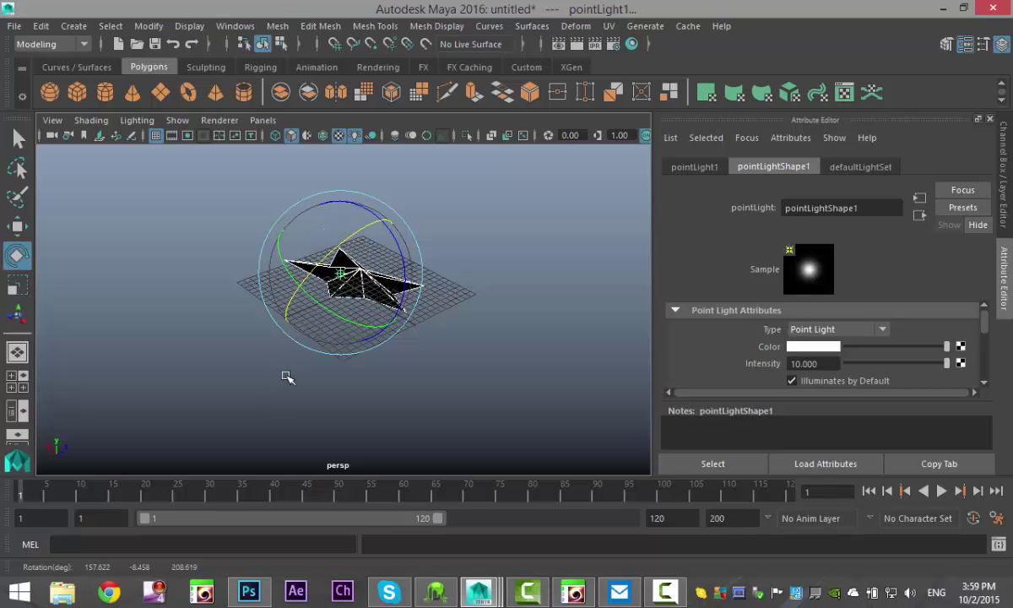
click(11, 358)
key(space)
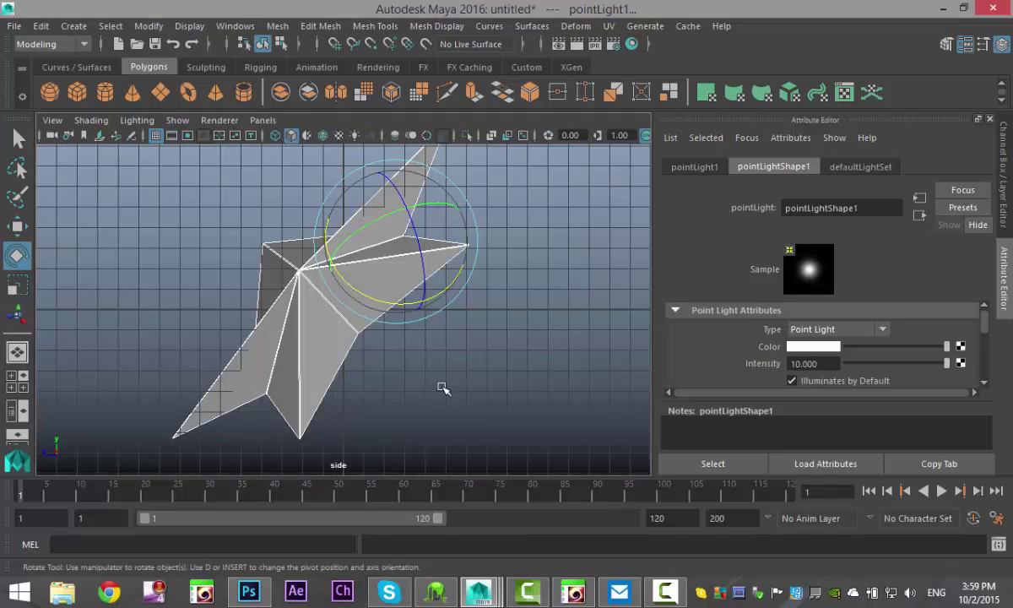
key(w)
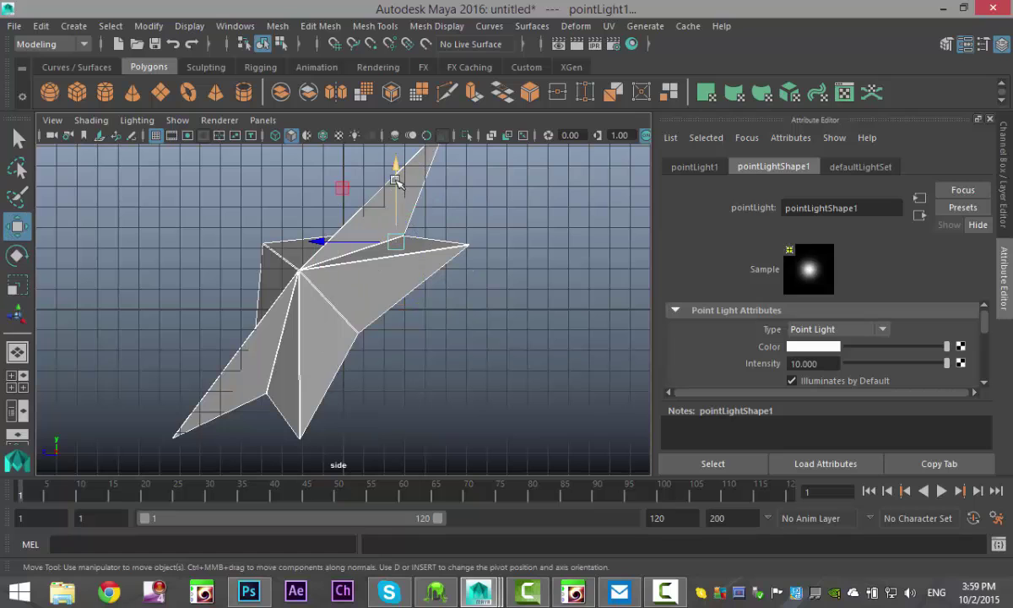
drag(396, 182, 413, 39)
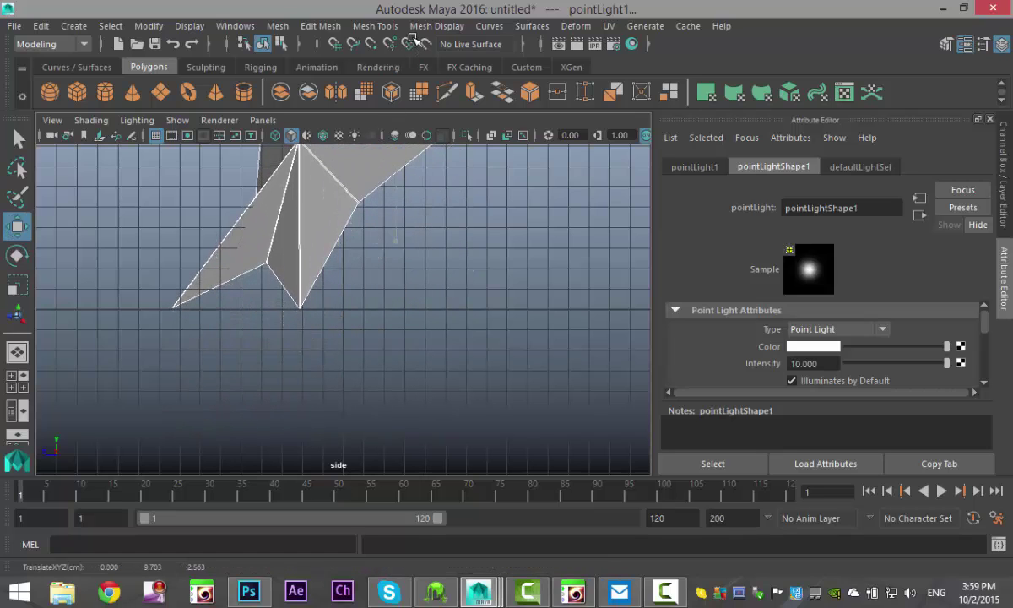
- Return to the perspective view and orbit to see the star's textured face
click(16, 358)
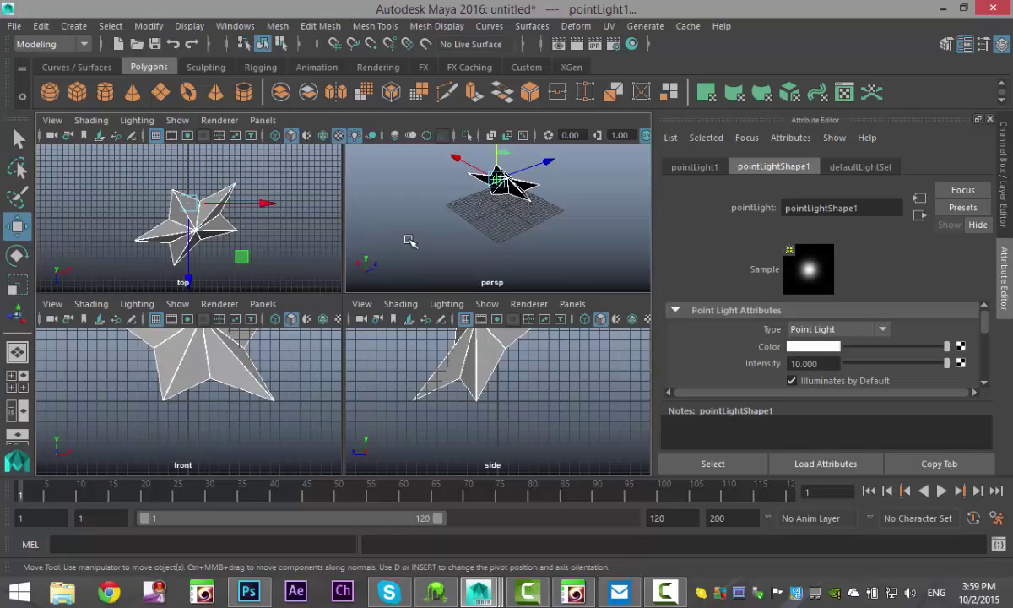
key(space)
alt+drag(410, 272, 143, 292)
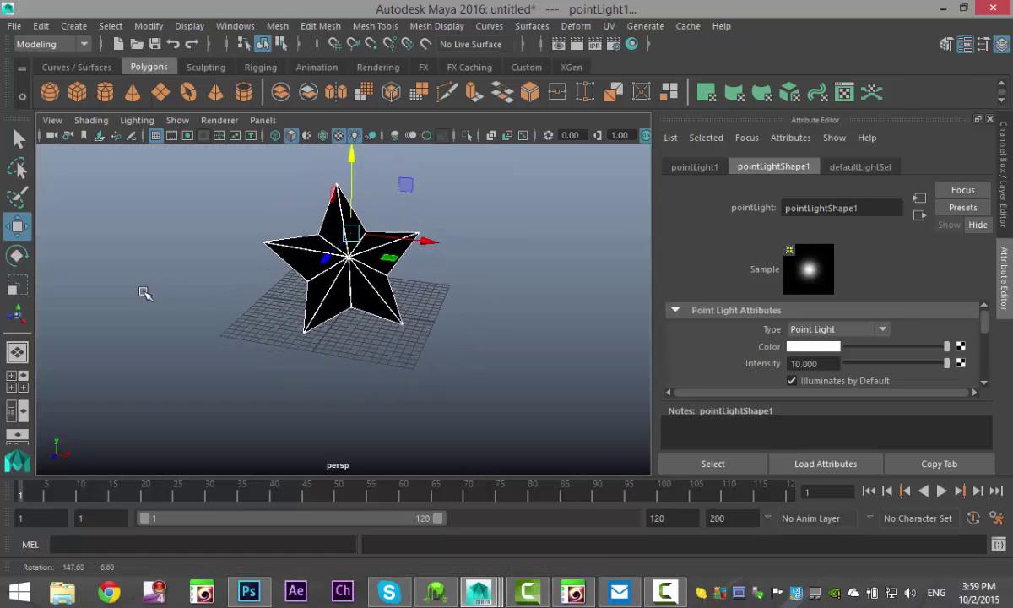
click(477, 380)
alt+drag(477, 380, 275, 327)
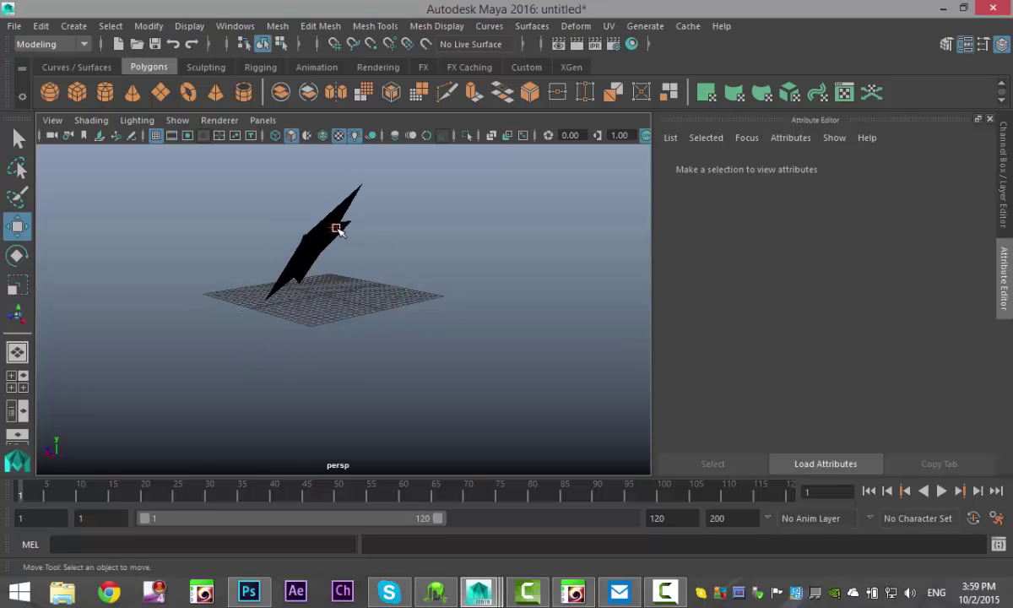
click(336, 228)
alt+drag(291, 220, 444, 314)
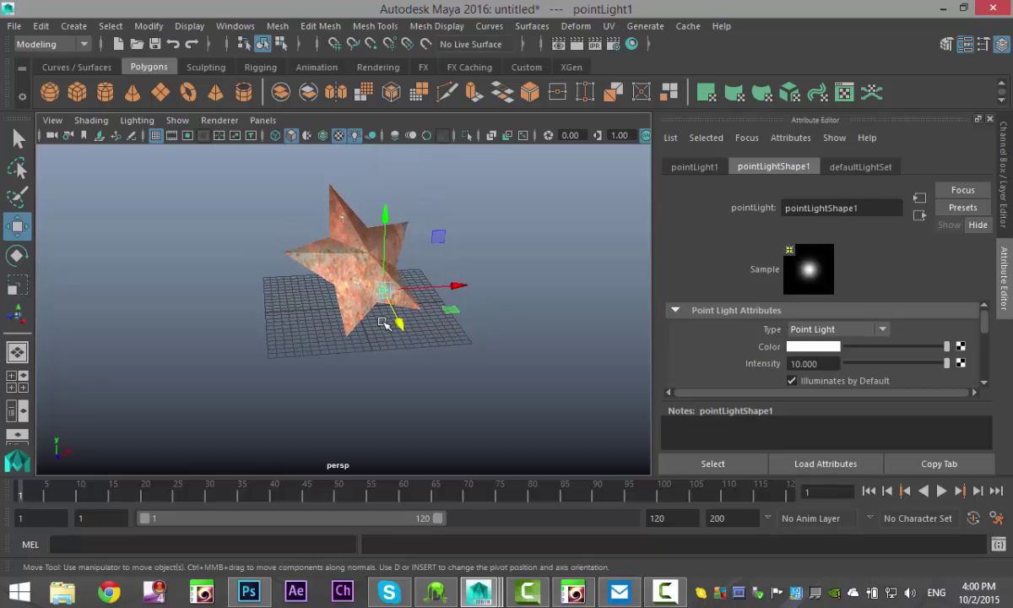
scroll(444, 314, down, 3)
- Draw a large polygon plane under the star and set its Translate X and Z to 0
click(163, 94)
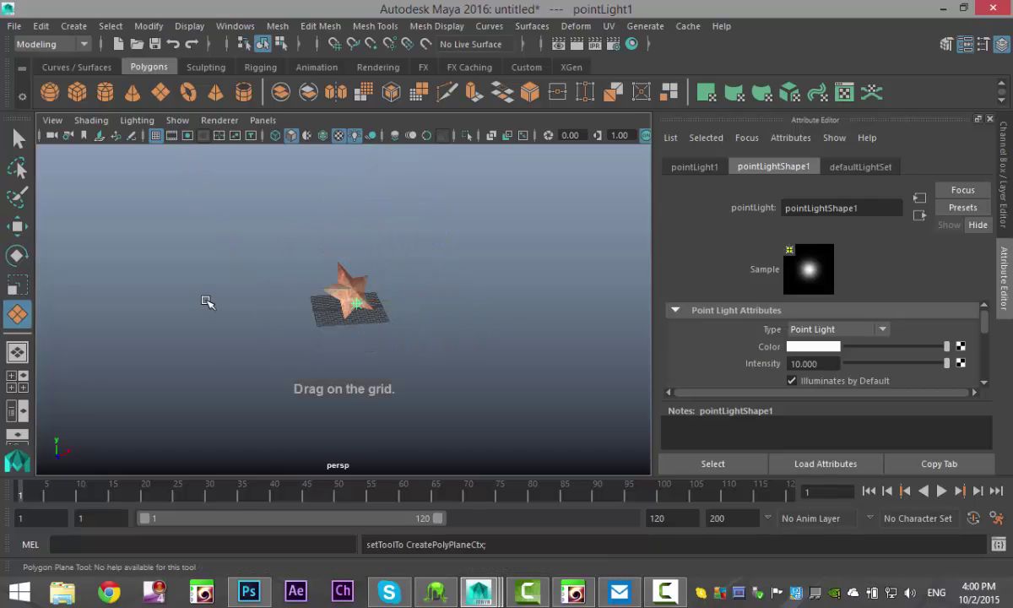
drag(223, 369, 509, 241)
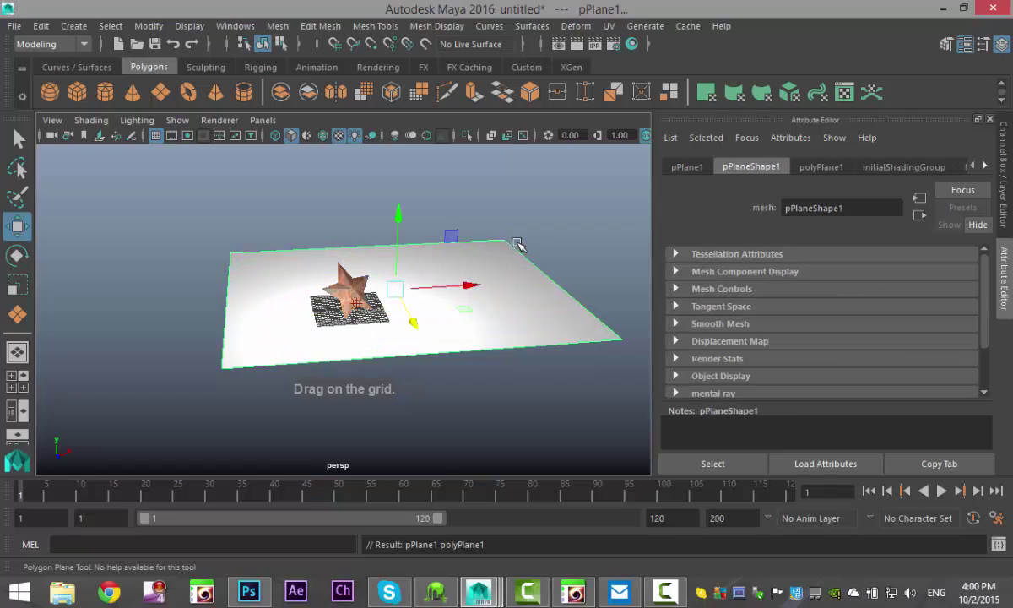
click(688, 167)
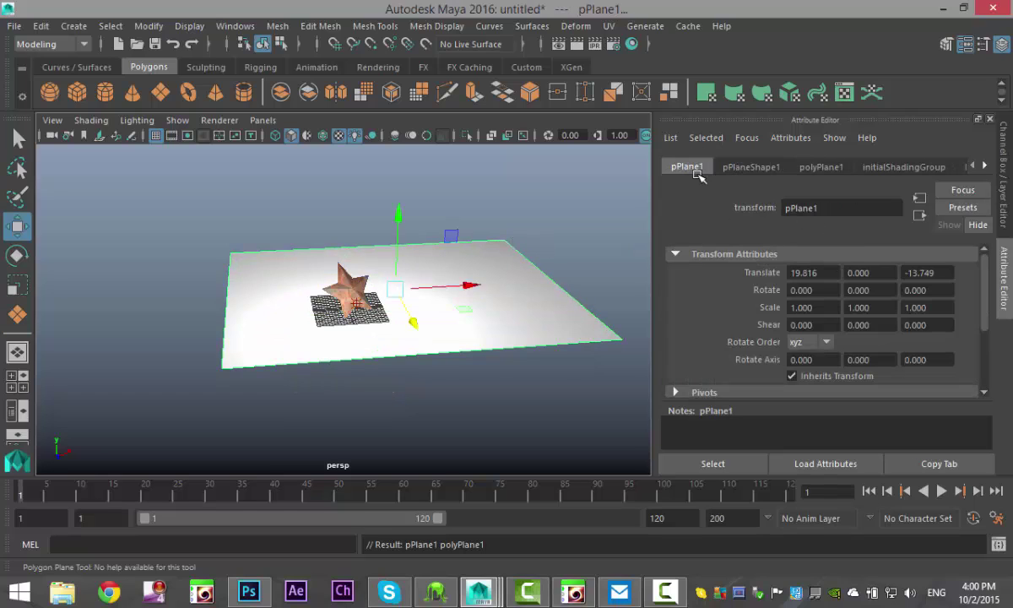
drag(830, 277, 716, 289)
text(0)
drag(947, 274, 878, 275)
text(0)
key(Return)
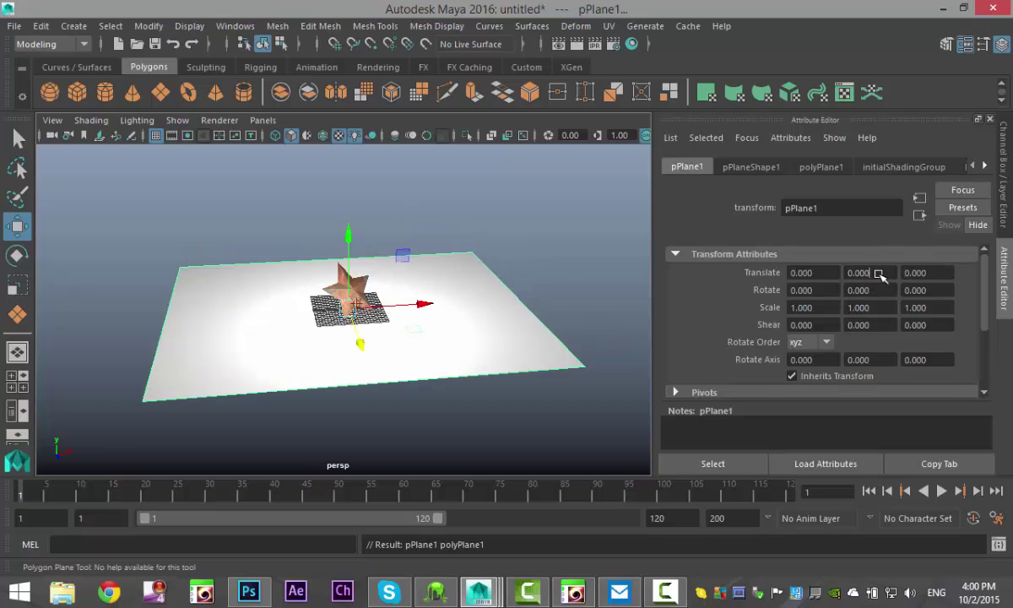
right_drag(427, 239, 448, 99)
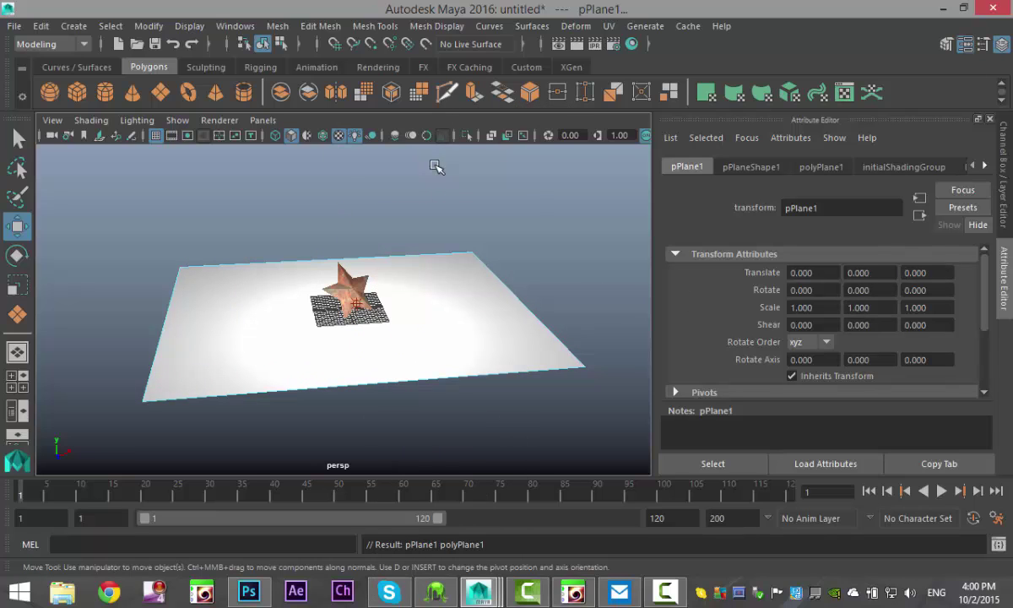
- Extrude the plane's far edge and pull it straight up into a tall back wall
click(439, 253)
click(321, 26)
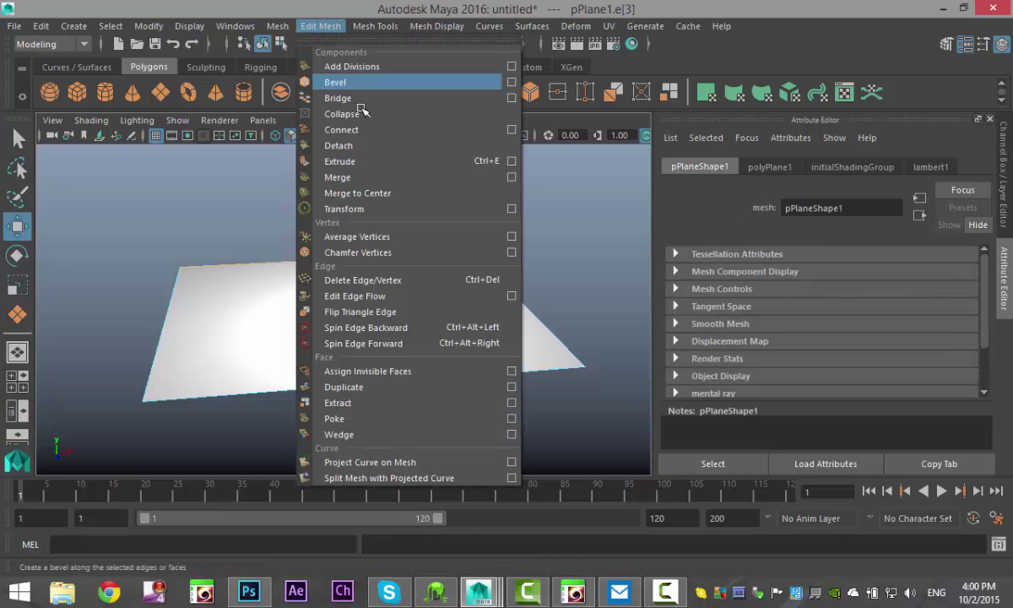
click(362, 161)
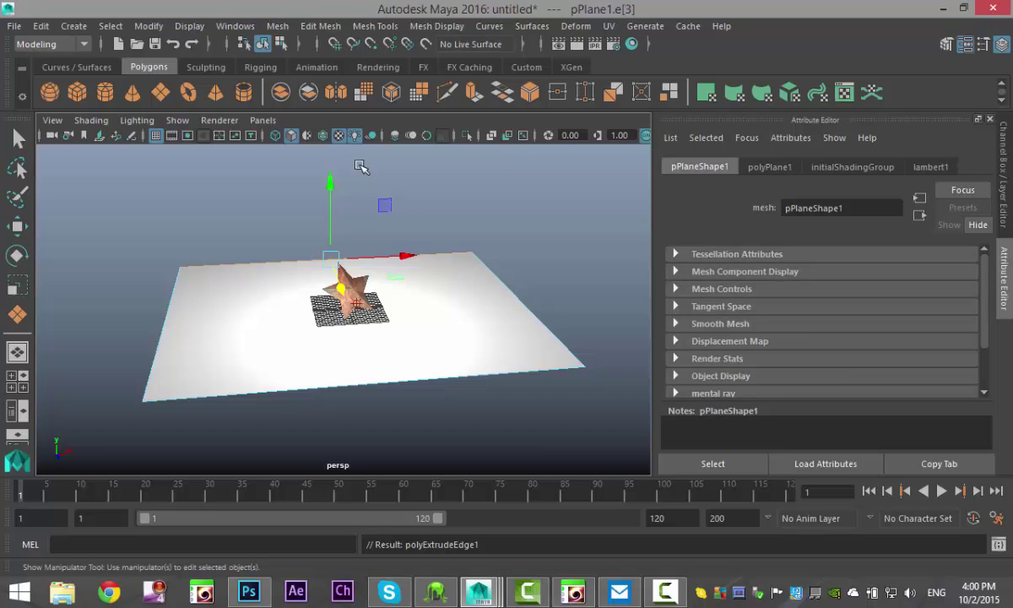
key(w)
drag(330, 222, 309, 92)
- Bevel the floor-wall corner with 10 segments into a smooth curve, then return to Object Mode
click(254, 258)
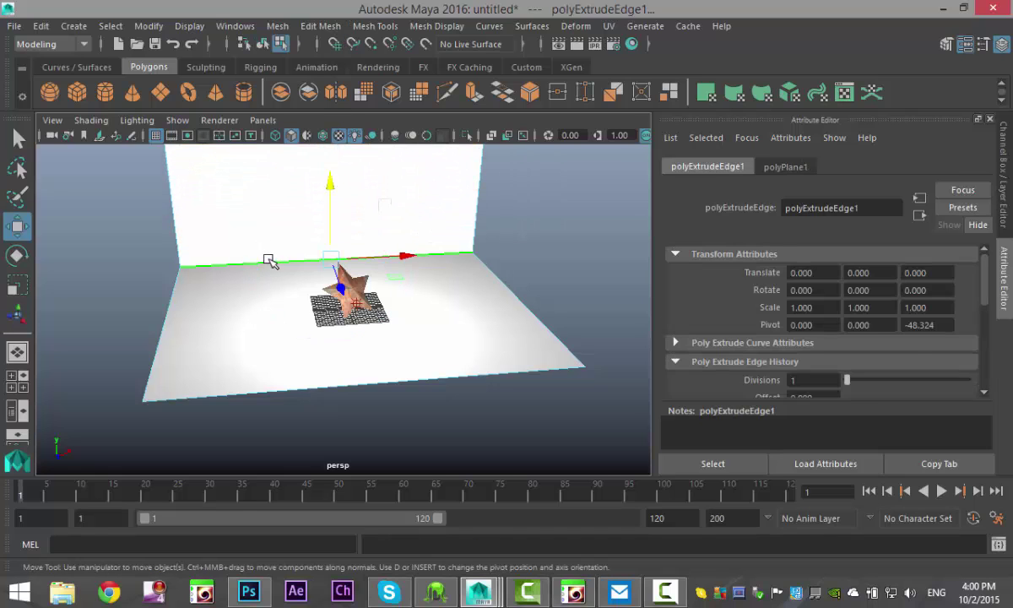
click(321, 26)
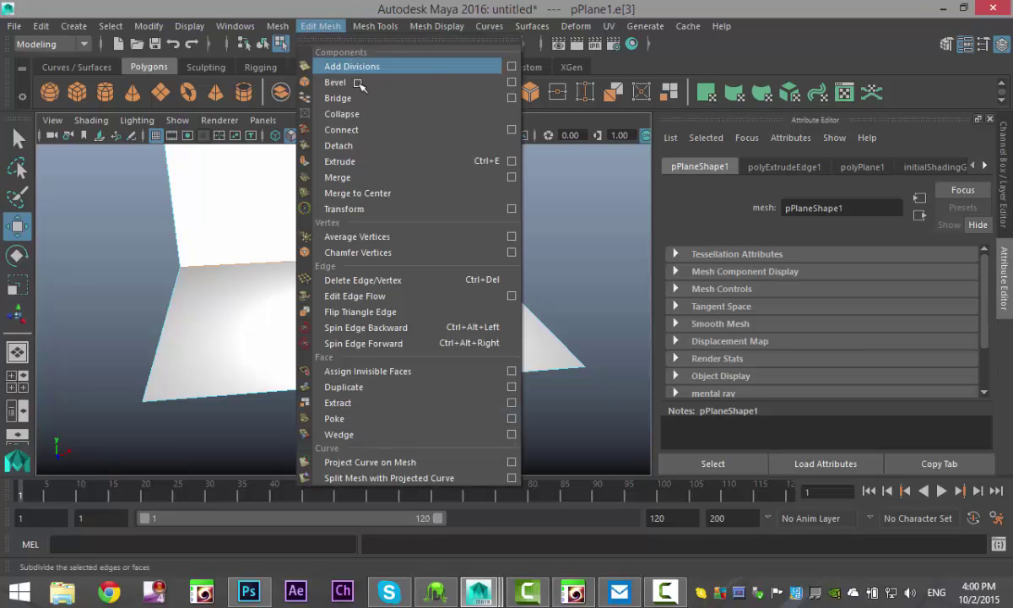
click(353, 80)
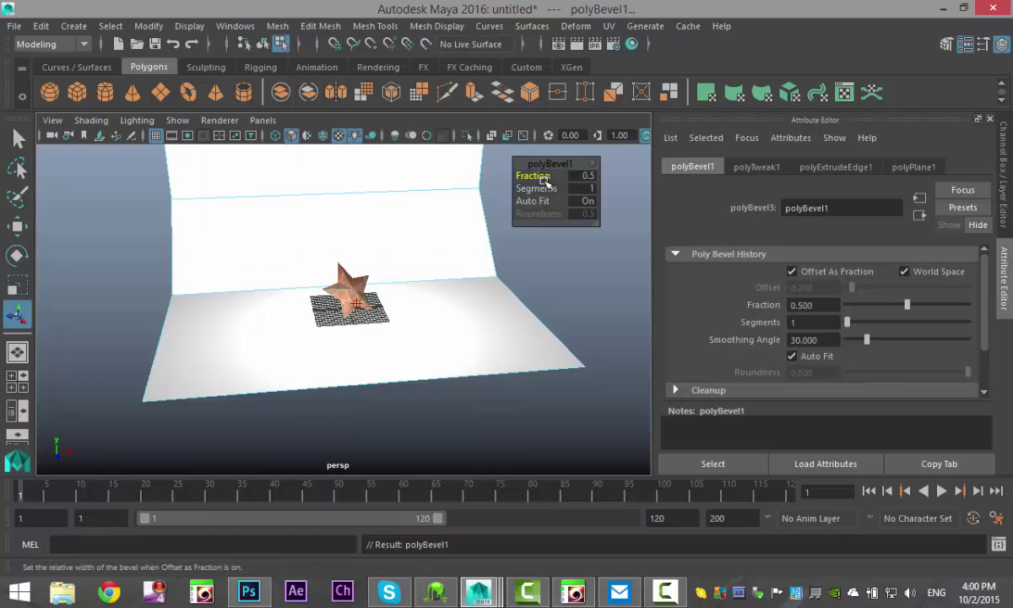
drag(535, 190, 602, 197)
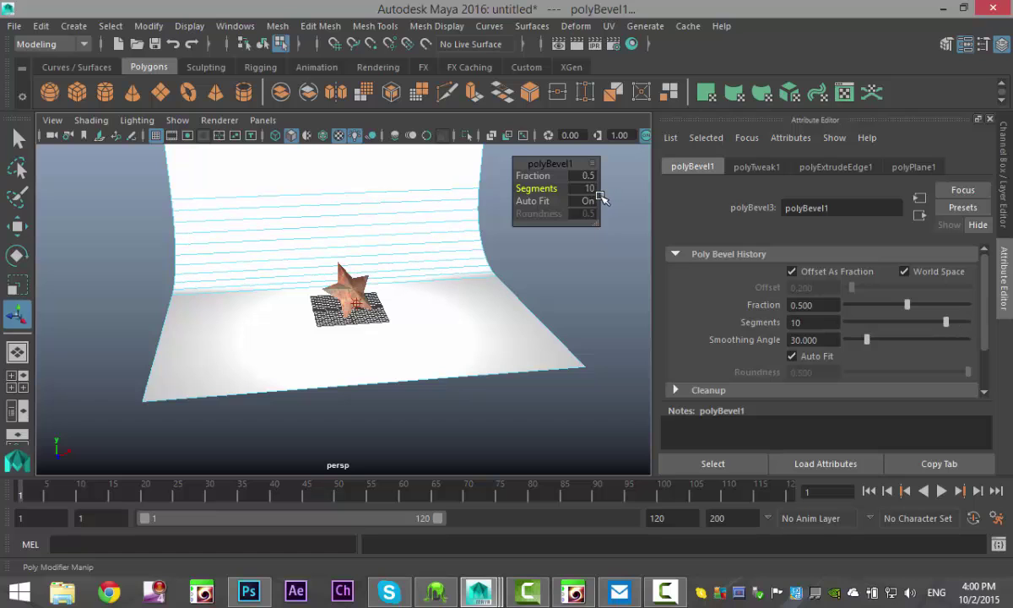
alt+drag(380, 335, 547, 290)
click(549, 300)
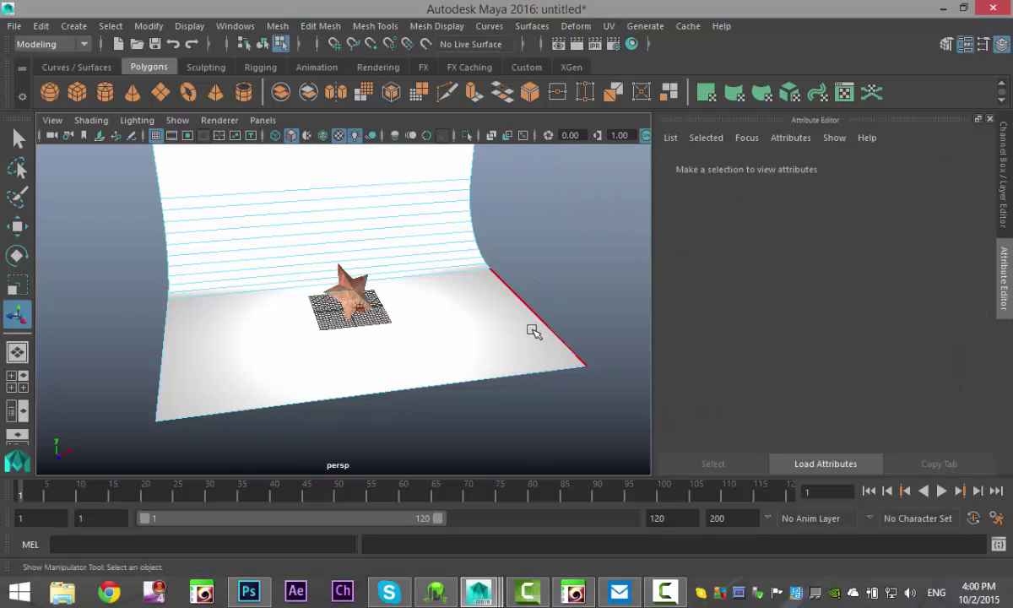
right_drag(489, 323, 578, 110)
click(478, 328)
- Assign a new Phong E material to pPlane1 and raise its Color to pure white
right_click(478, 325)
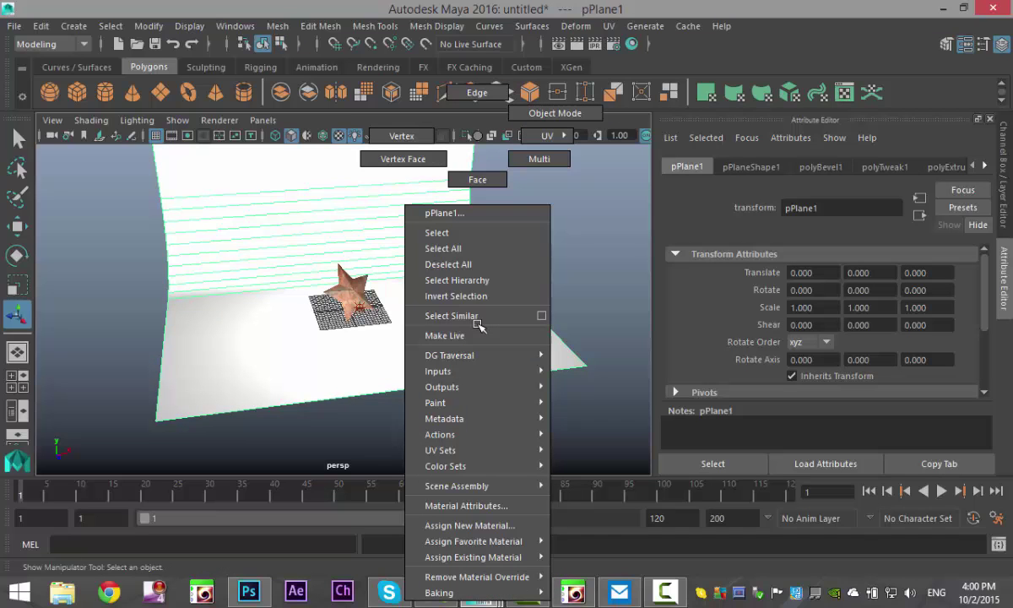
click(478, 524)
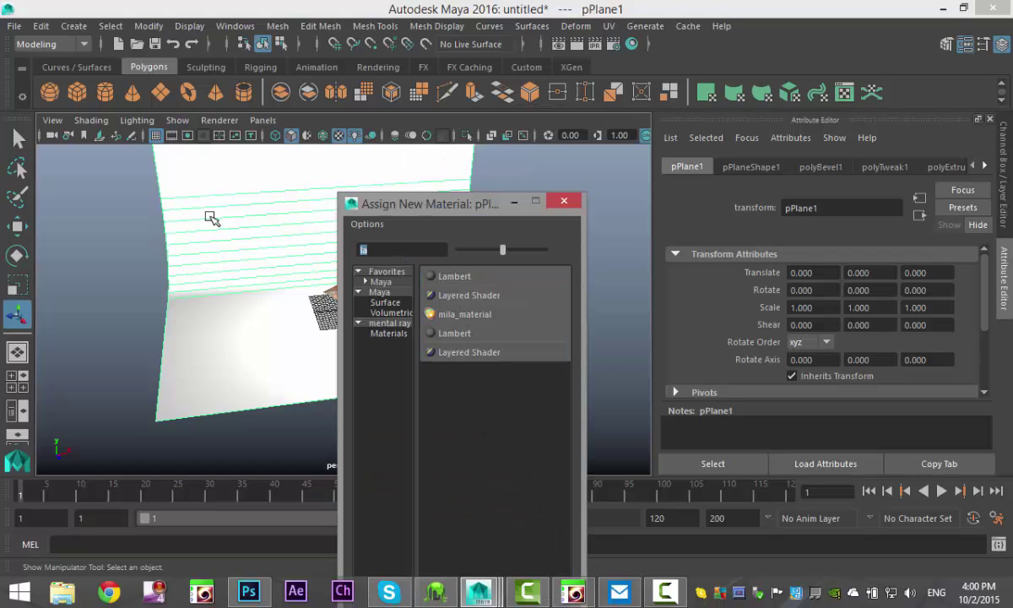
text(ph)
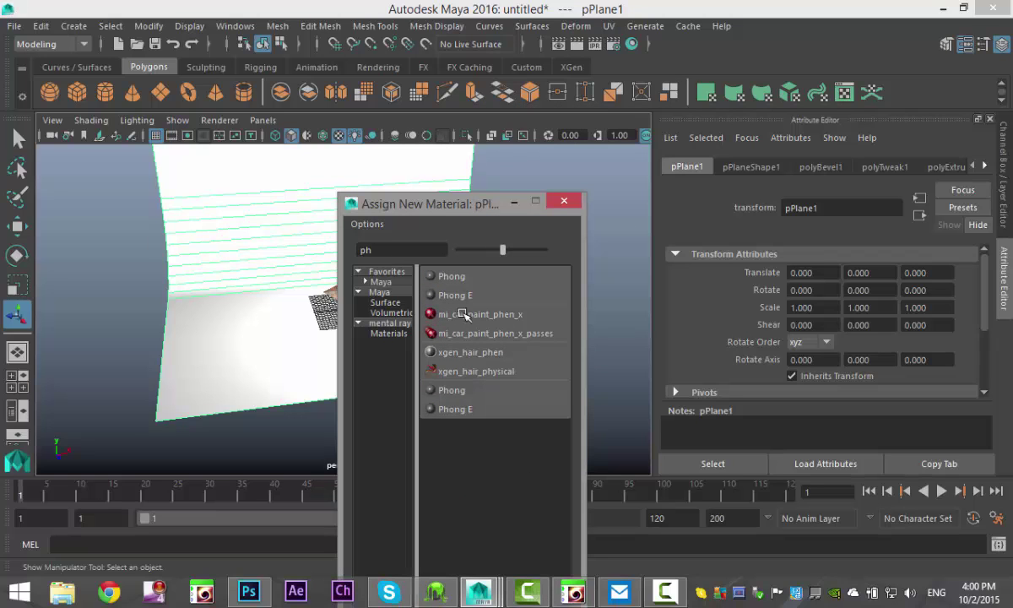
click(444, 293)
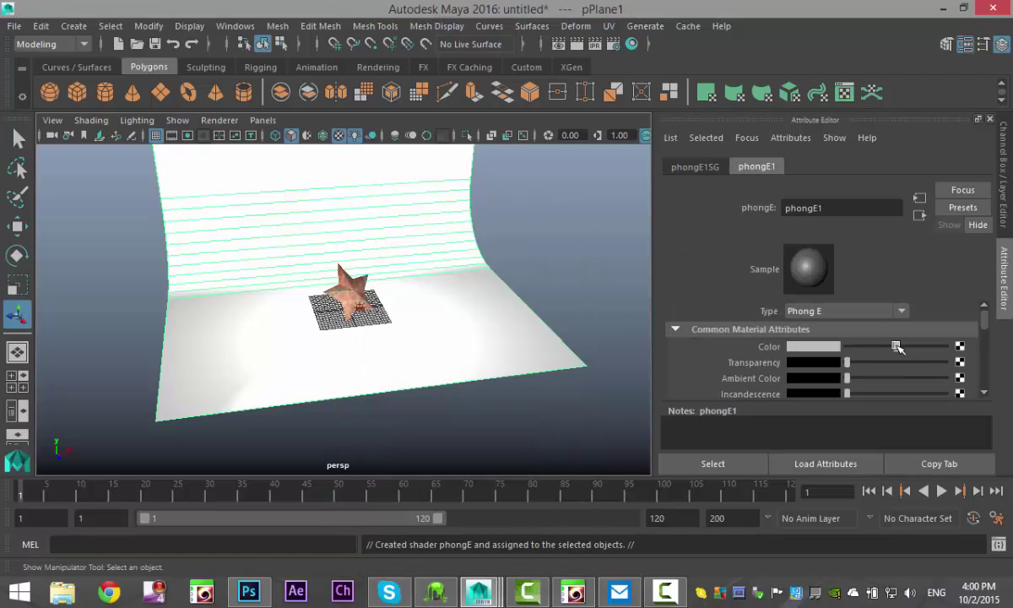
drag(897, 347, 965, 347)
scroll(418, 329, up, 2)
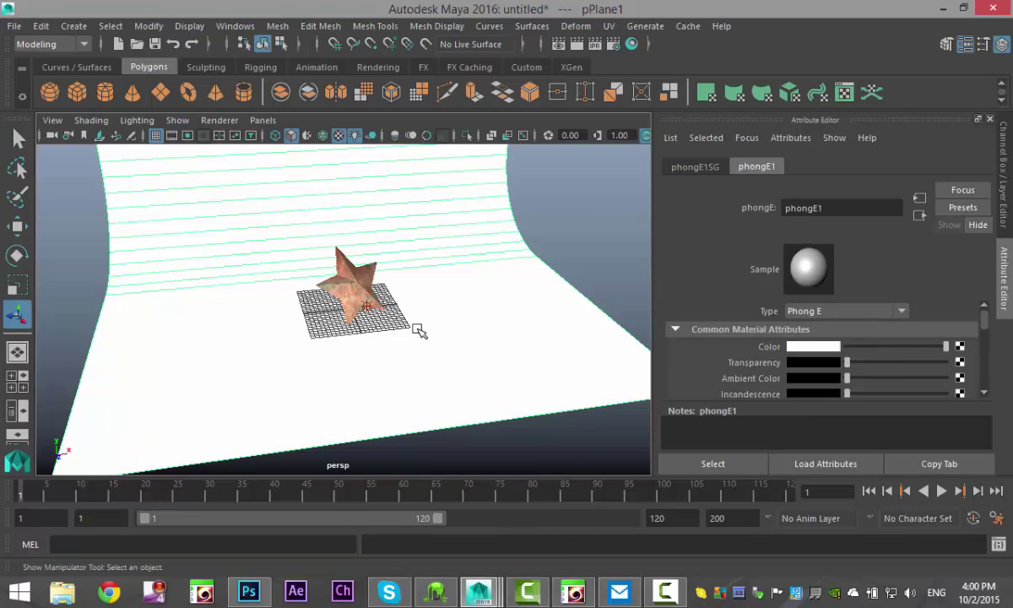
alt+drag(416, 347, 268, 311)
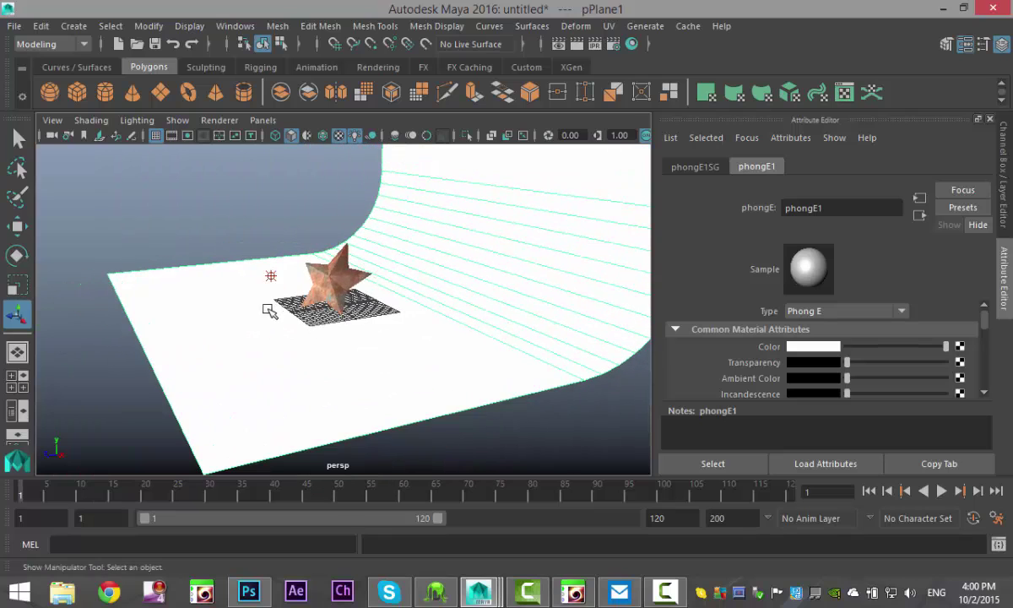
click(272, 278)
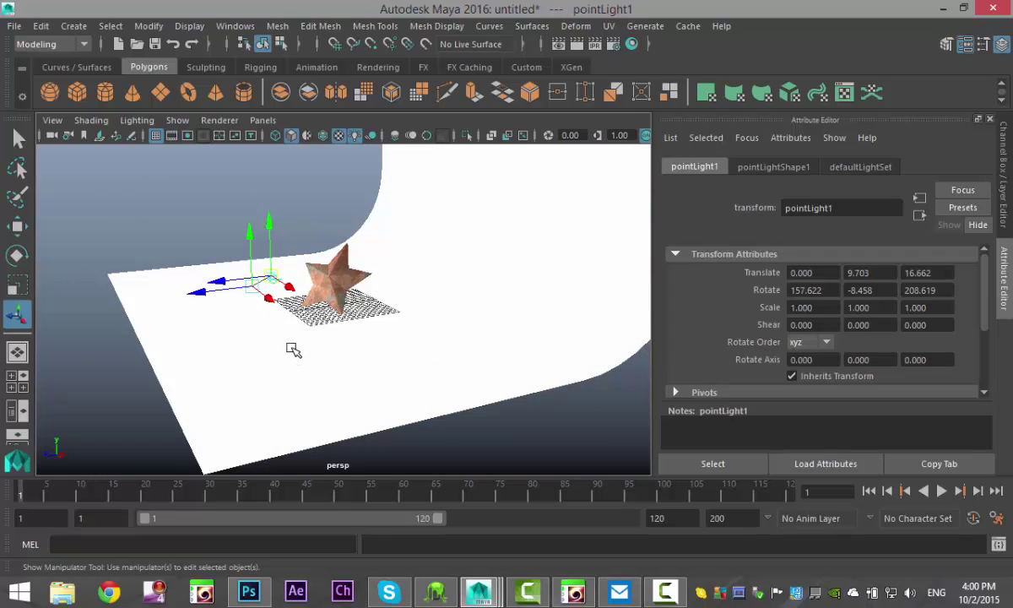
- Delete the point light and create an area light in its place
key(Delete)
alt+drag(274, 364, 380, 375)
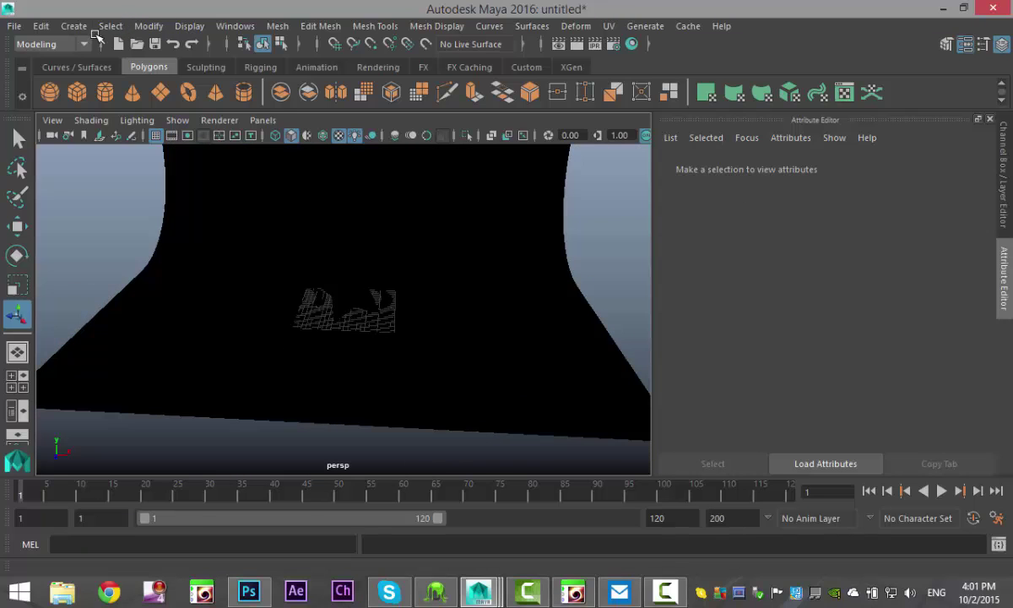
click(73, 26)
mouse_move(127, 121)
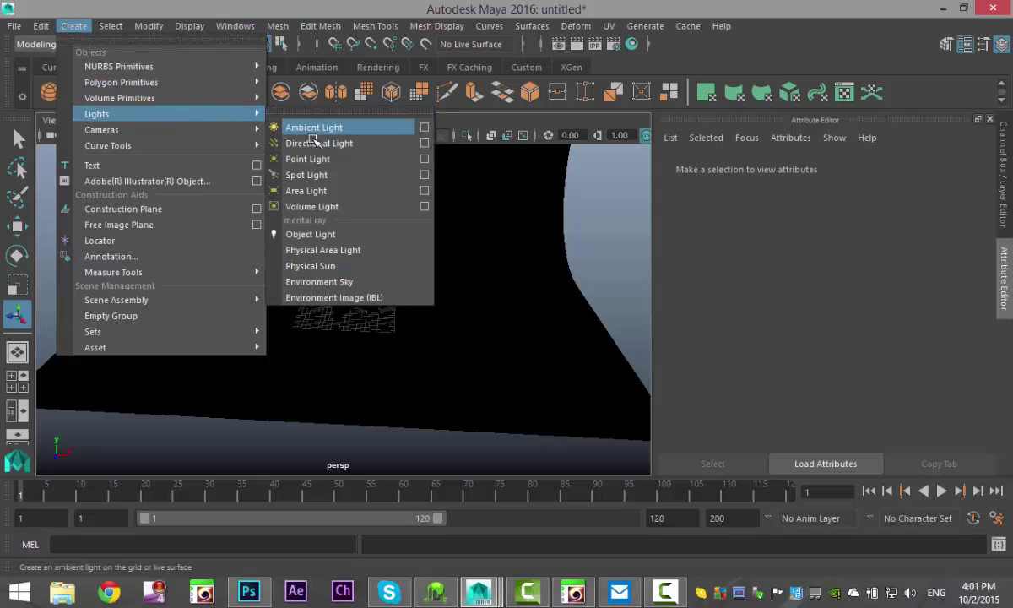
click(334, 192)
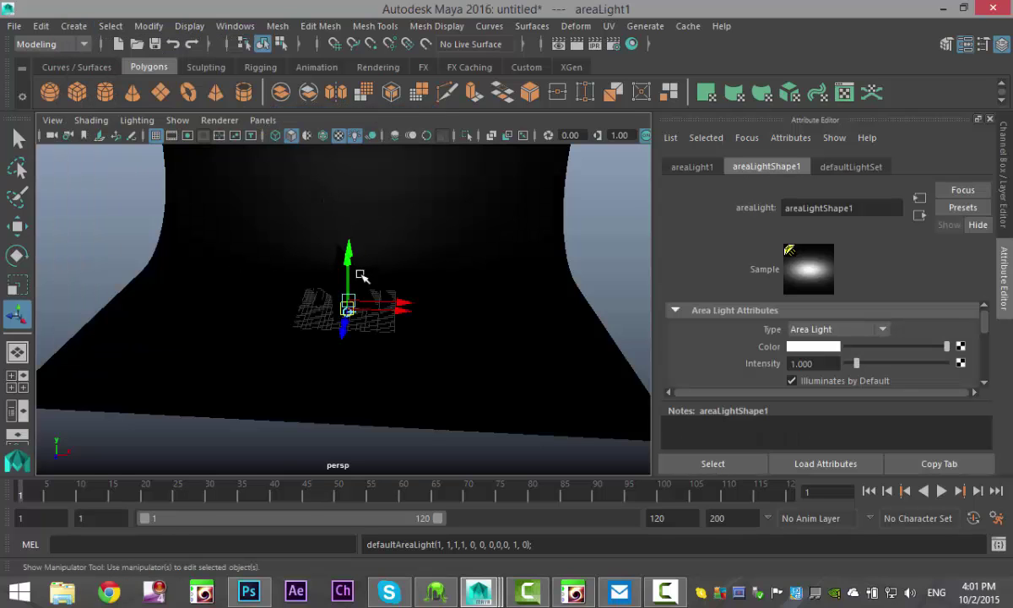
- Move the area light left of the star and up, aiming it down onto the star
alt+drag(361, 276, 256, 344)
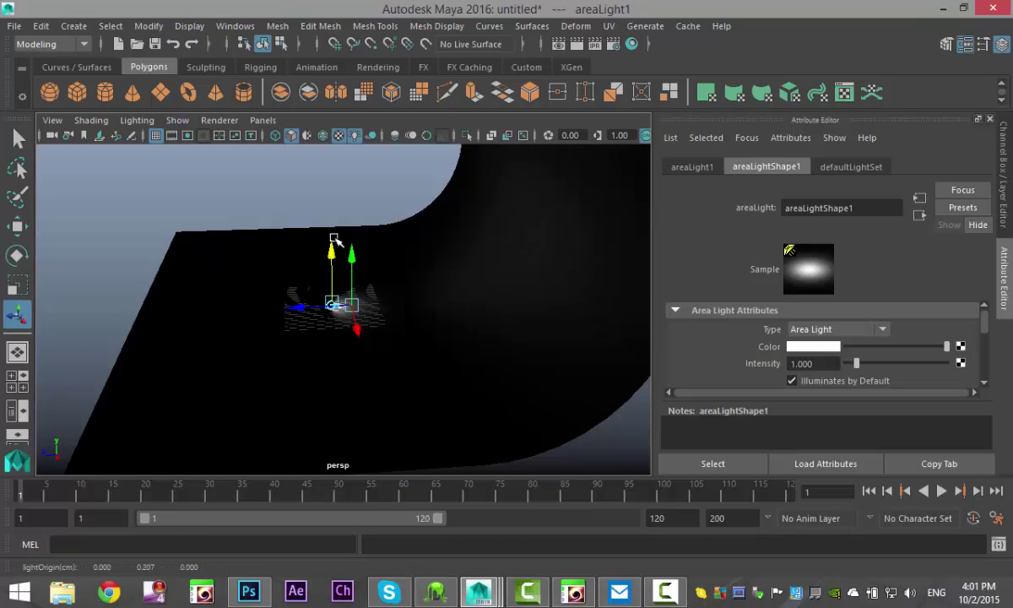
drag(334, 239, 85, 213)
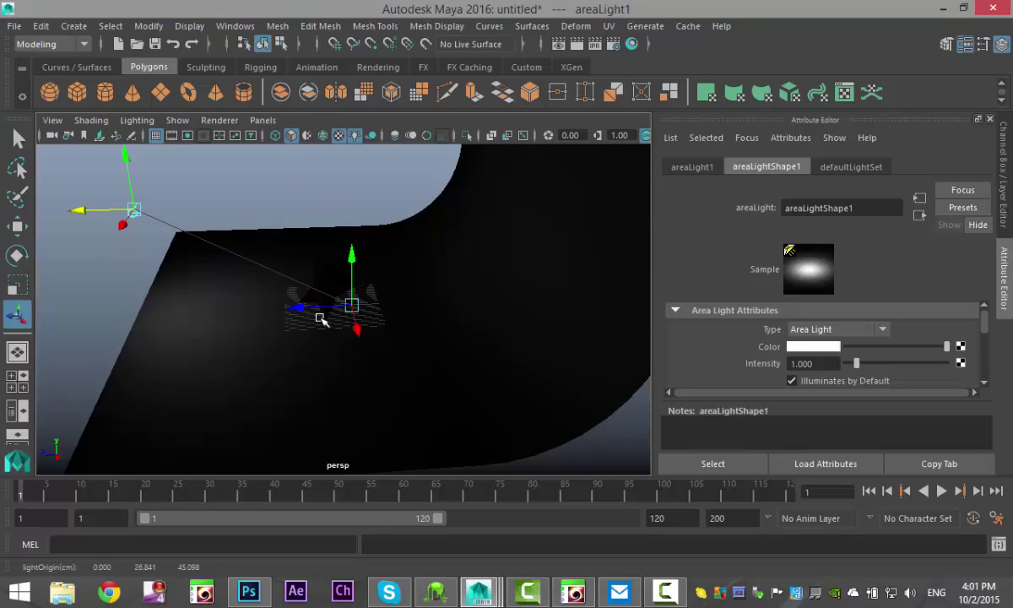
drag(302, 307, 405, 375)
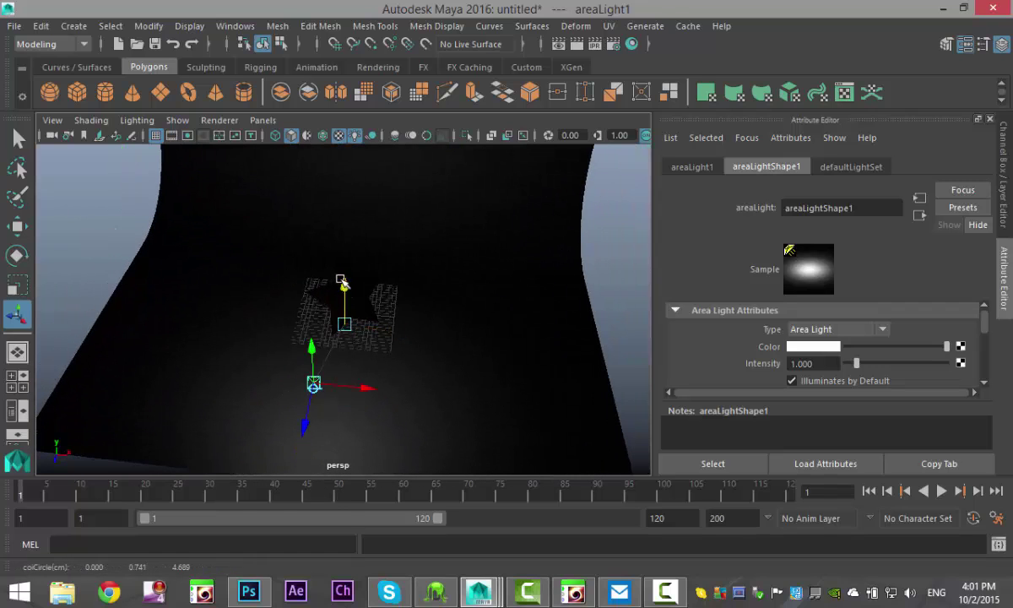
drag(342, 283, 340, 253)
alt+drag(404, 332, 347, 366)
alt+drag(413, 374, 358, 353)
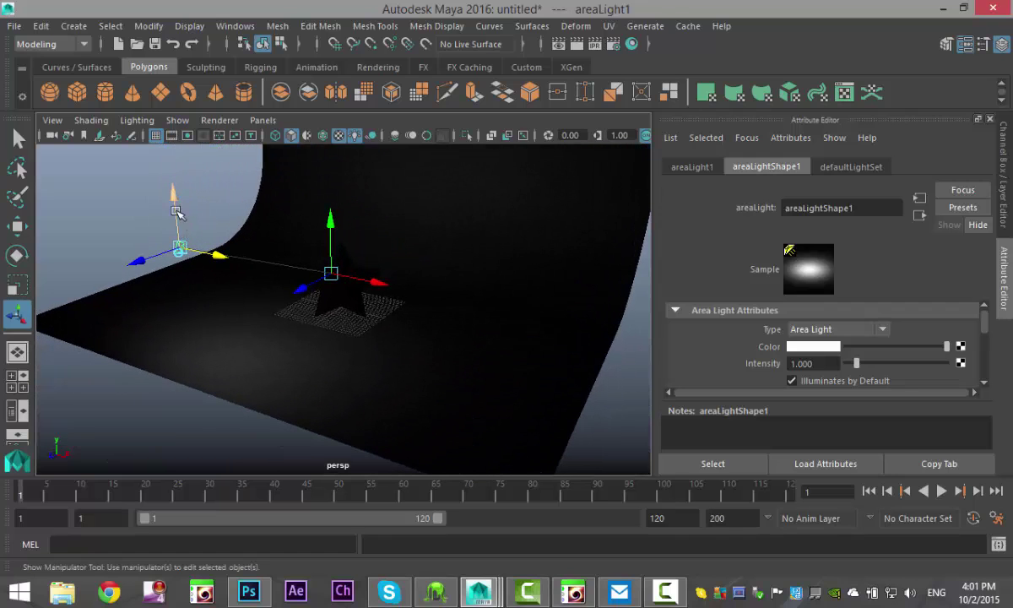
drag(176, 211, 177, 219)
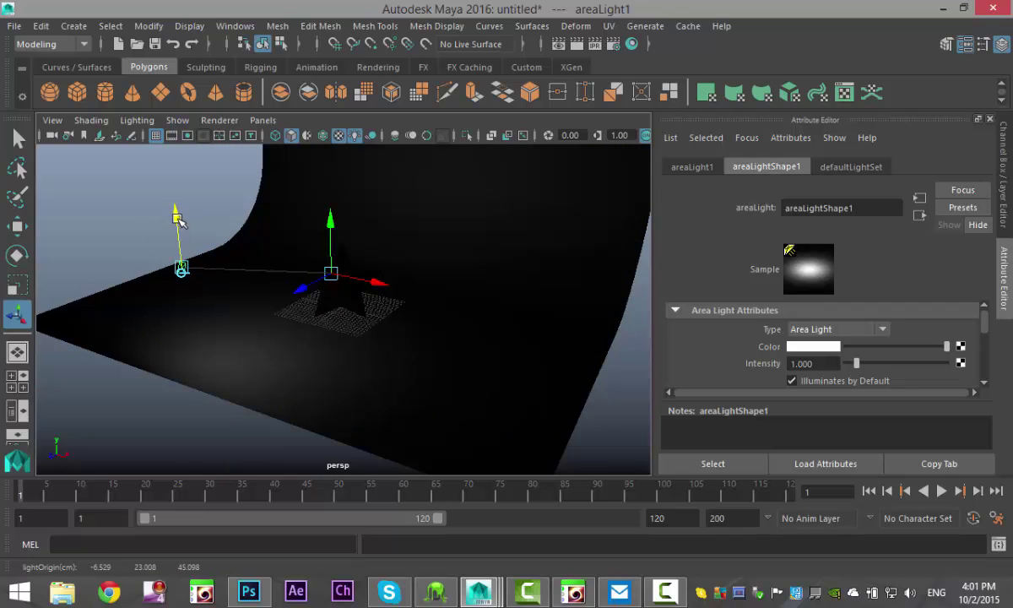
mouse_move(267, 300)
alt+mouse_down()
mouse_move(267, 328)
mouse_move(253, 317)
mouse_move(261, 319)
alt+mouse_up()
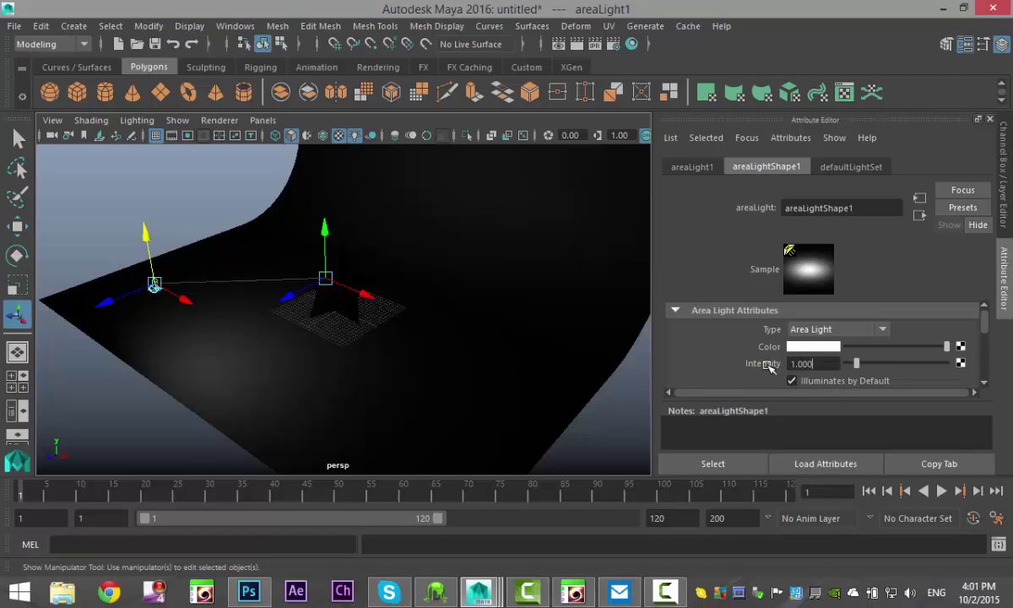
- Set areaLight1's Intensity to 20 in the Area Light Attributes
click(798, 364)
key(Return)
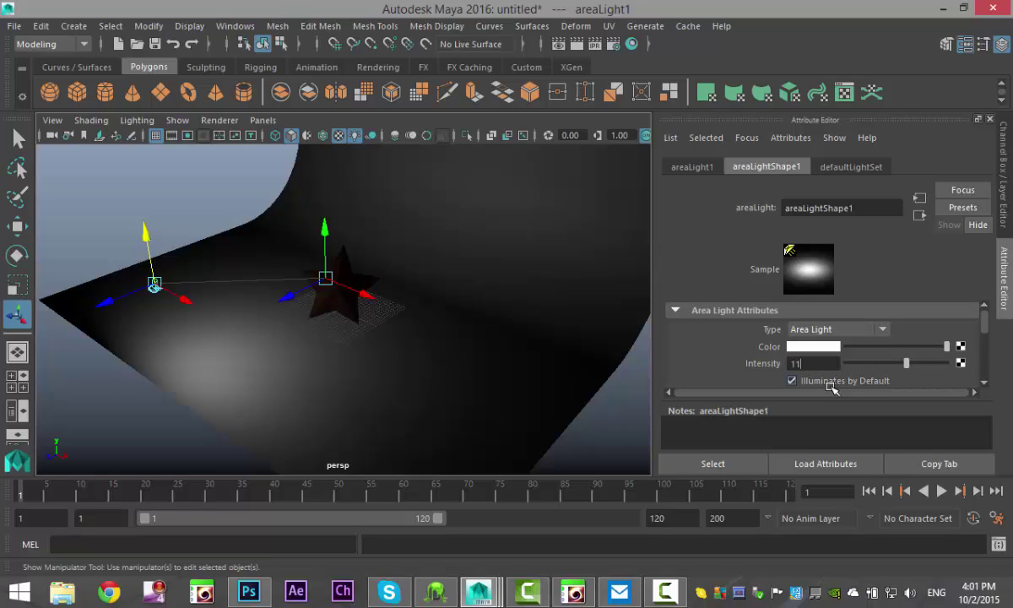
key(Return)
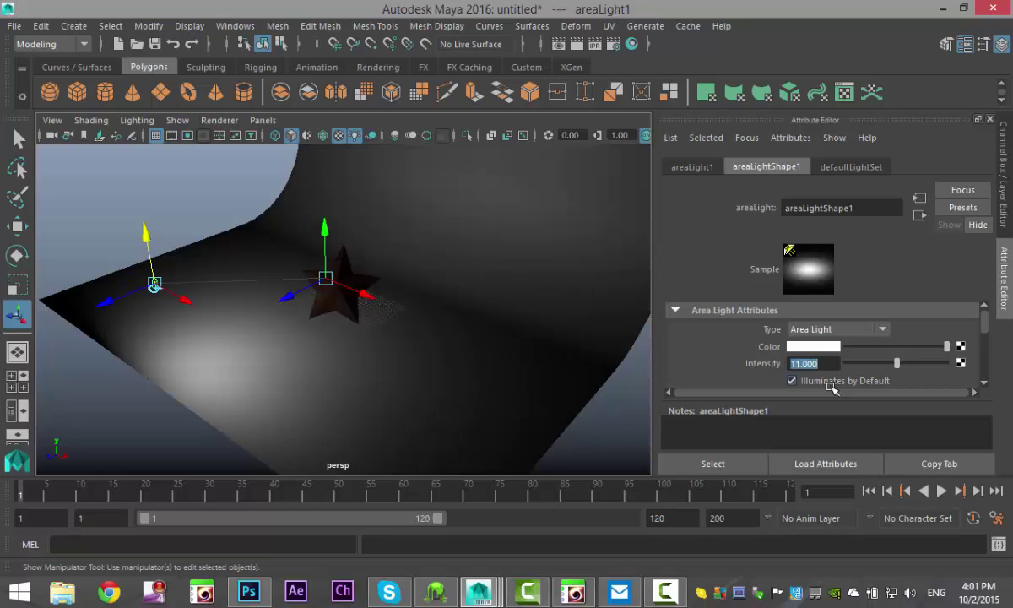
text(20)
key(Return)
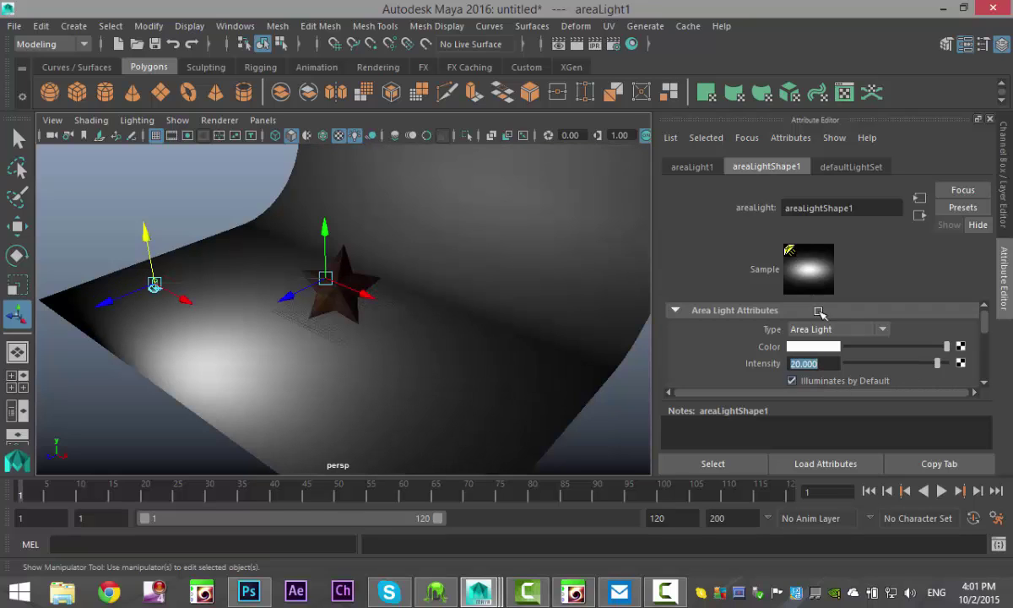
scroll(507, 414, up, 4)
alt+drag(344, 392, 378, 389)
scroll(382, 396, down, 3)
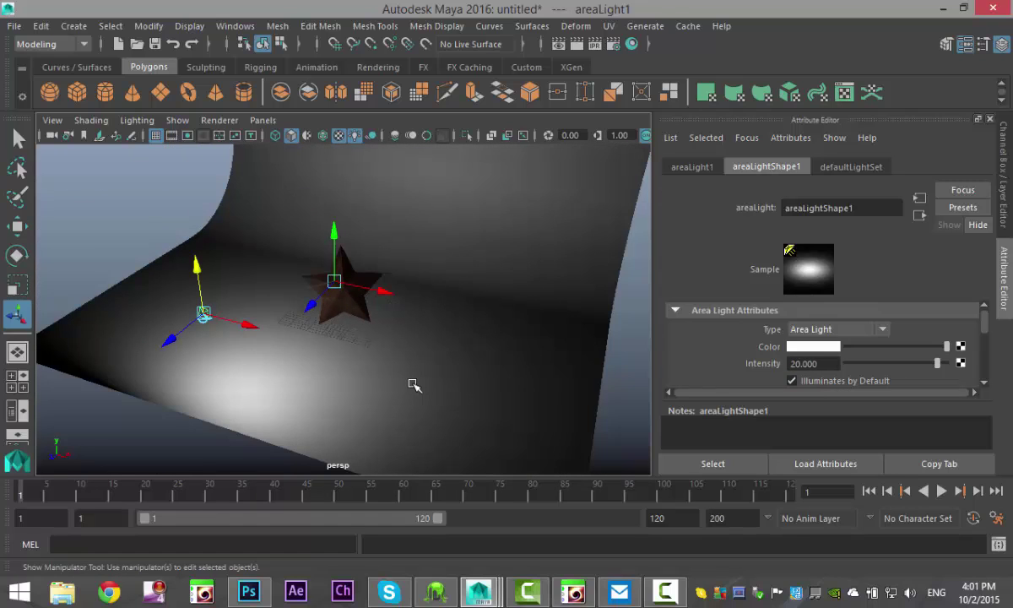
- Duplicate the area light, move the copy closer to the star, and set its intensity to 8
key(ctrl+d)
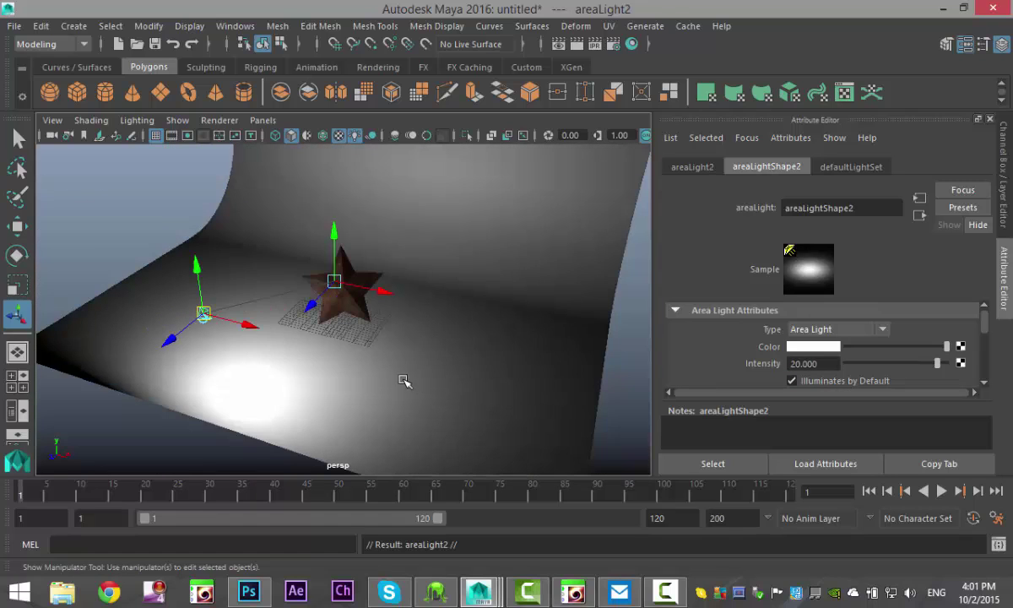
drag(249, 329, 294, 391)
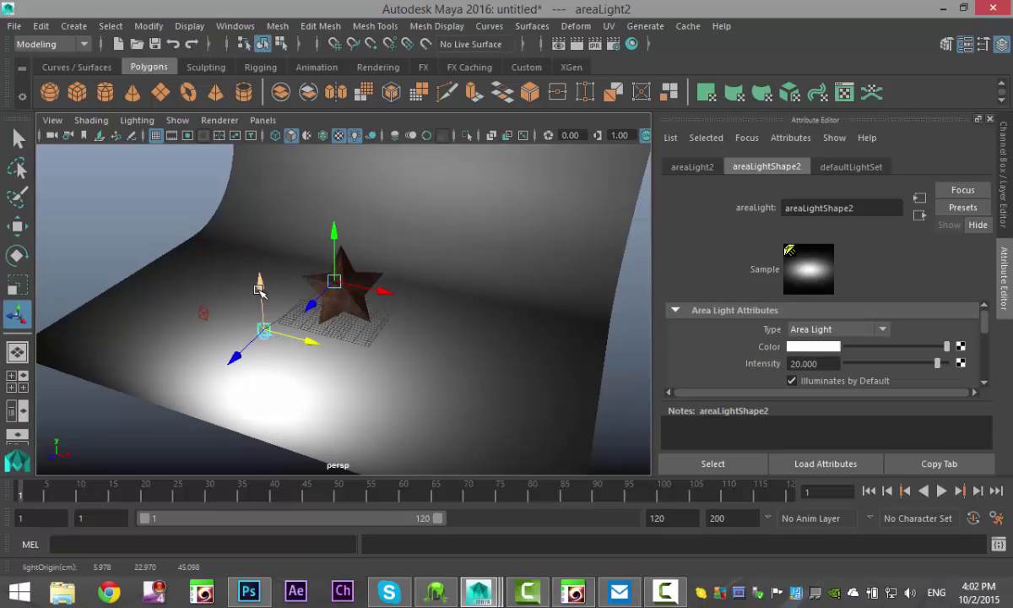
drag(259, 288, 262, 319)
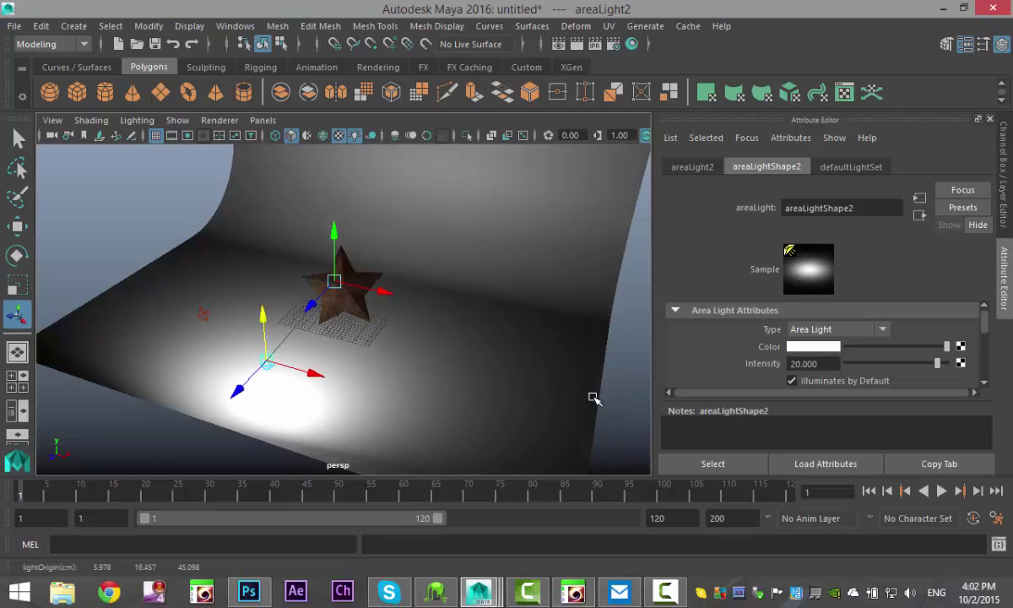
click(827, 364)
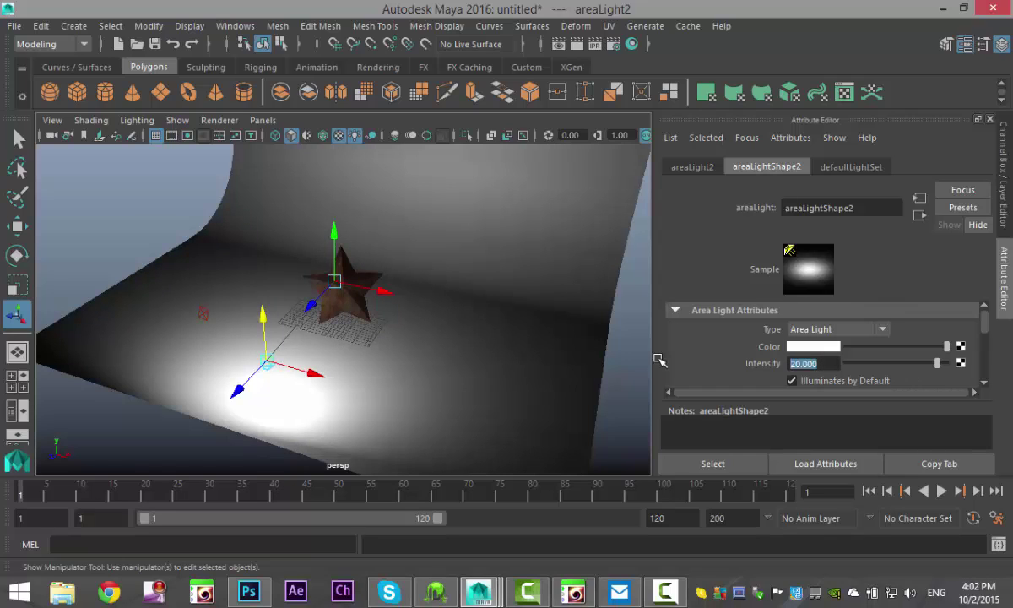
key(Return)
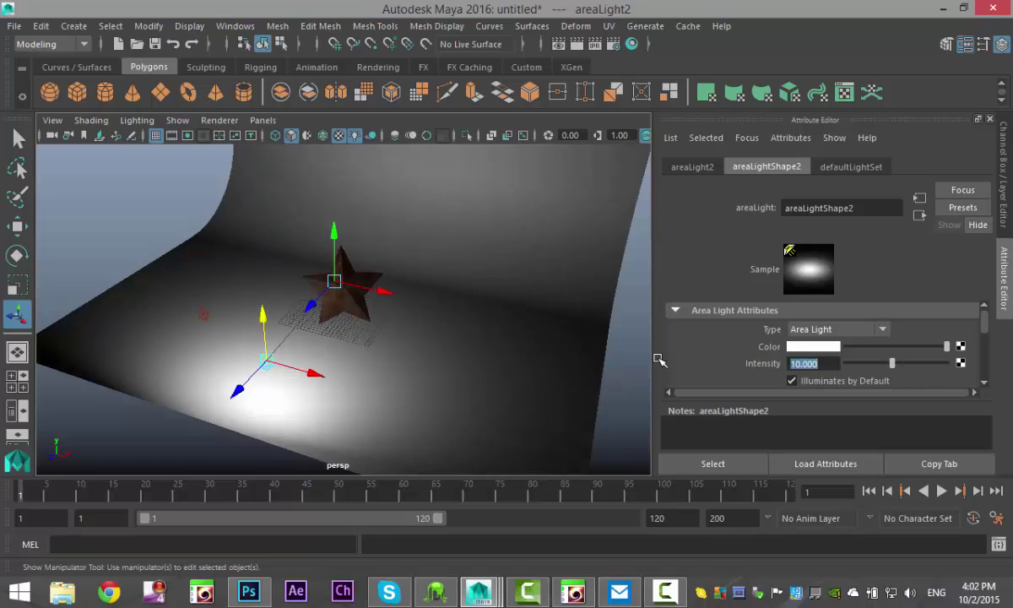
key(Return)
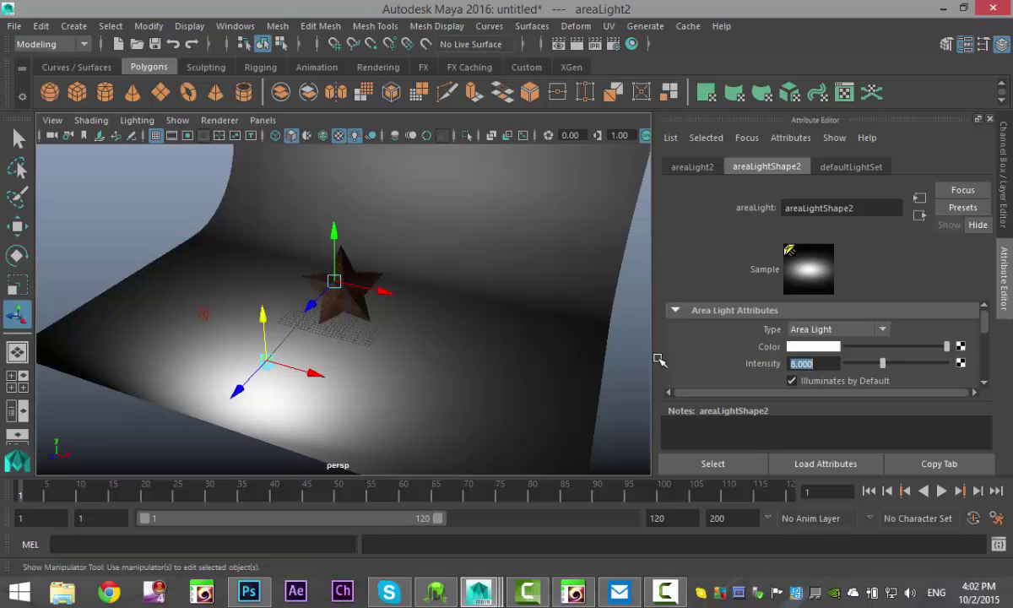
- Duplicate again, position the third light to light the wall, and set its intensity to 4
alt+drag(376, 385, 475, 378)
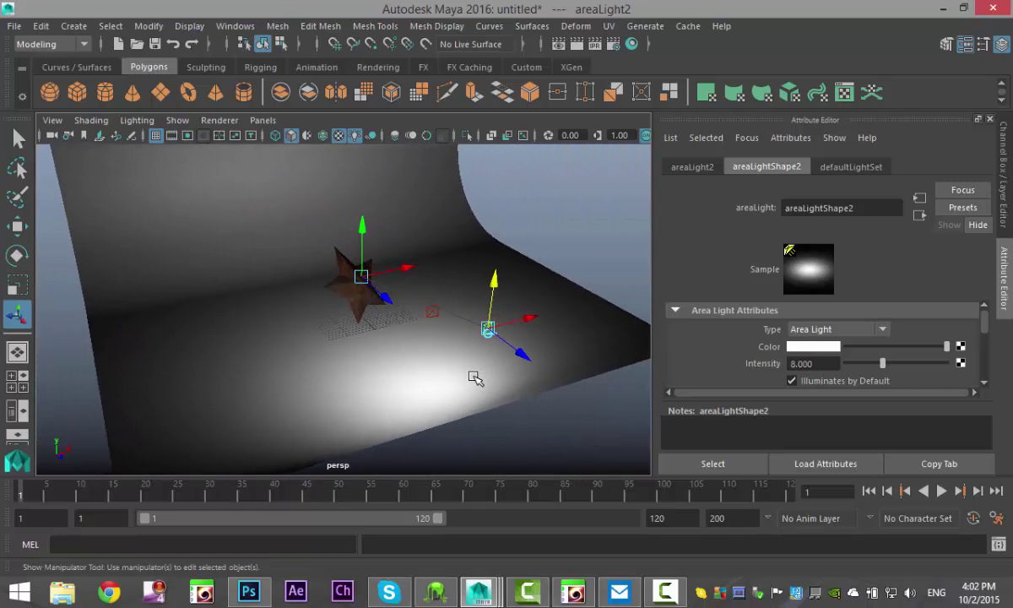
key(ctrl+d)
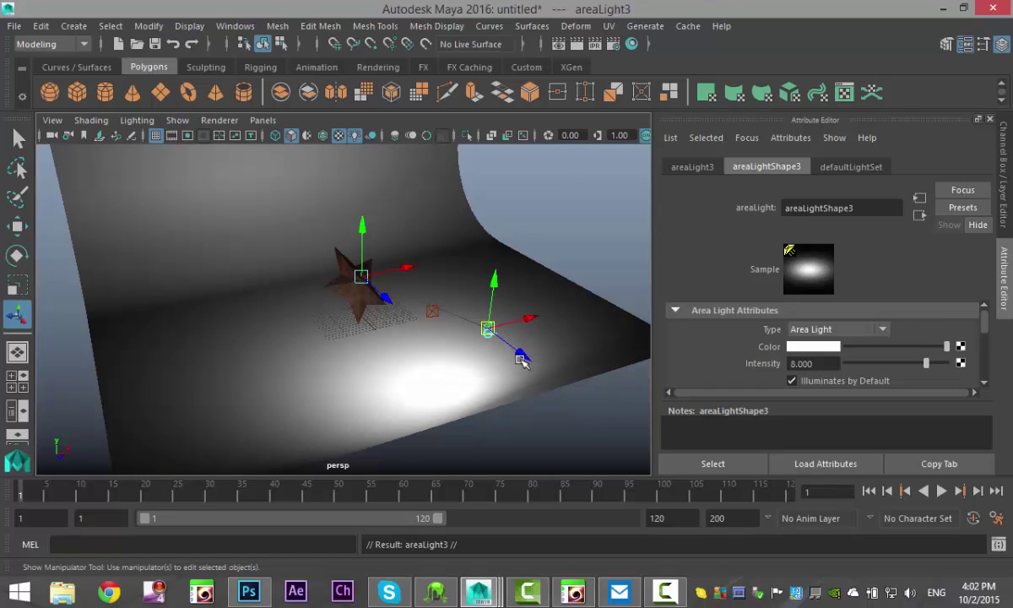
drag(522, 360, 327, 259)
drag(312, 205, 285, 225)
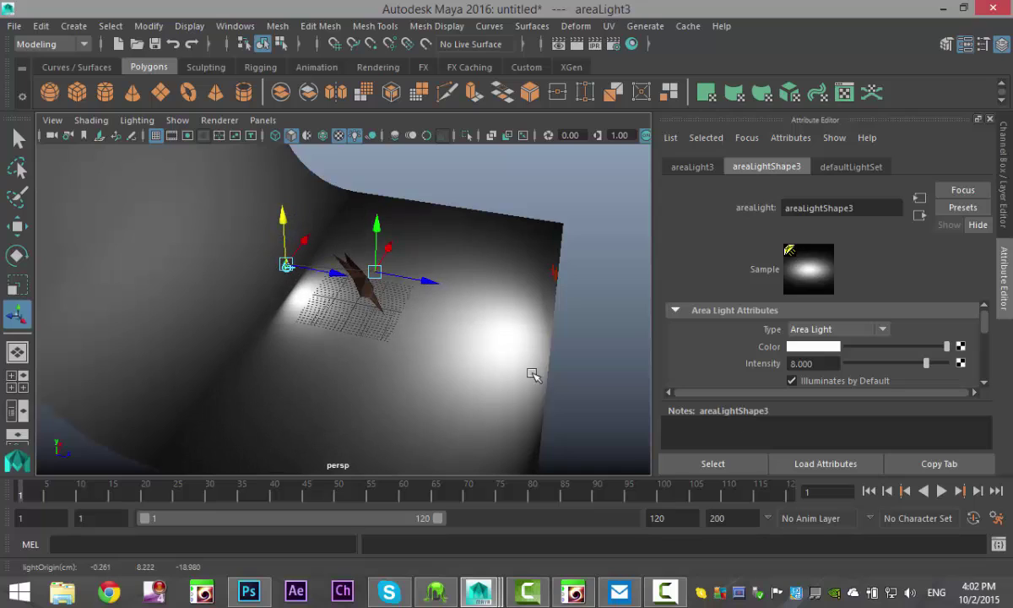
click(838, 363)
key(Return)
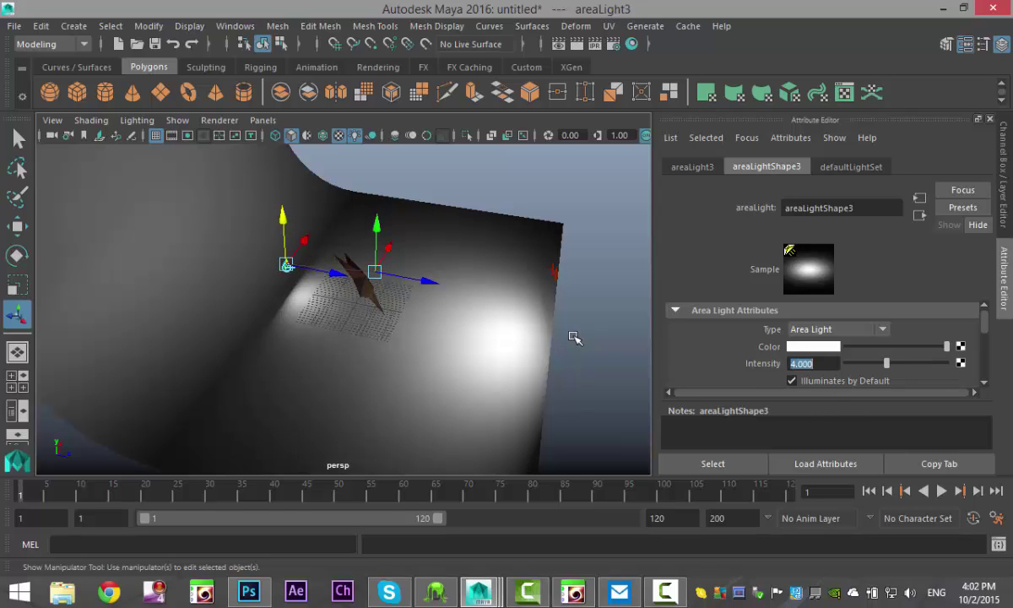
alt+drag(467, 366, 340, 380)
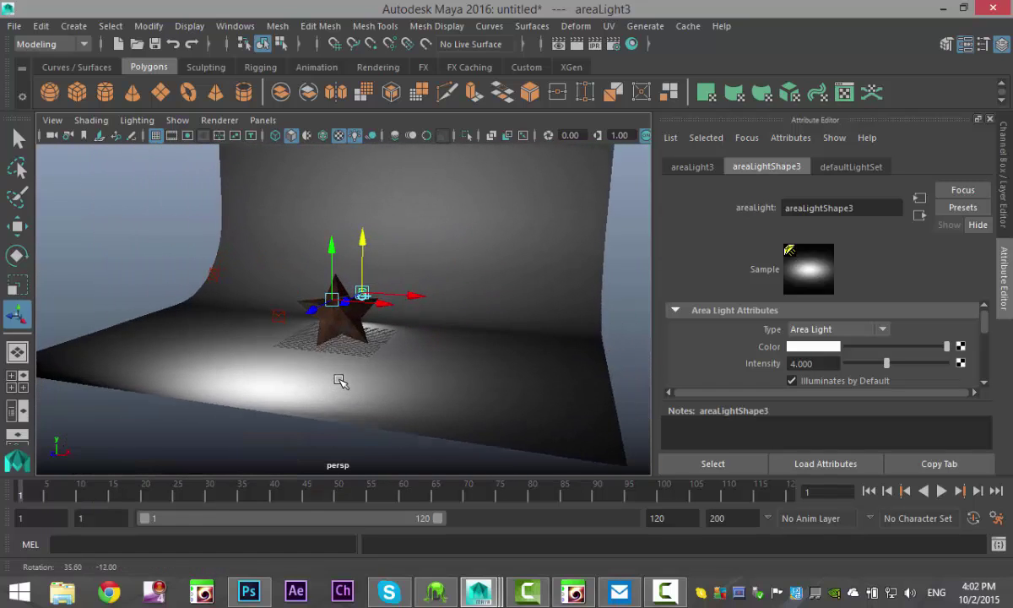
scroll(344, 381, up, 3)
scroll(343, 381, up, 2)
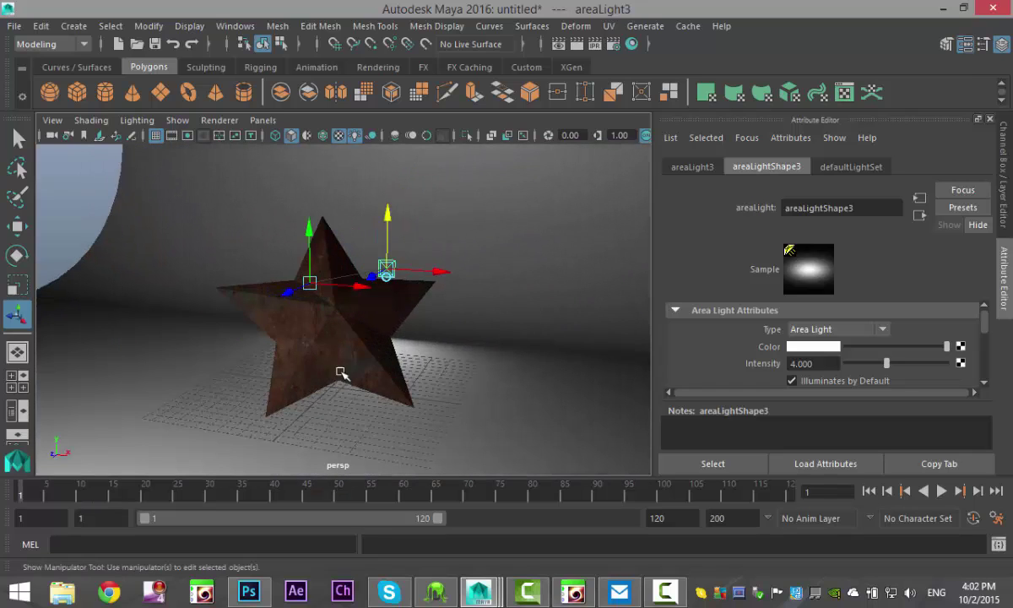
- Turn on the Film Gate, then slightly rescale the selected object with the Scale tool
click(173, 135)
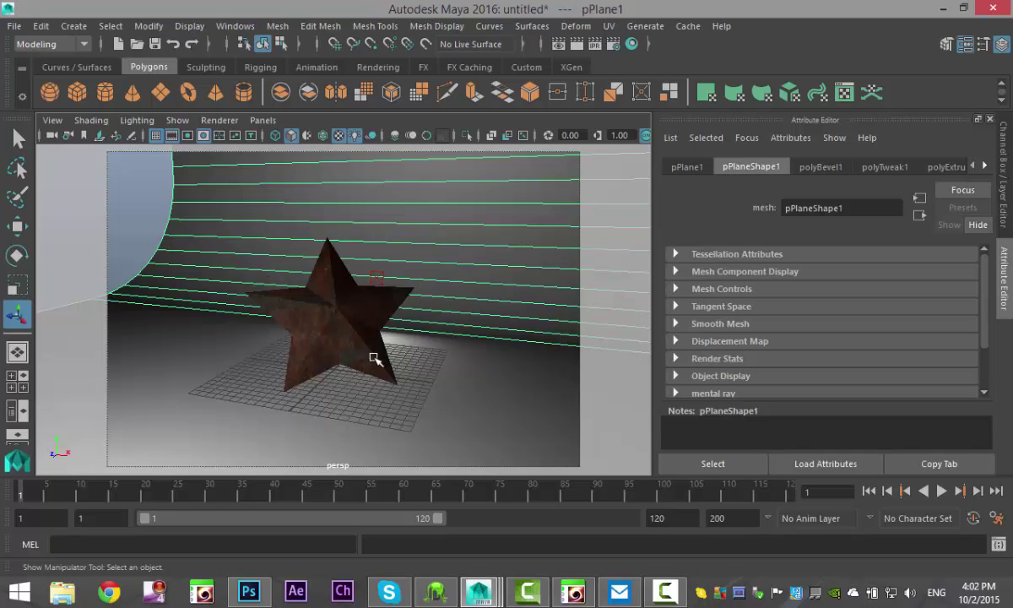
key(r)
drag(402, 380, 460, 391)
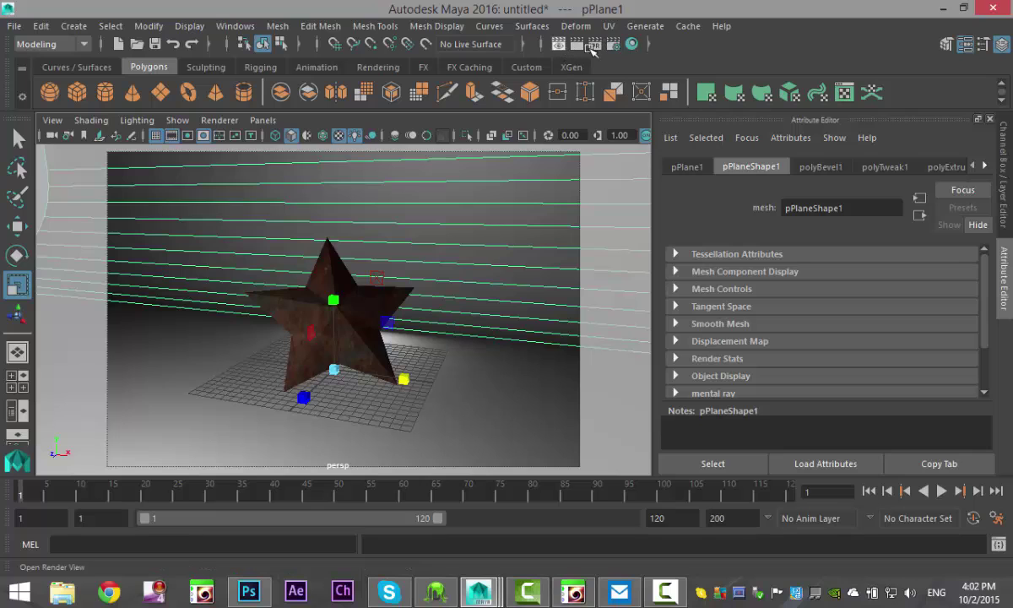
- Open Render Settings and switch the renderer to mental ray
click(592, 51)
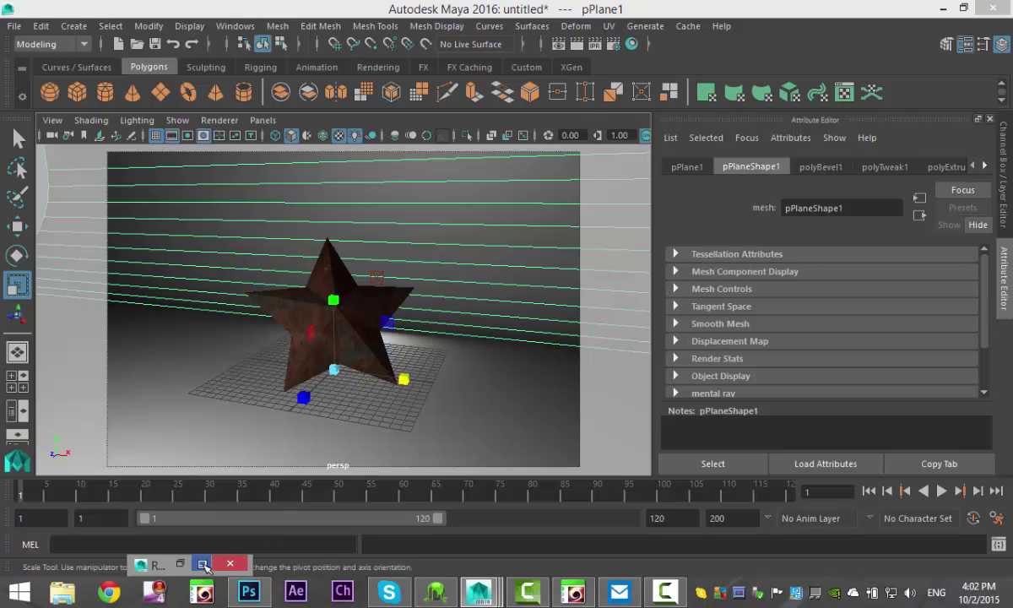
click(204, 564)
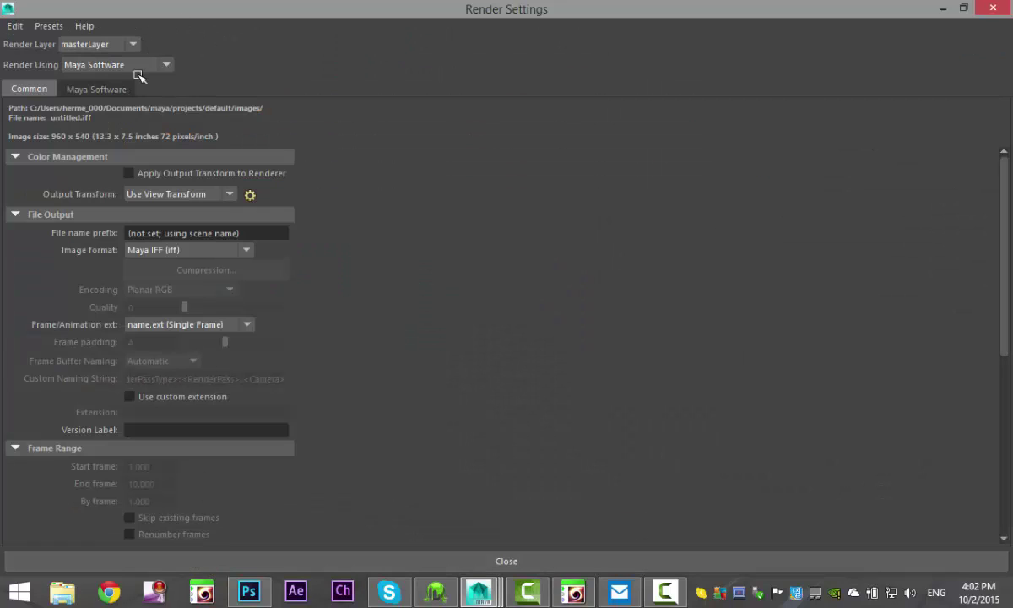
click(126, 66)
click(124, 128)
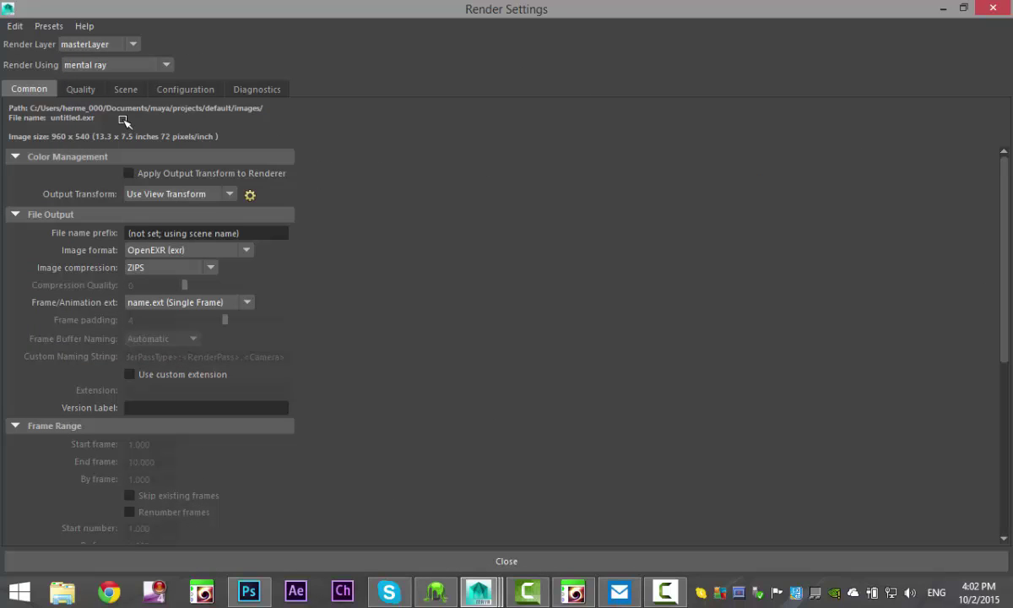
double_click(108, 17)
double_click(108, 17)
- Set the image size preset to HD 1080 on the Common tab
scroll(113, 347, down, 8)
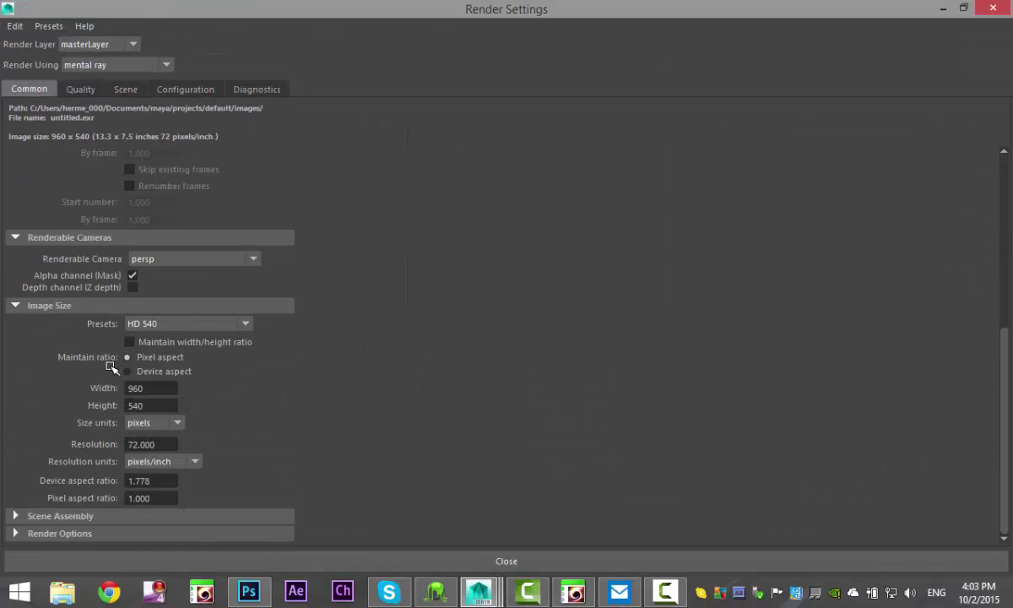
click(15, 533)
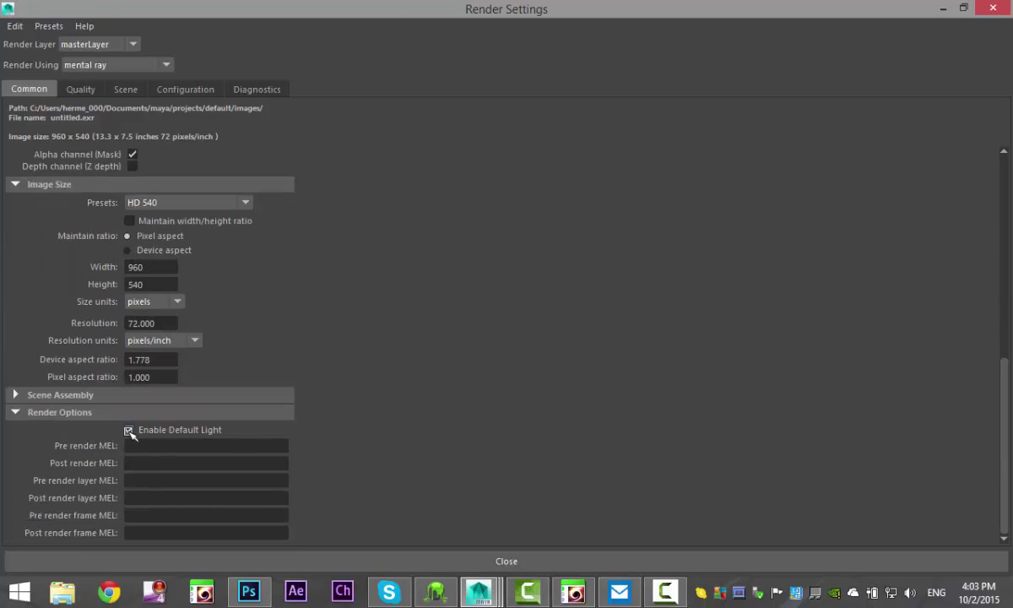
scroll(253, 338, up, 1)
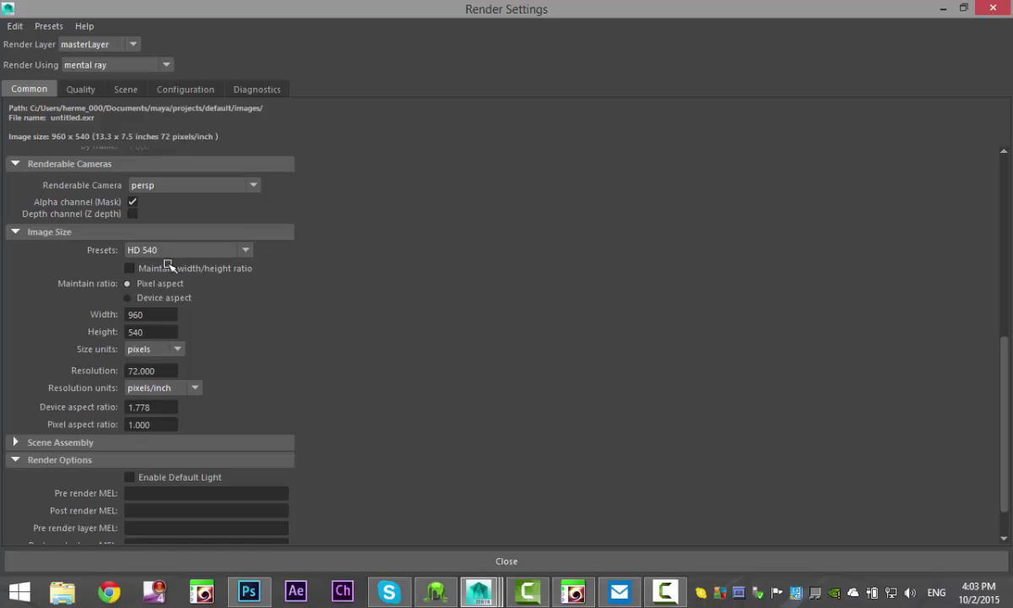
click(170, 250)
click(246, 412)
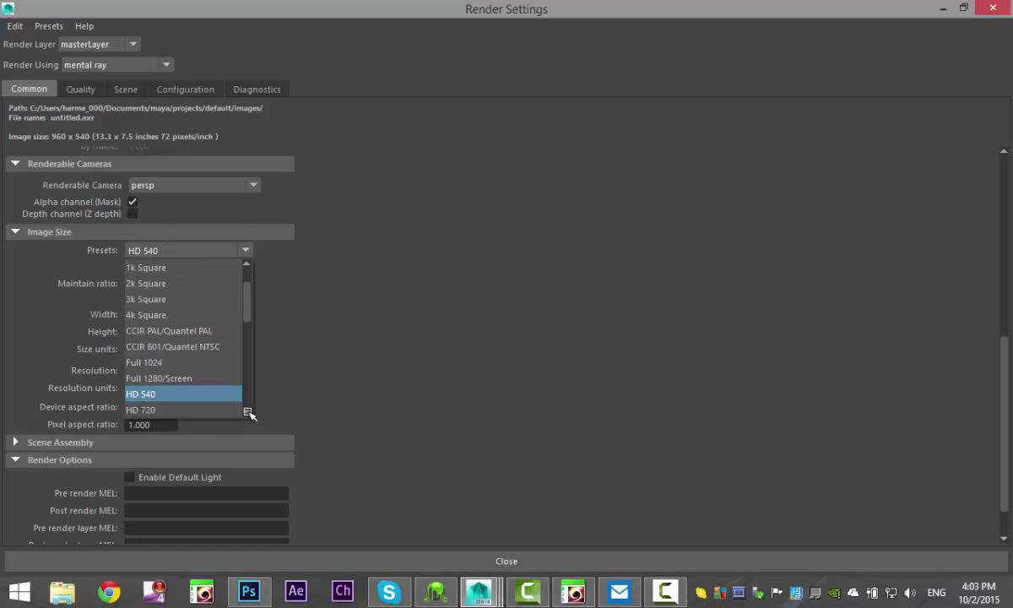
click(246, 412)
click(232, 410)
scroll(279, 413, up, 6)
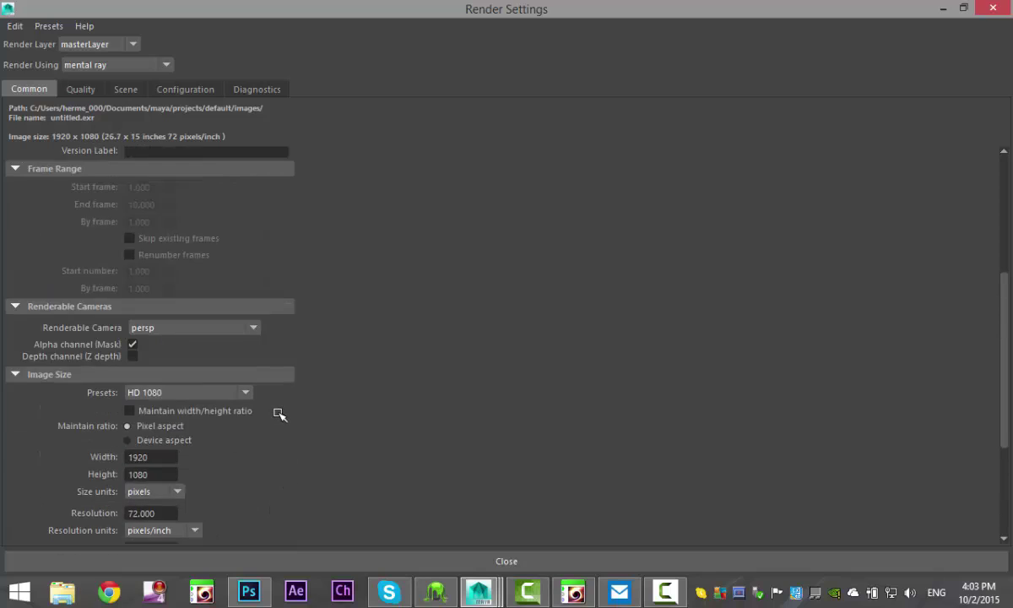
scroll(281, 414, up, 3)
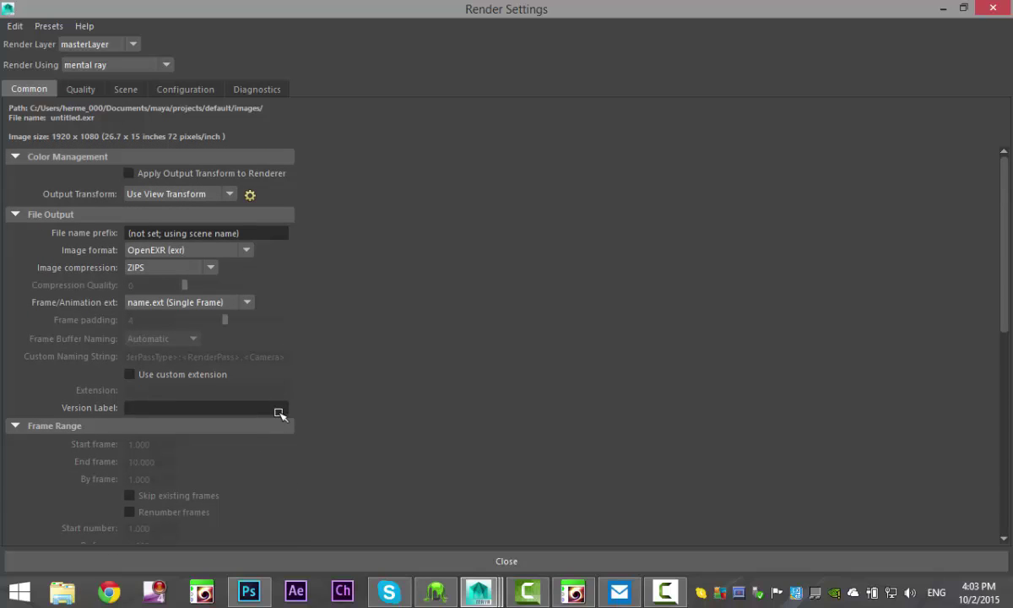
- Raise Overall Quality from 0.25 to 0.27, then show the Scene tab settings
click(81, 89)
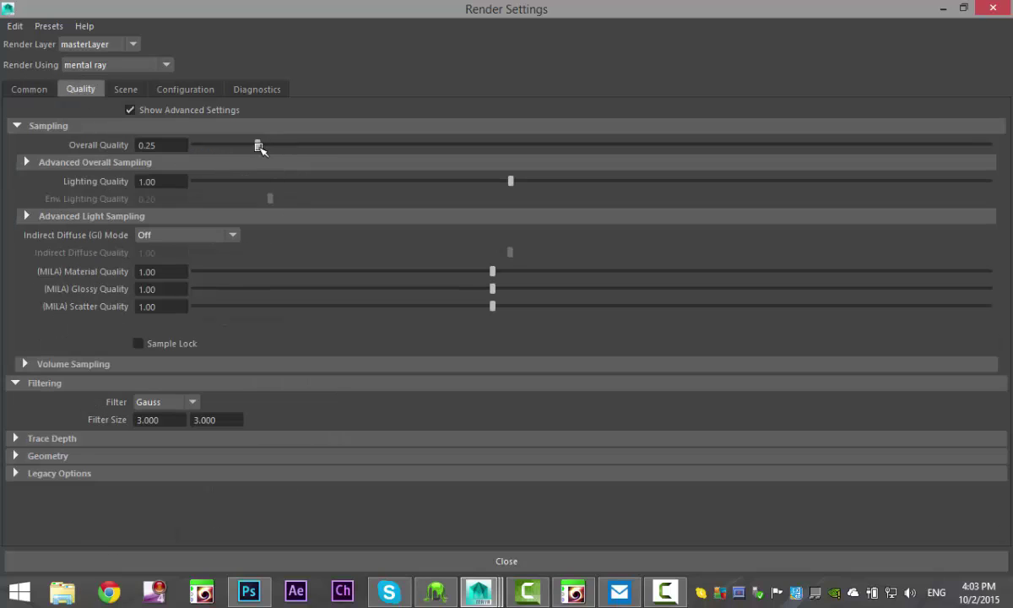
drag(257, 144, 775, 147)
click(127, 90)
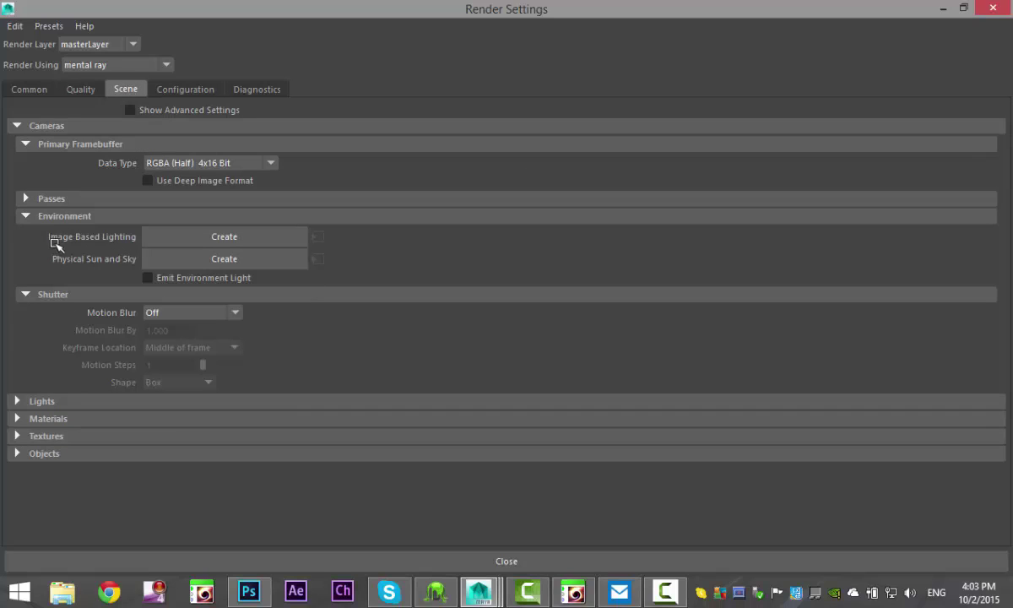
- Create Image Based Lighting using Documents\maya\HDRI\Arches_E_PineTree_3k.hdr as its image
click(248, 238)
click(941, 8)
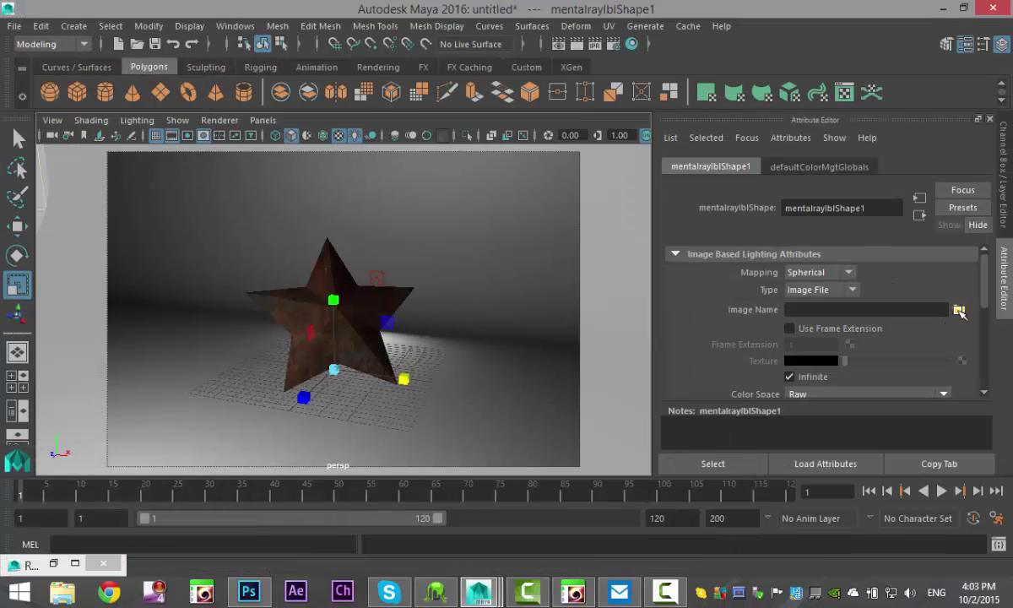
click(959, 311)
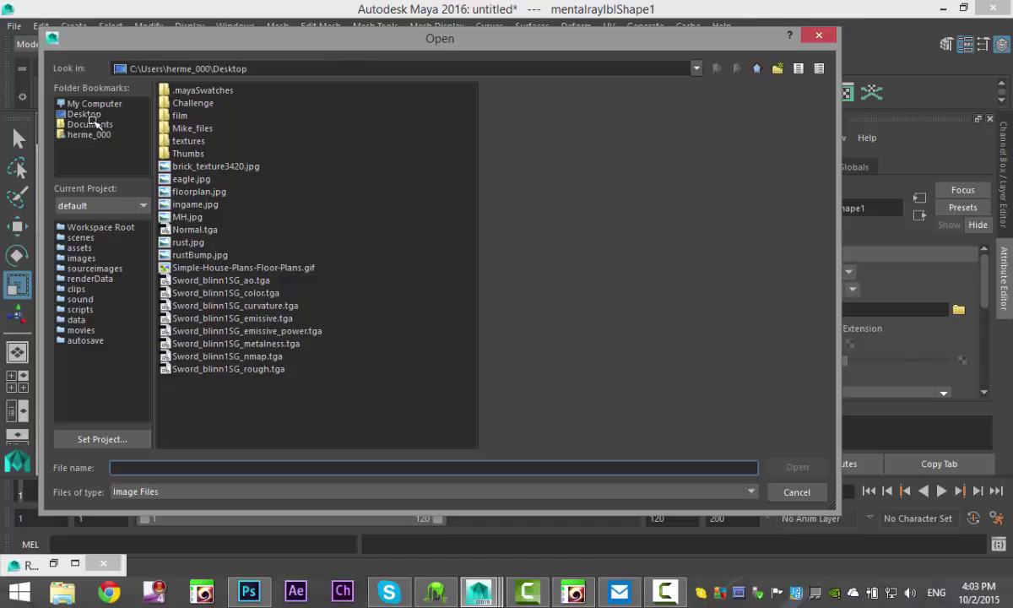
click(89, 125)
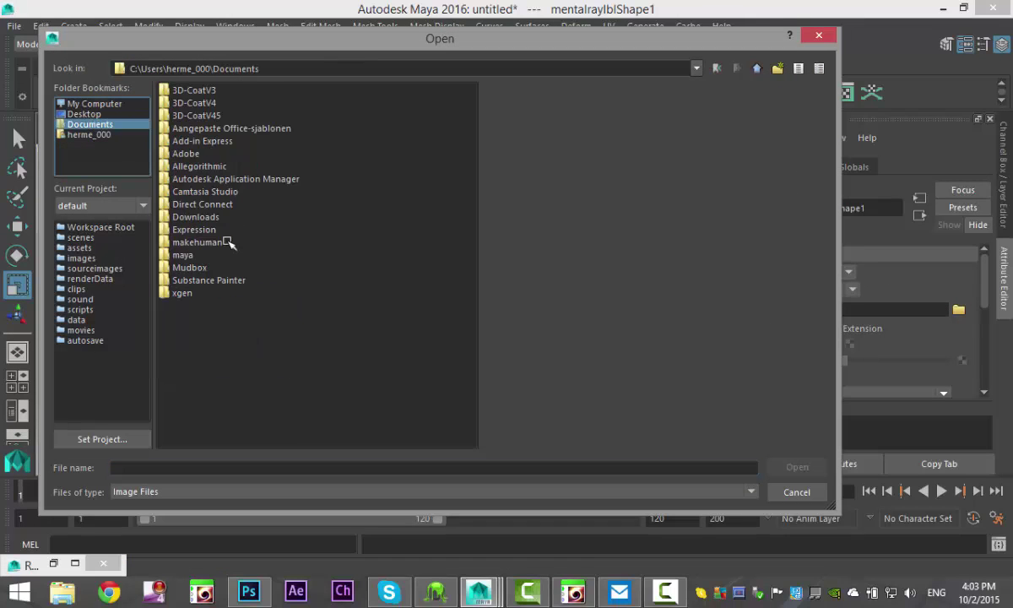
double_click(183, 254)
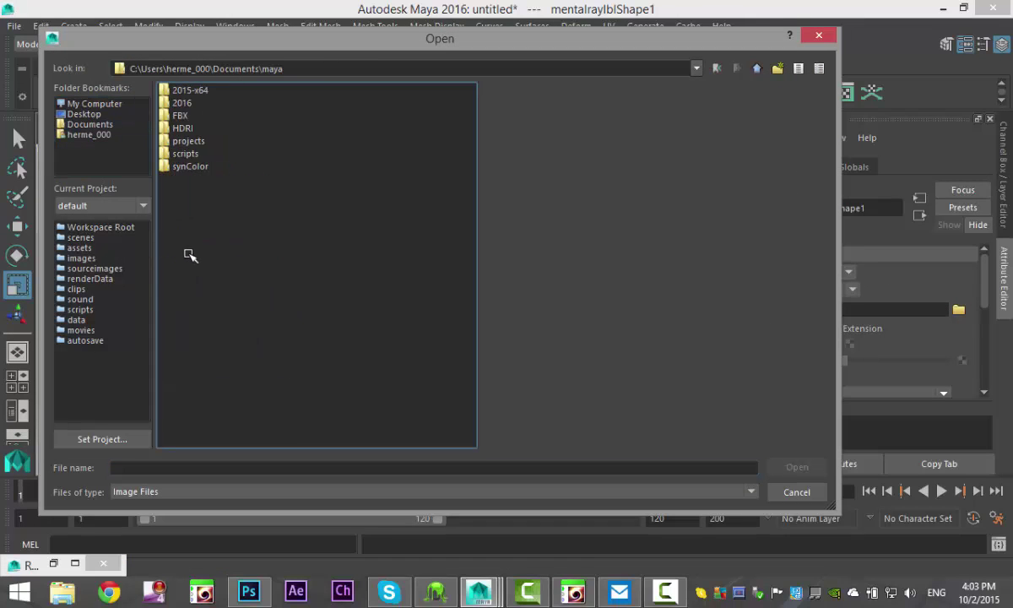
double_click(186, 127)
click(227, 103)
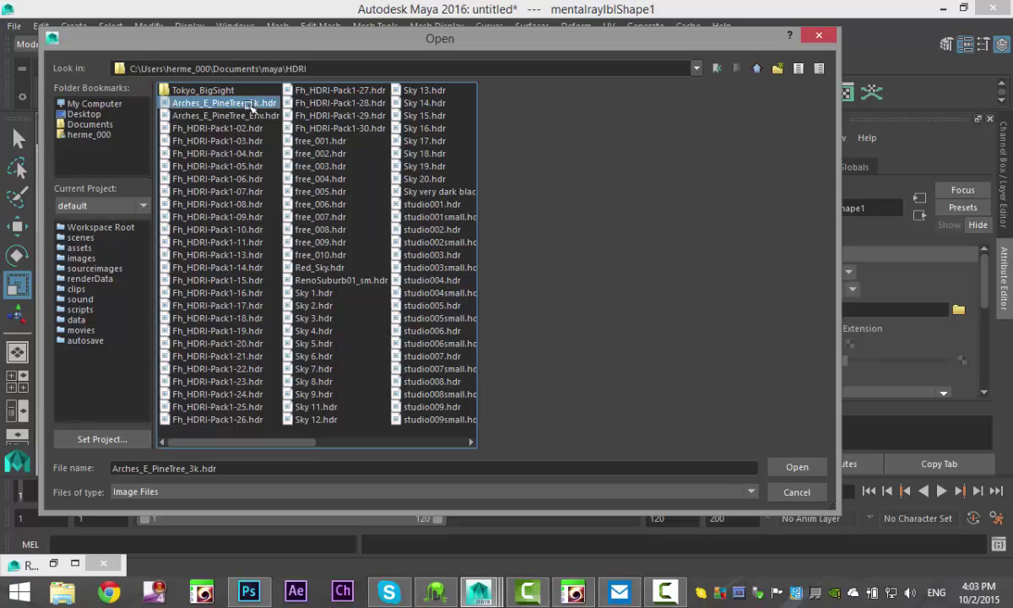
click(797, 468)
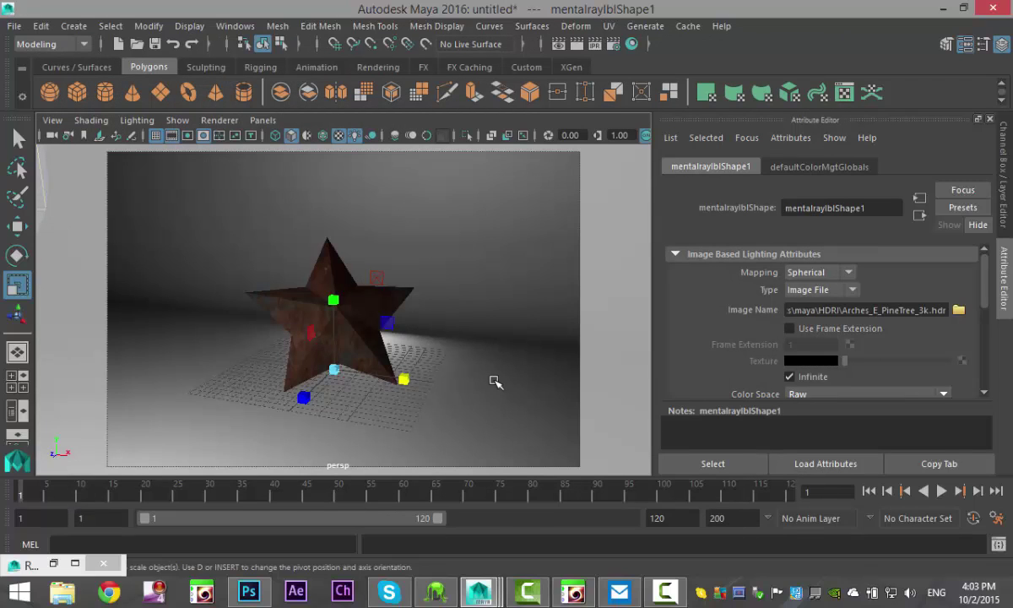
scroll(495, 382, up, 3)
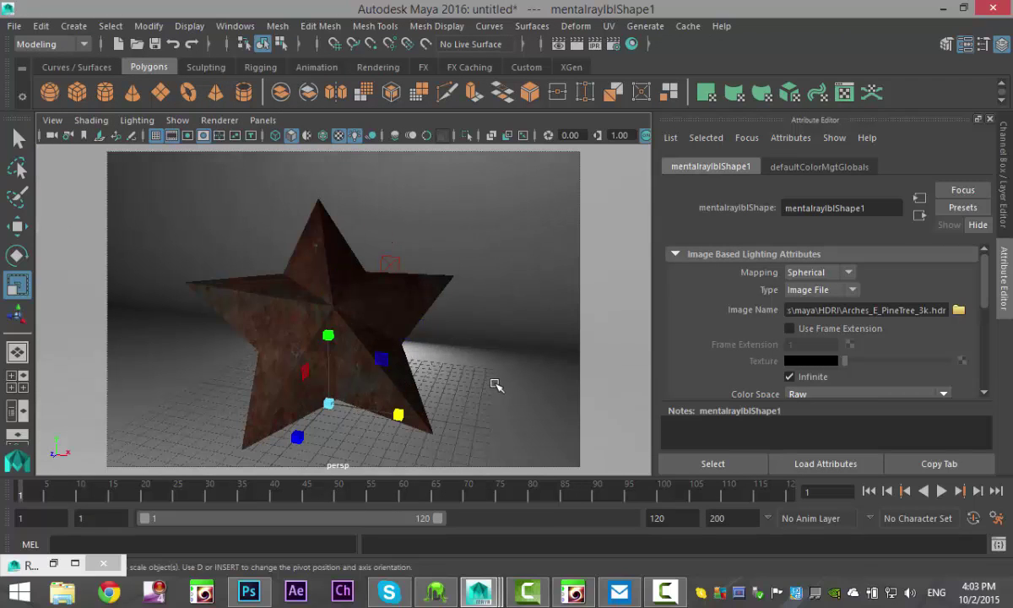
scroll(495, 385, down, 3)
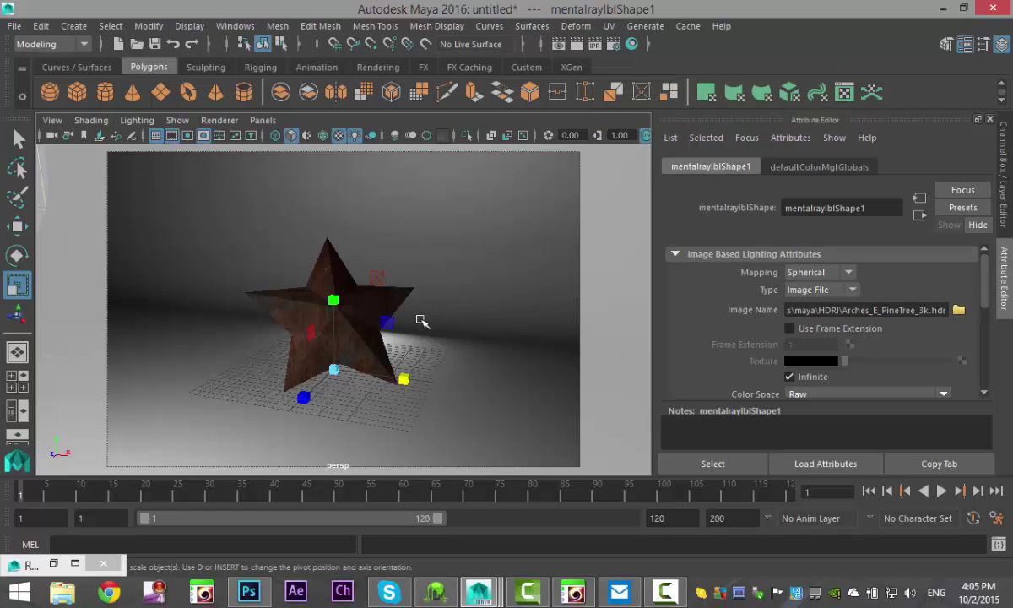
alt+drag(423, 320, 421, 295)
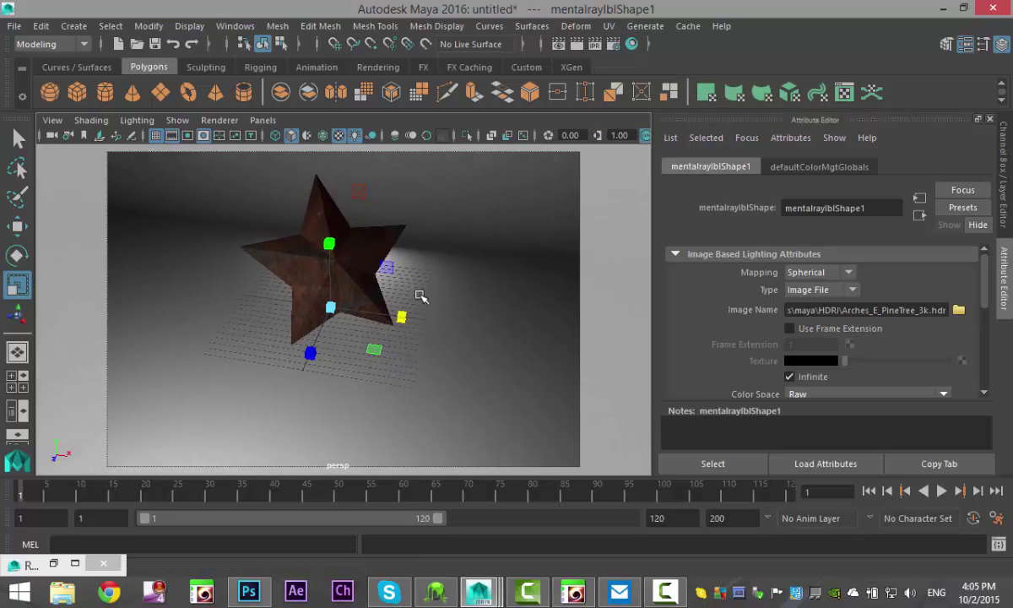
alt+right_drag(420, 296, 425, 344)
alt+drag(425, 343, 430, 349)
alt+right_drag(430, 349, 439, 347)
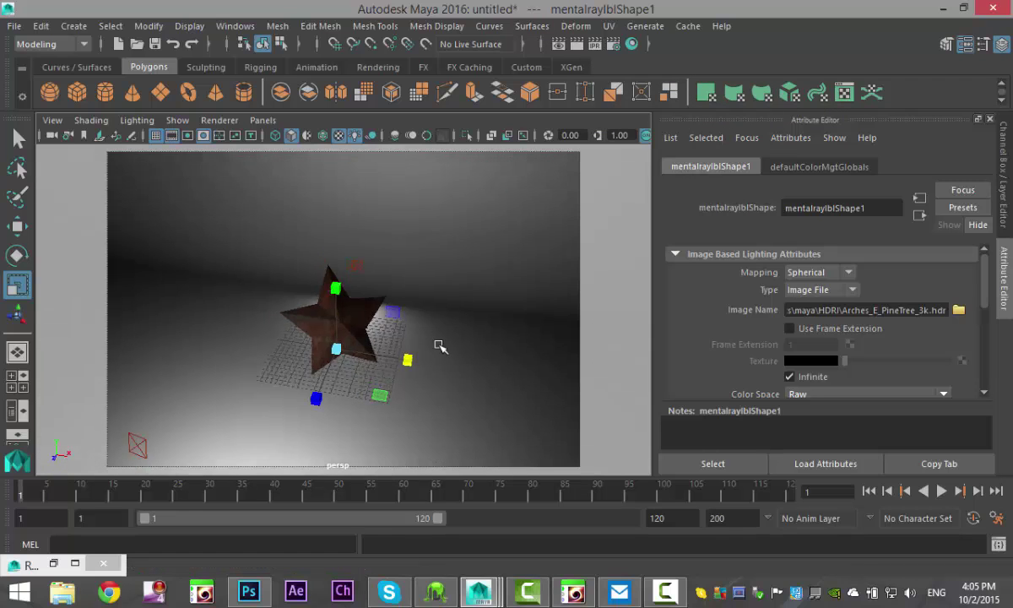
alt+drag(439, 346, 406, 304)
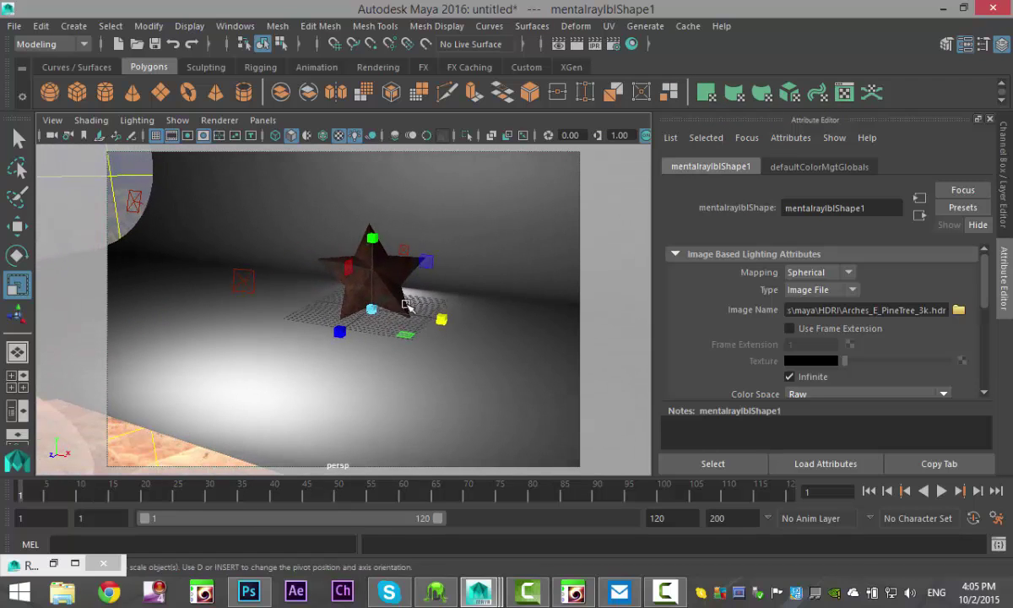
- Set the first area light's Intensity to 30
click(245, 293)
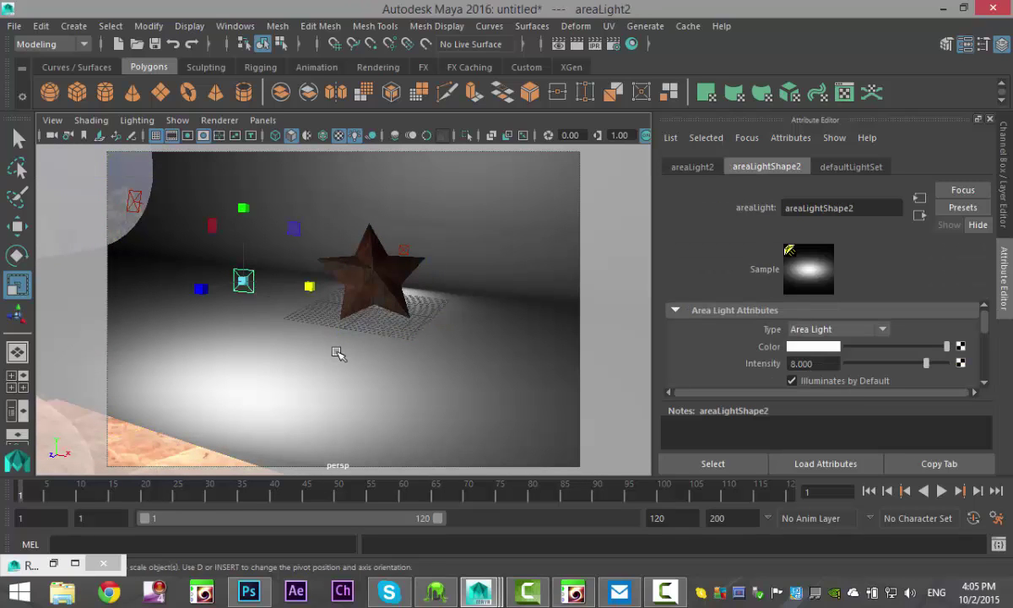
key(f)
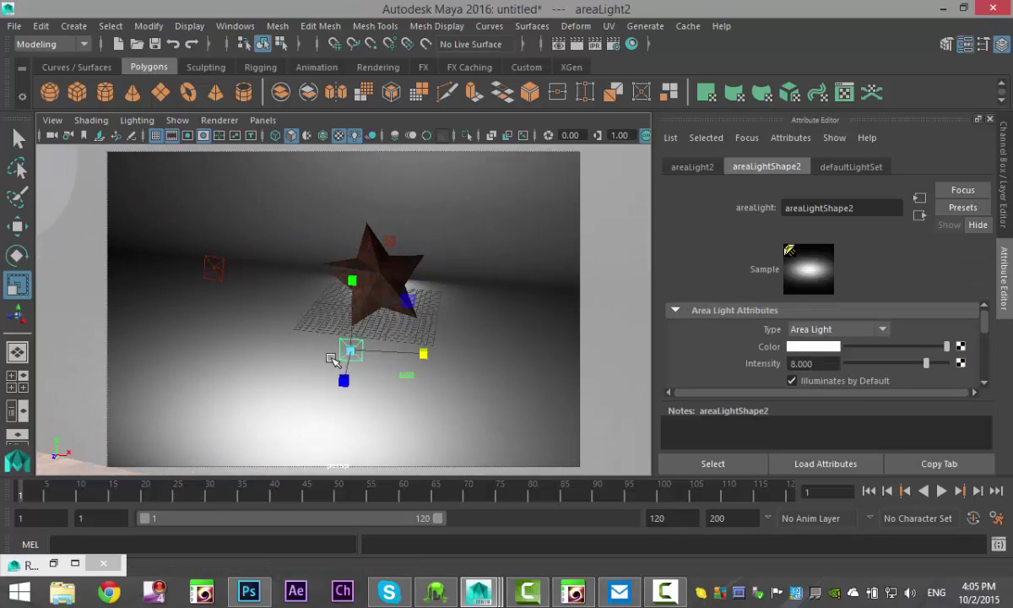
click(206, 279)
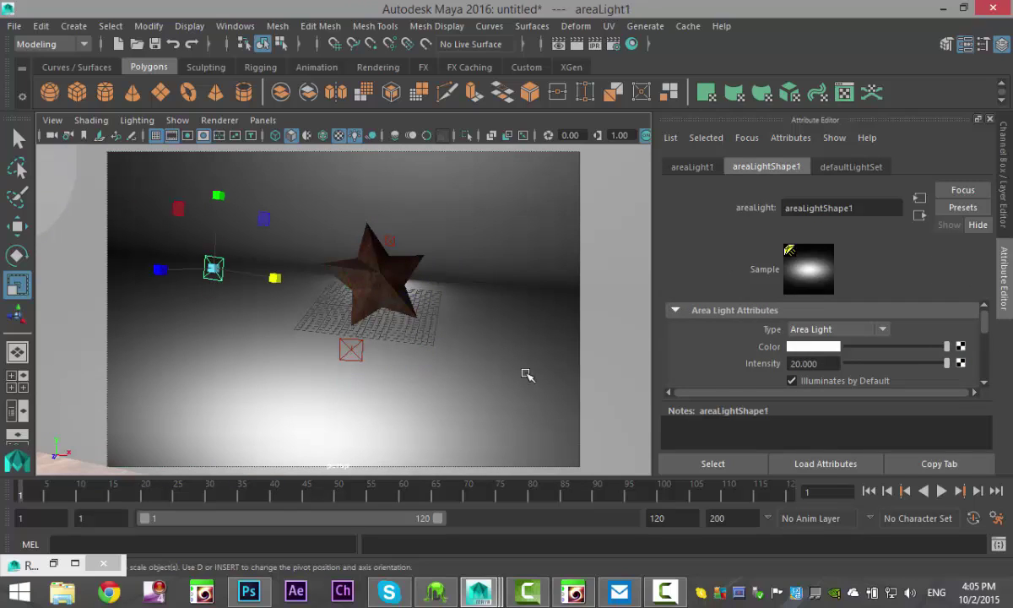
double_click(810, 363)
text(20)
key(Return)
text(30)
key(Return)
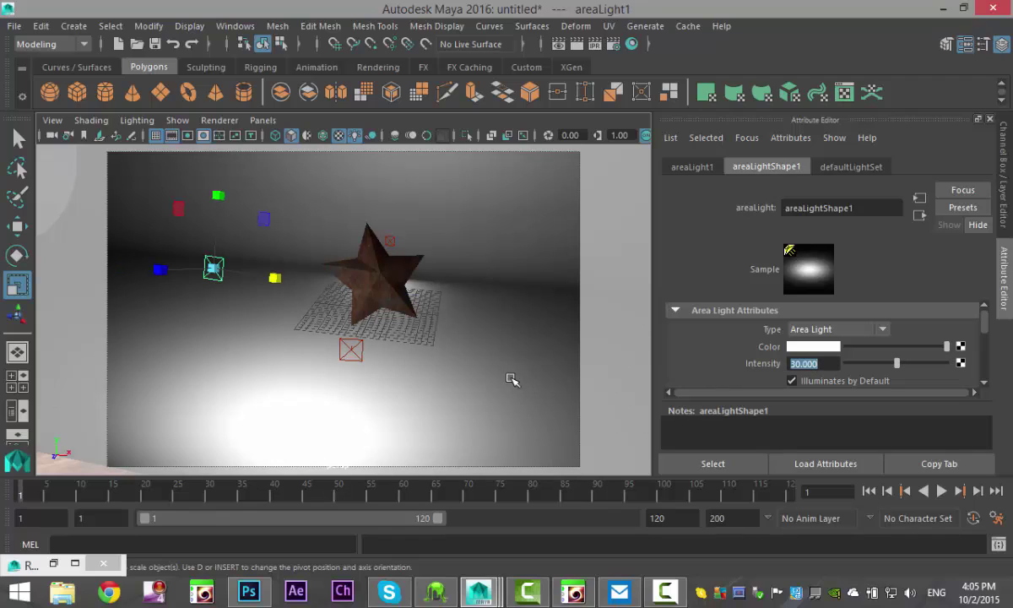
- Set the second area light's Intensity to 5 and slide it along one axis
click(351, 356)
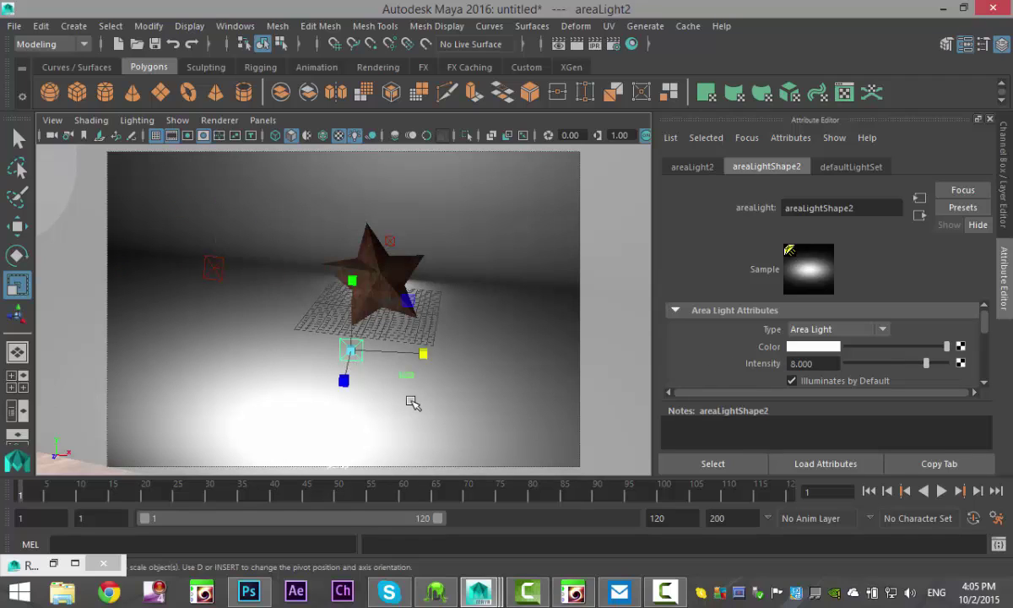
double_click(799, 363)
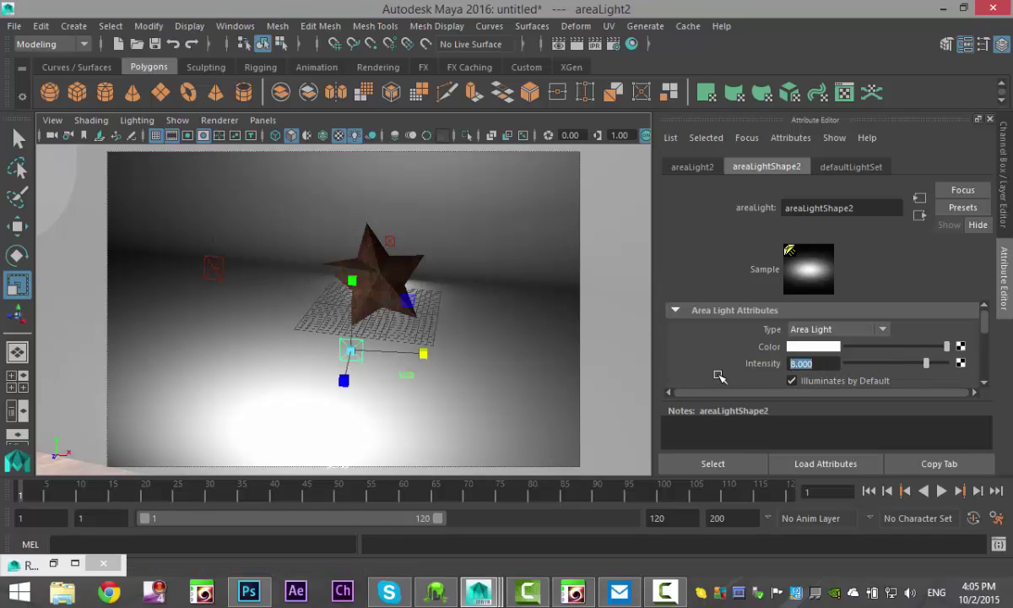
text(5)
key(Return)
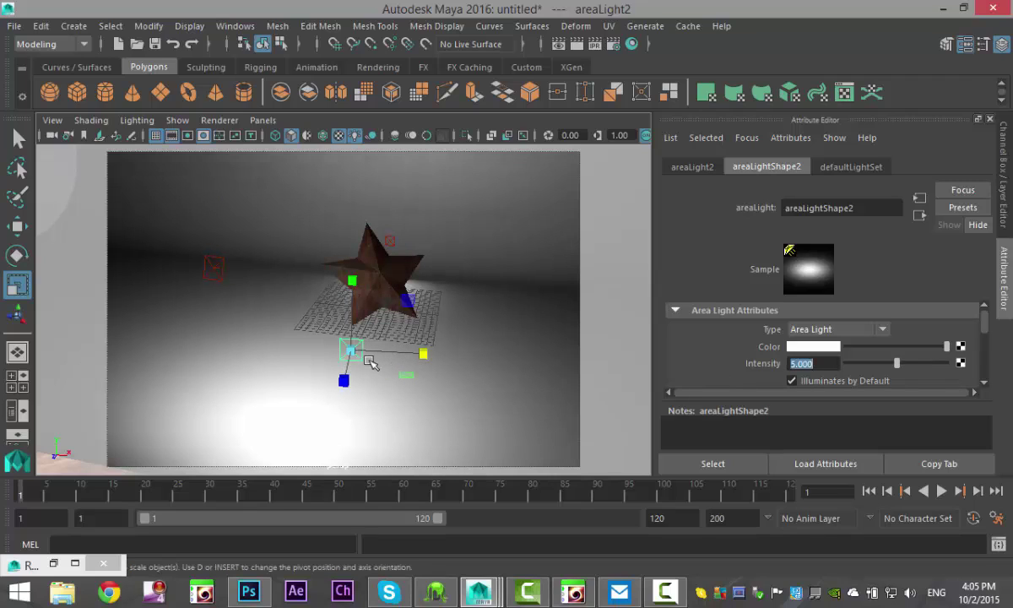
key(w)
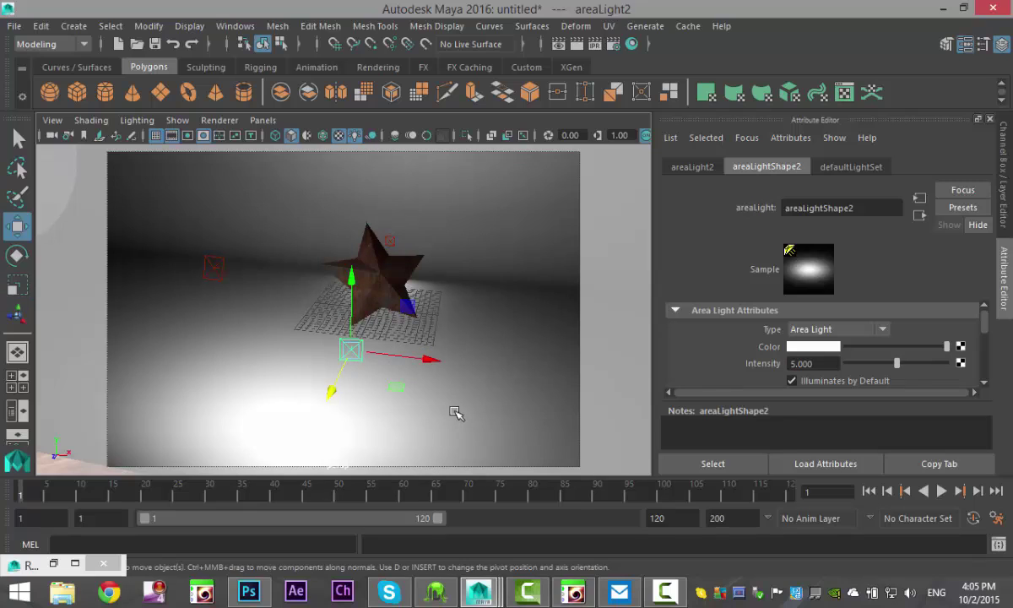
drag(441, 369, 510, 371)
scroll(355, 391, up, 5)
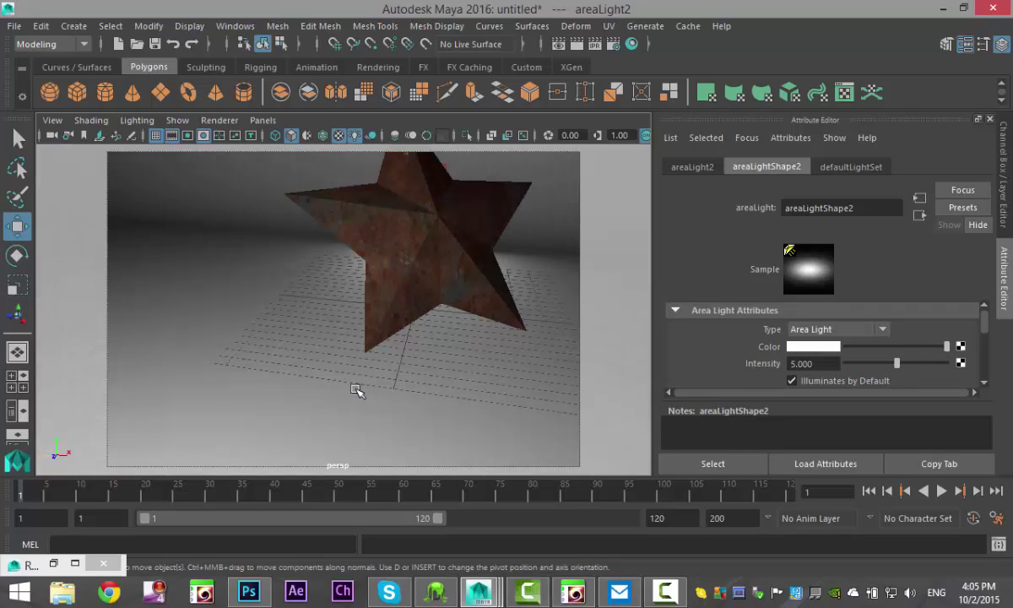
alt+drag(345, 397, 300, 436)
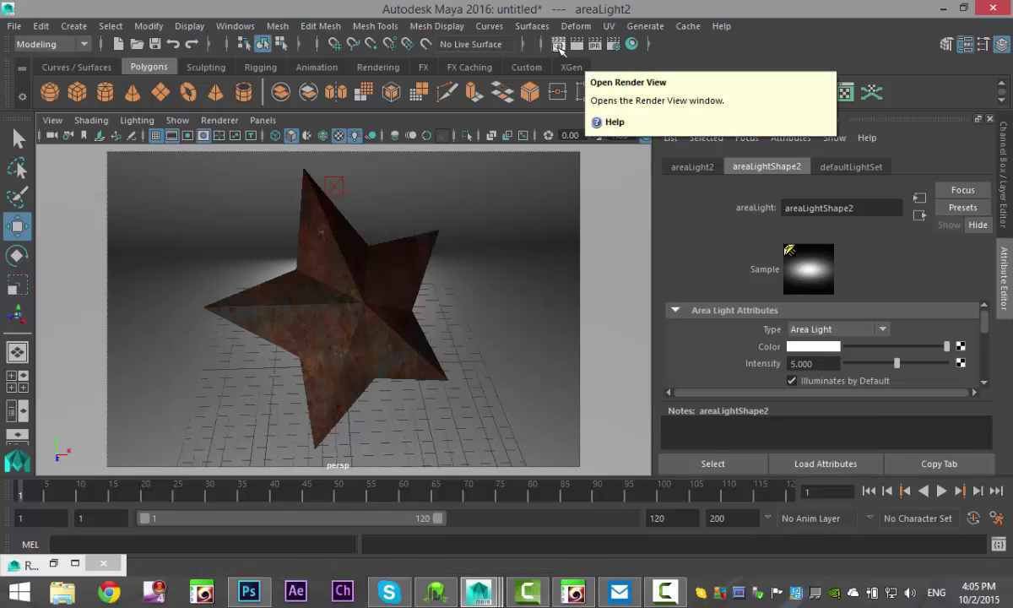
- Render the current camera view in mental ray at 1920 x 1080
click(559, 47)
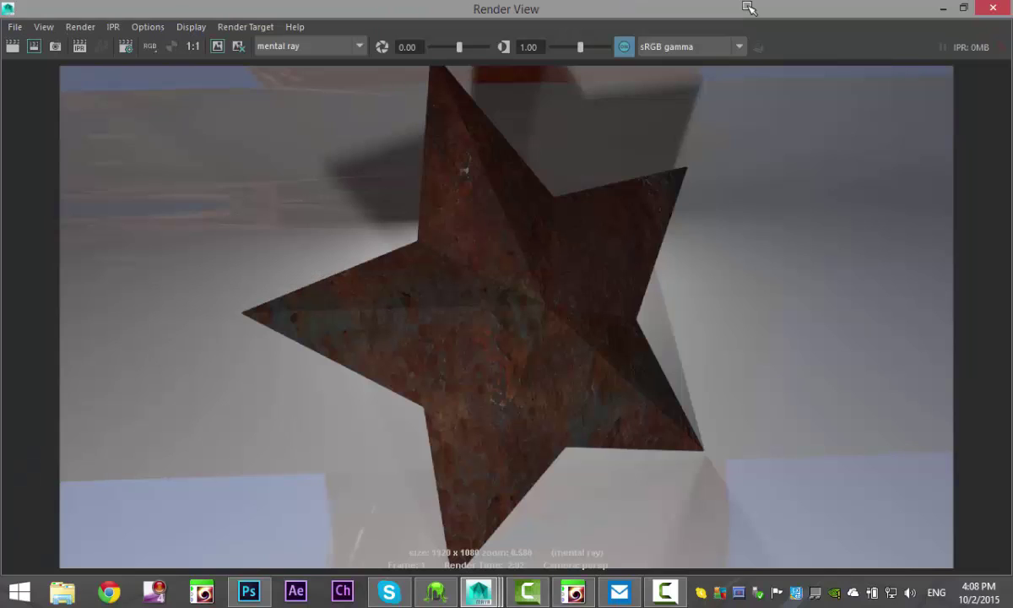